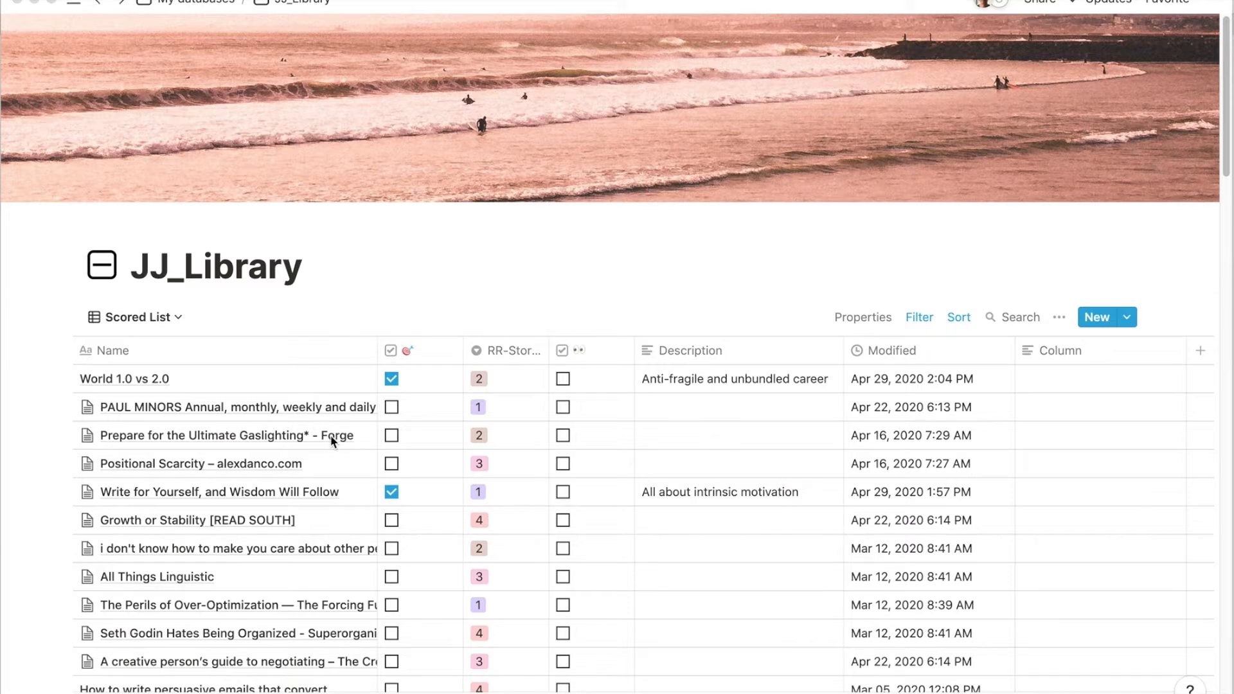
Open the "Prepare for the Ultimate Gaslighting" entry and review its properties and saved article text.
mouse_move(342, 442)
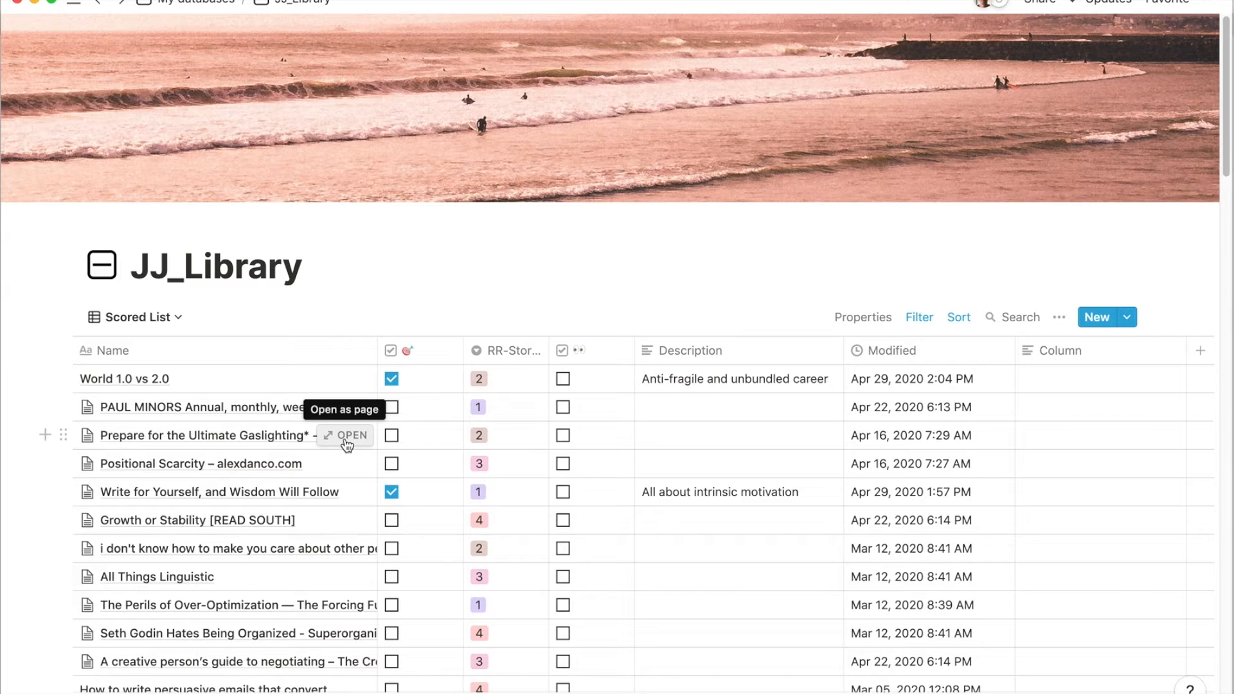
click(345, 440)
scroll(344, 444, down, 5)
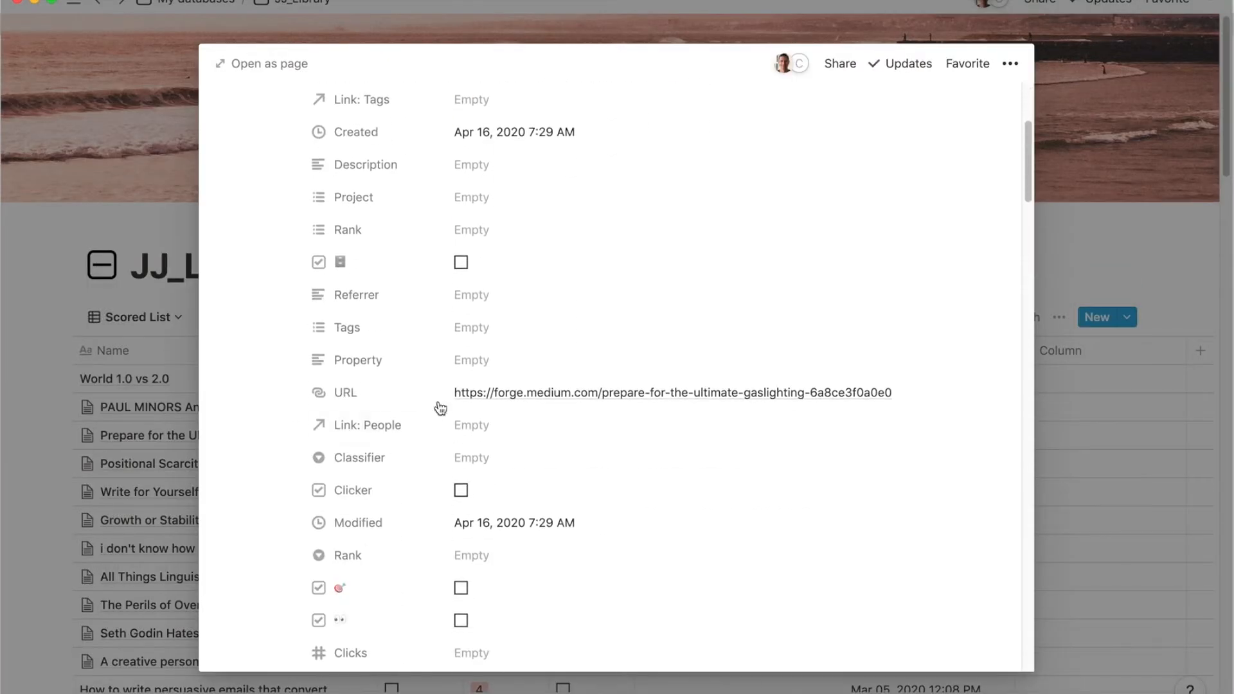
scroll(493, 403, down, 10)
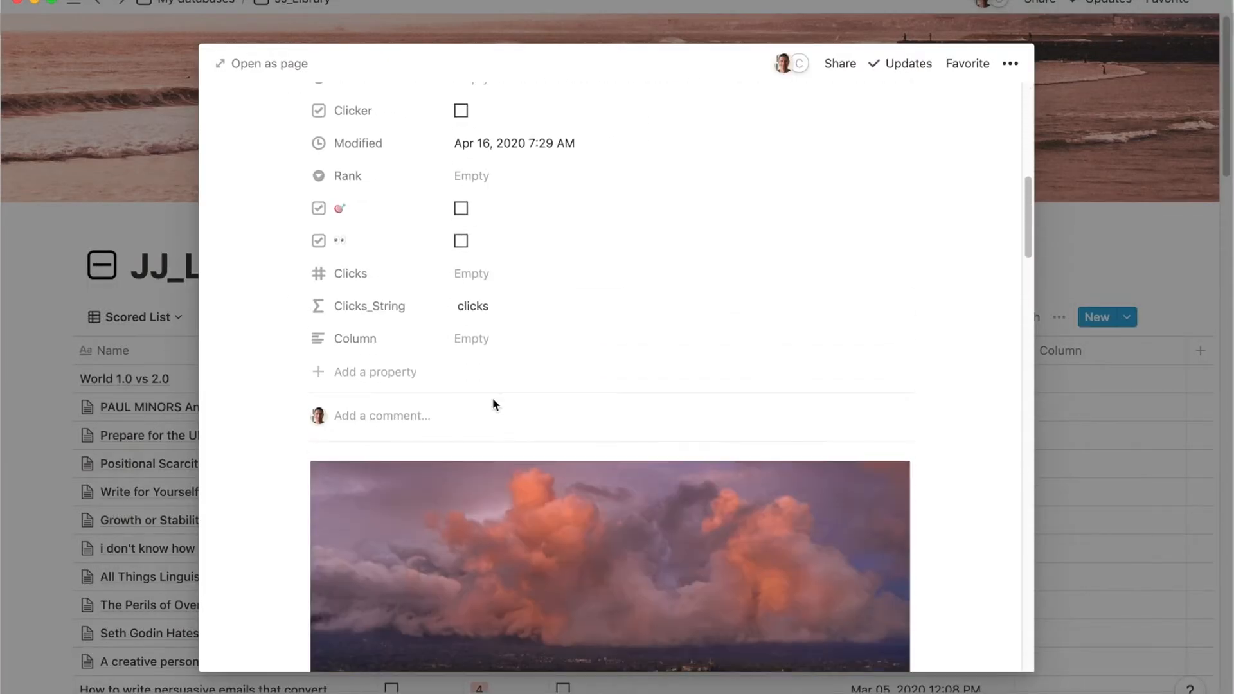
scroll(493, 403, down, 4)
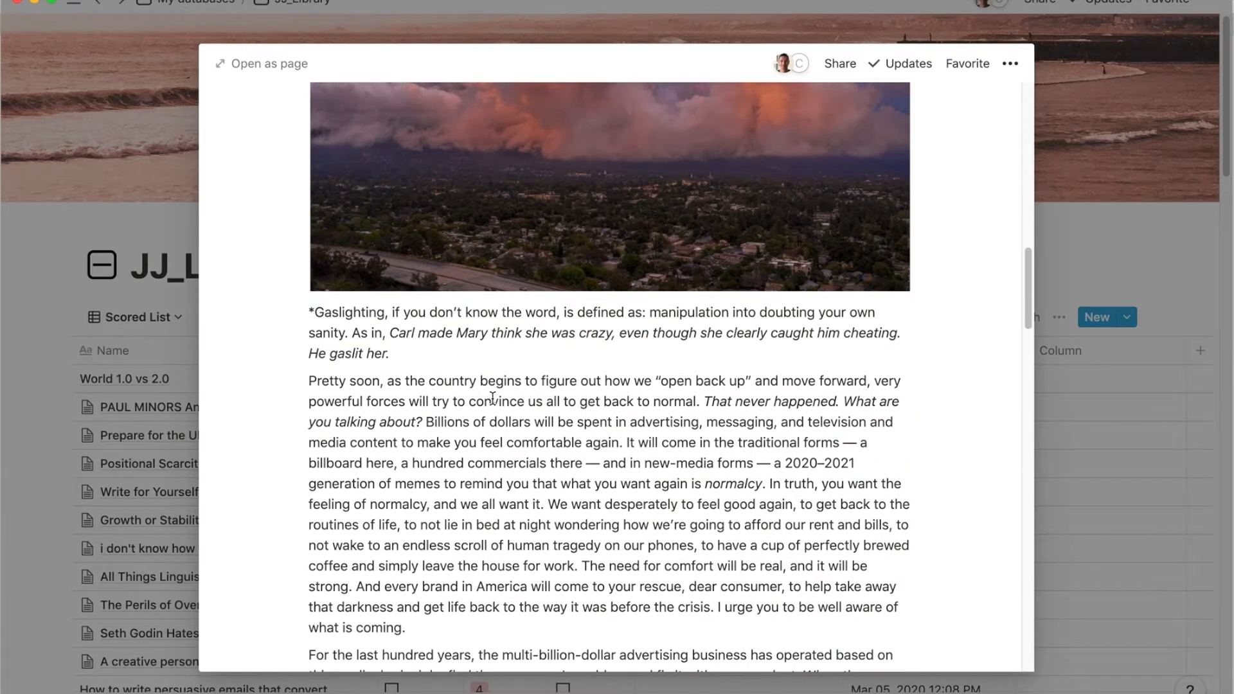
key(Escape)
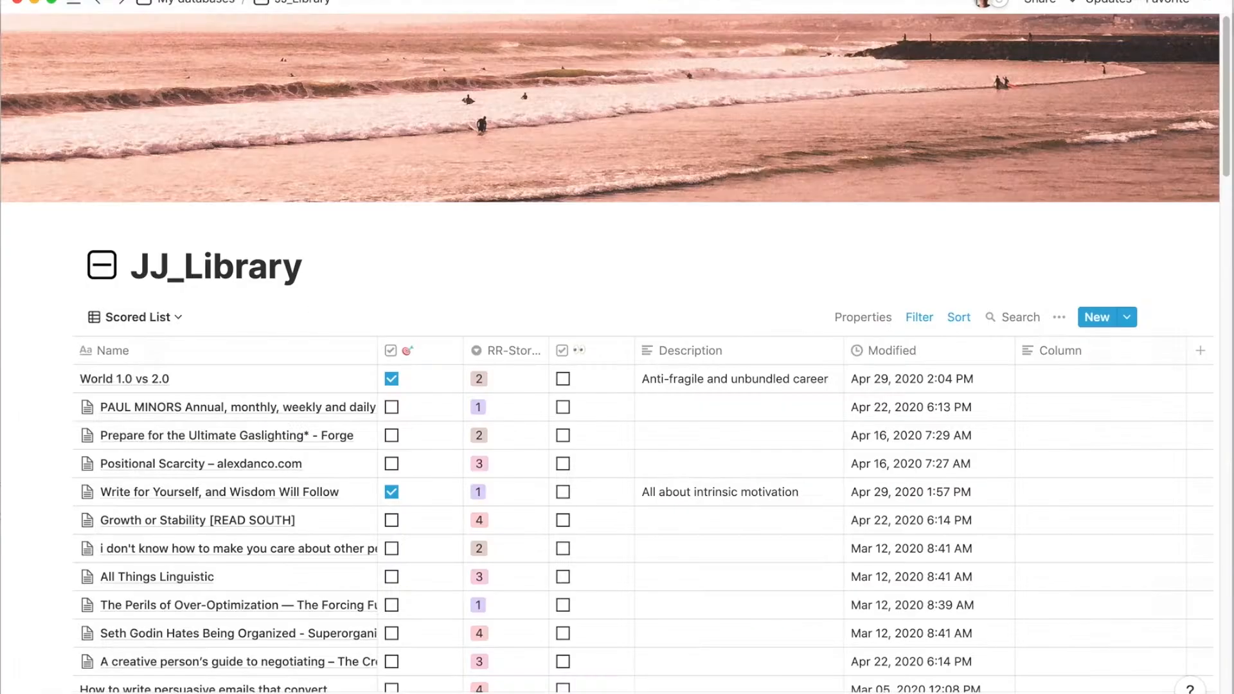
Look through the entries of the Scored List view, including their checkboxes and RR-Story # values.
scroll(454, 543, down, 5)
scroll(460, 507, up, 5)
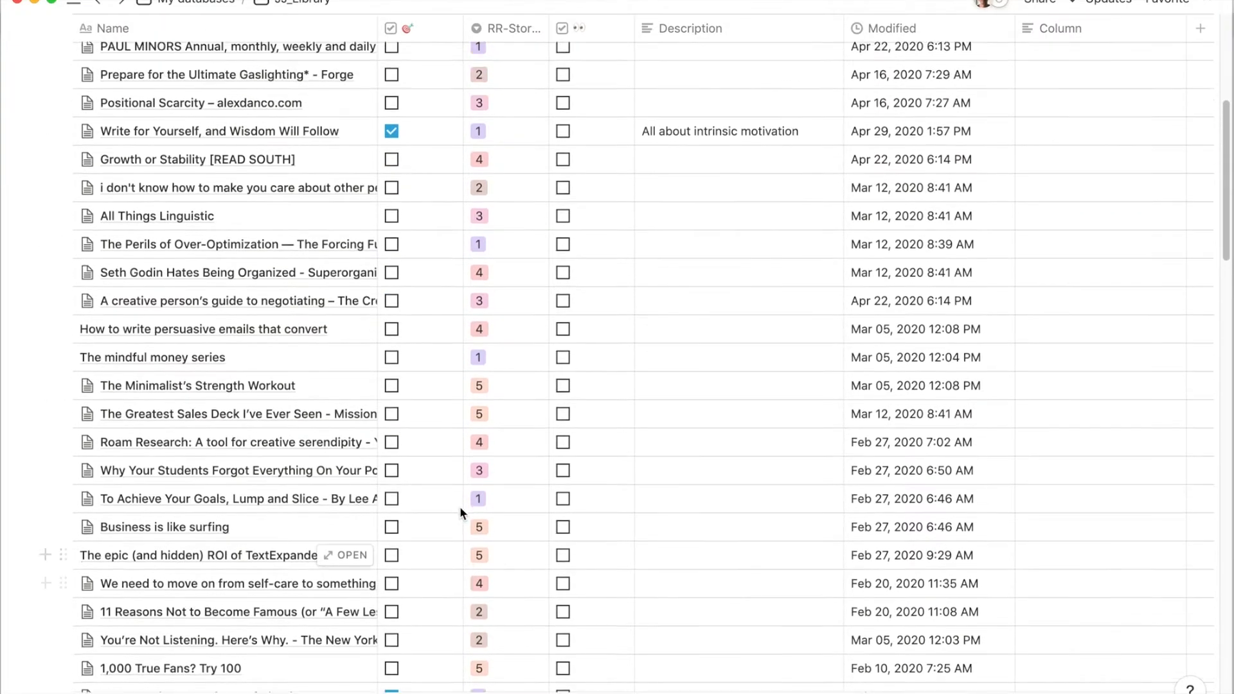
scroll(566, 443, down, 3)
scroll(591, 425, down, 15)
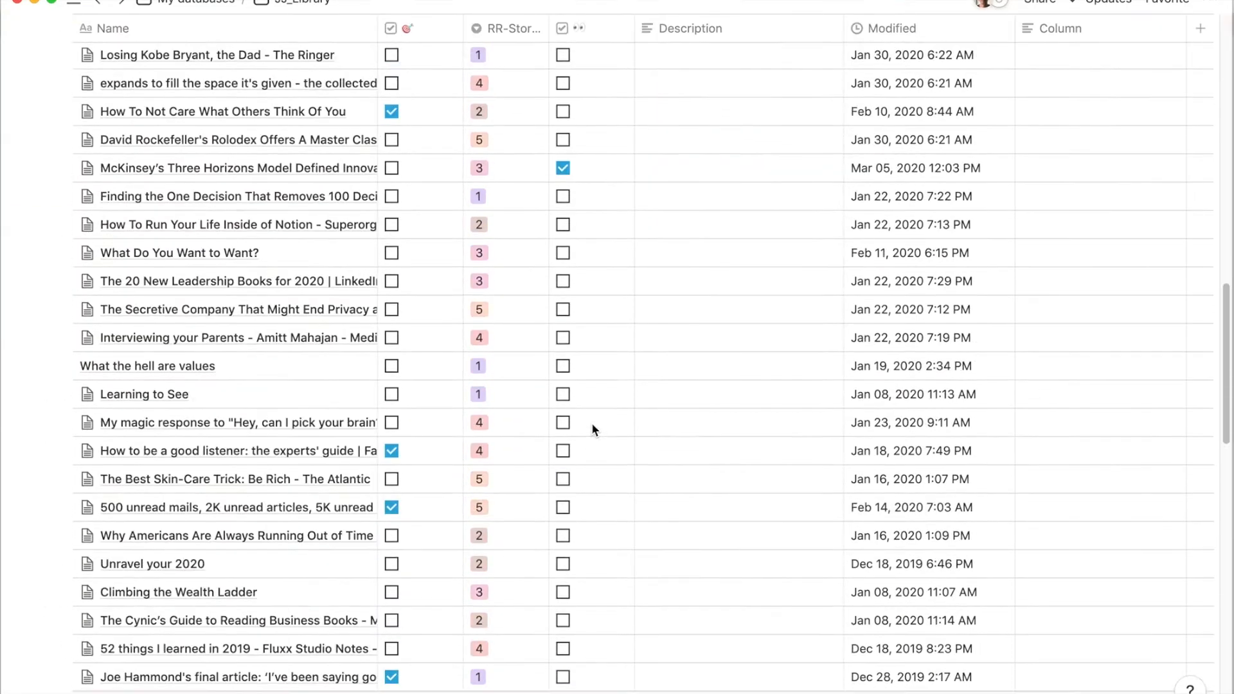
scroll(592, 424, up, 20)
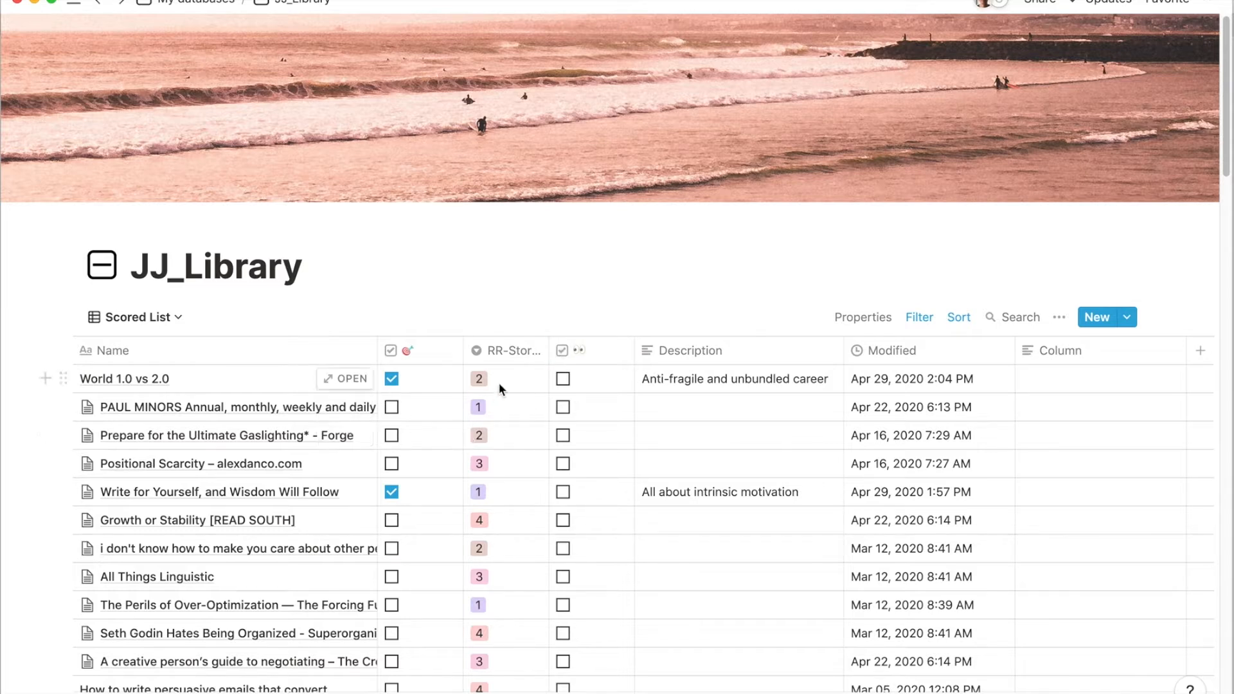
Hide the eyes-emoji checkbox property and delete the empty text property named Column from the table.
click(600, 353)
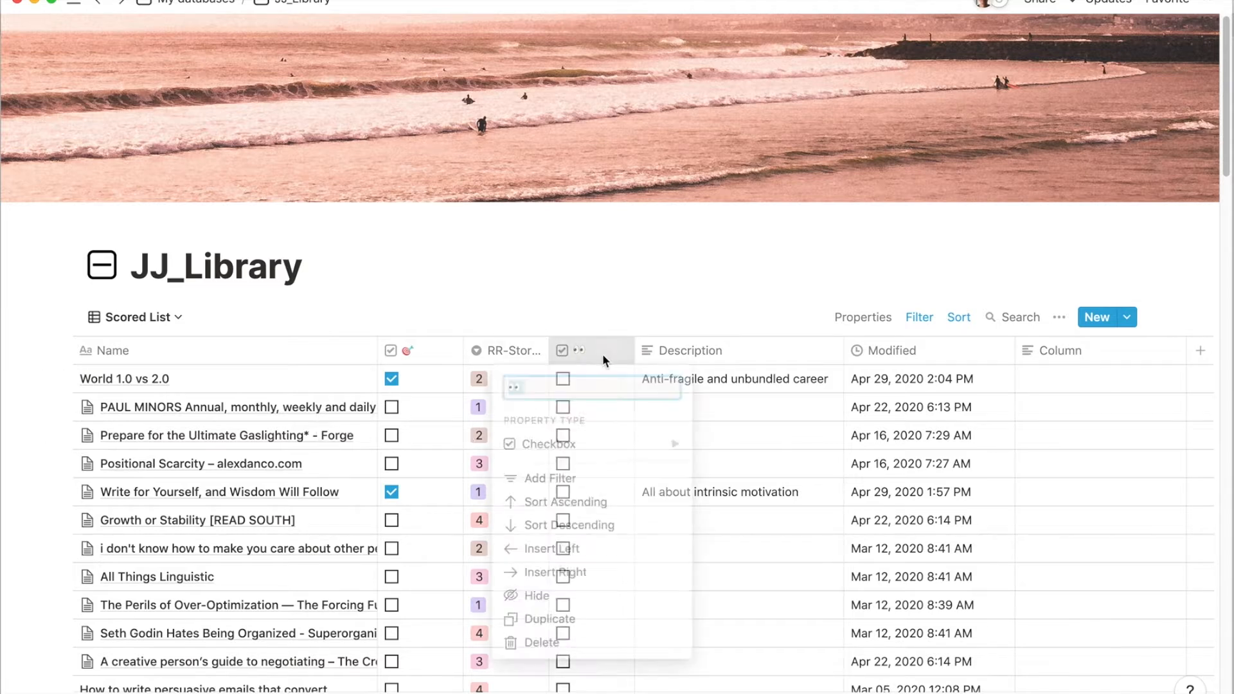
click(532, 602)
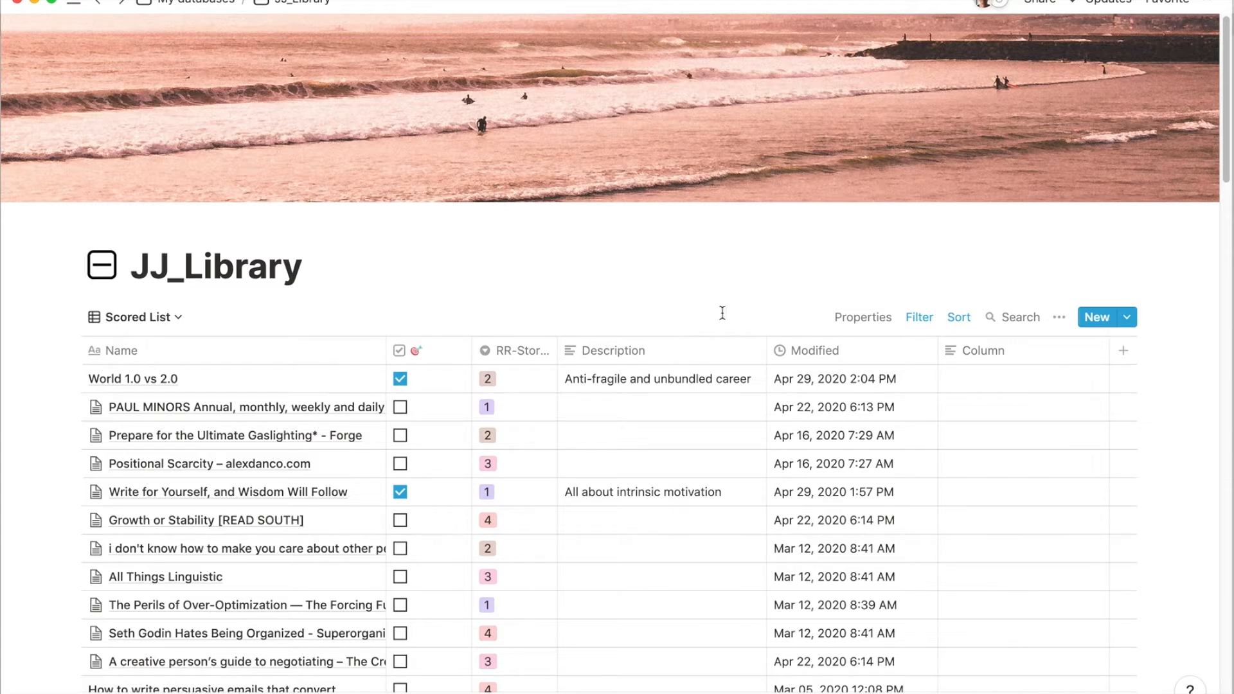
scroll(894, 356, down, 3)
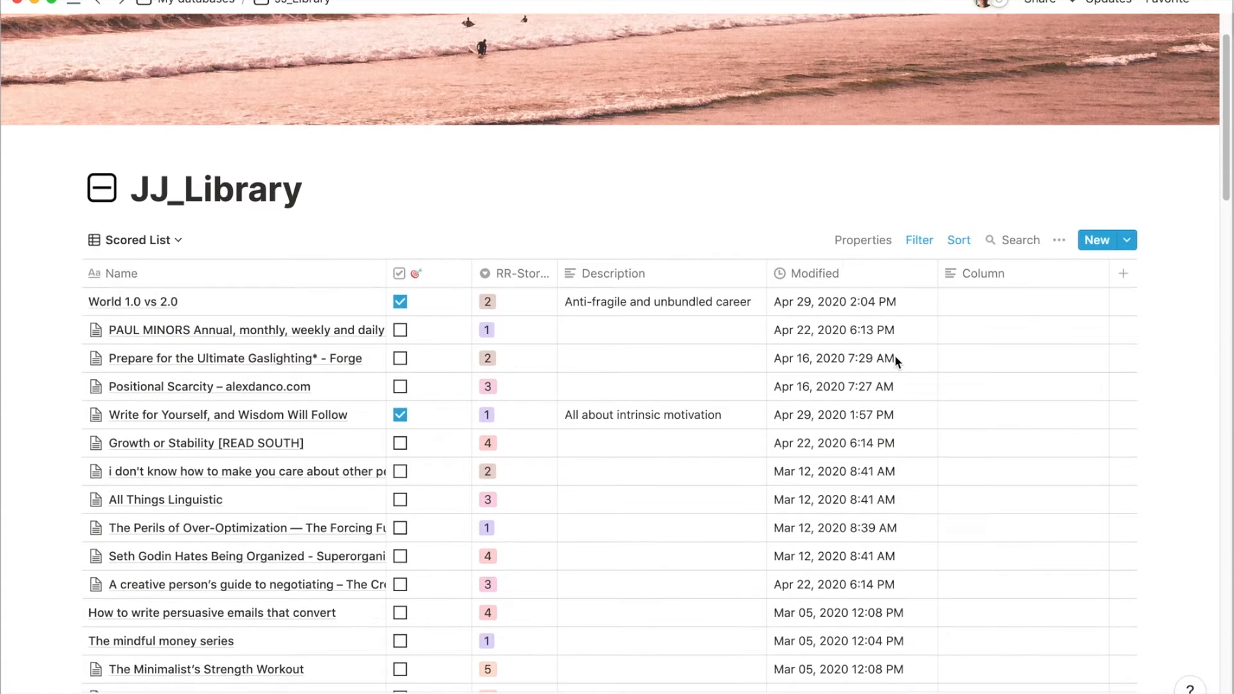
scroll(894, 356, up, 2)
click(977, 334)
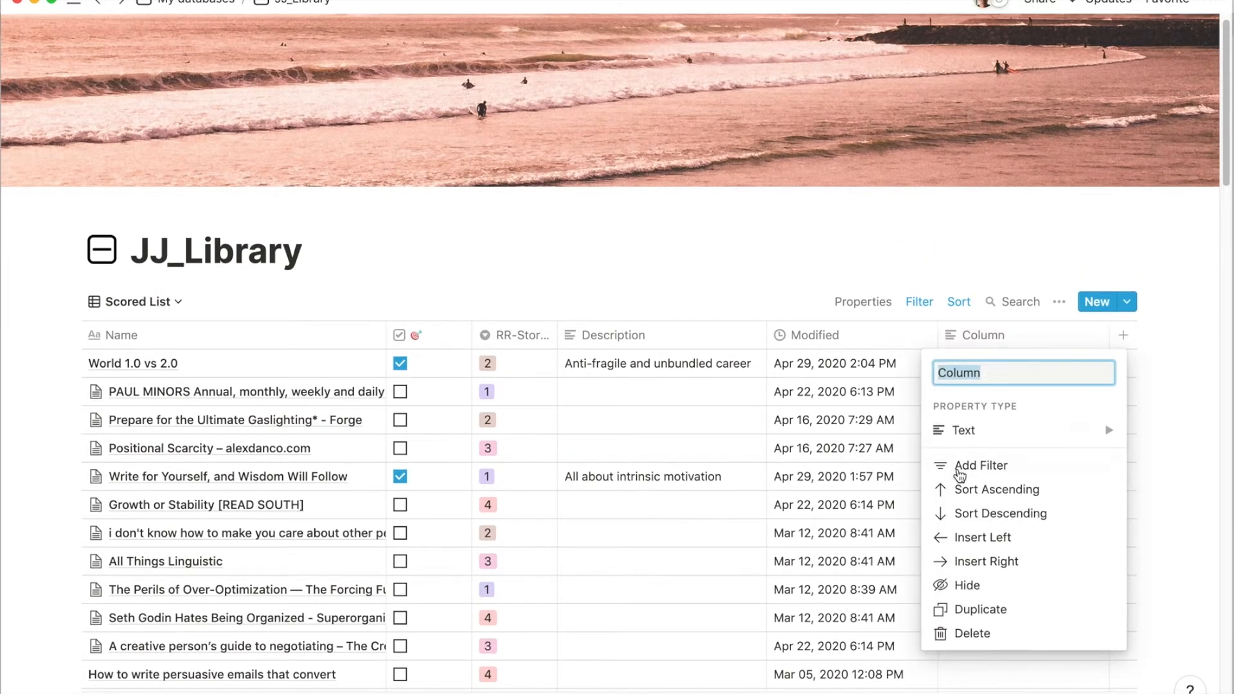
click(943, 628)
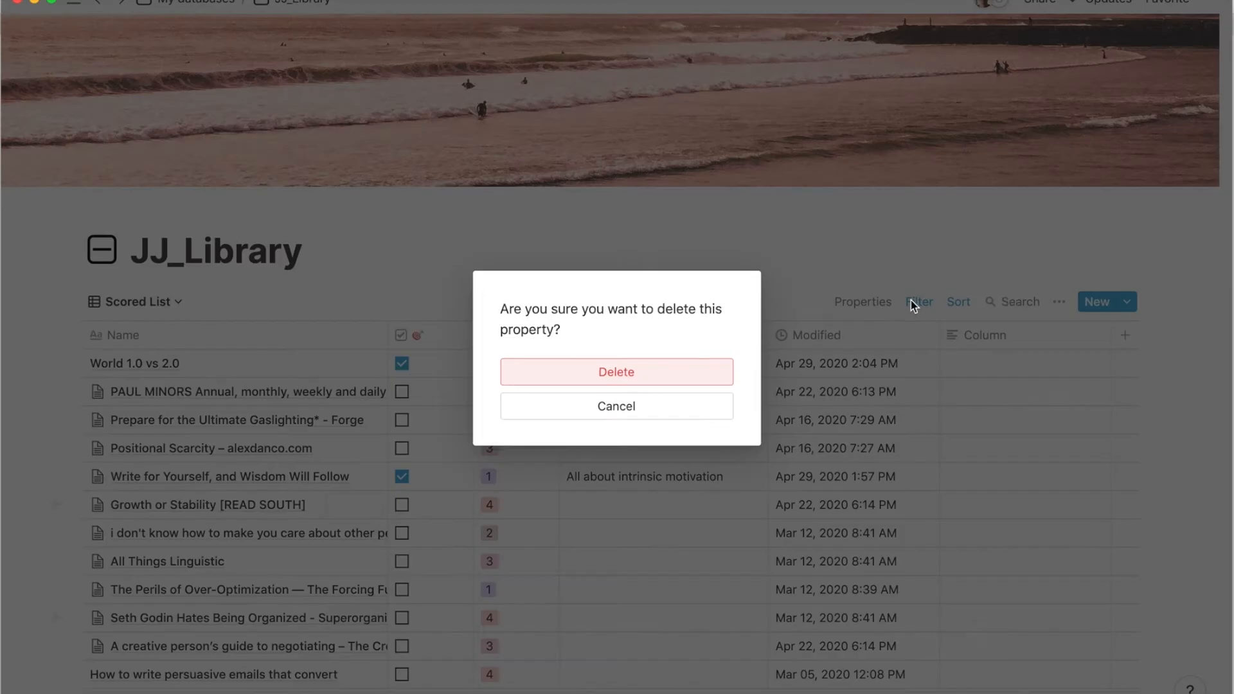
click(700, 373)
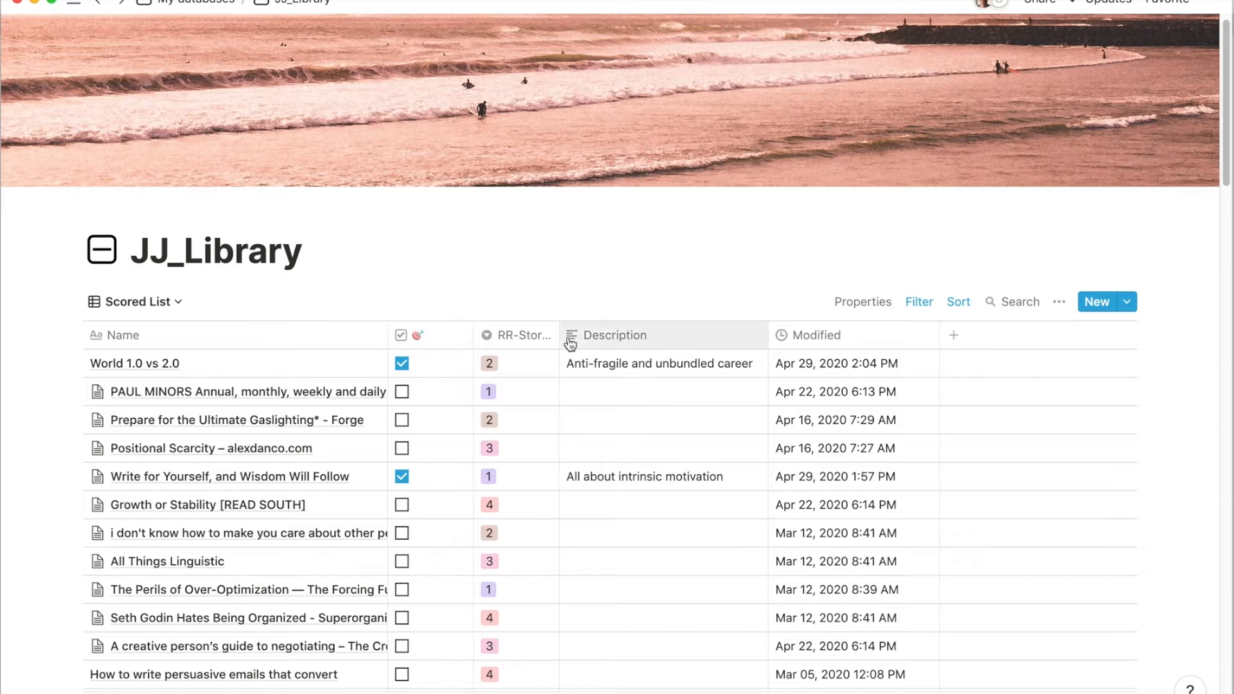
Add a new property named Bull_Score with the Formula type.
click(954, 337)
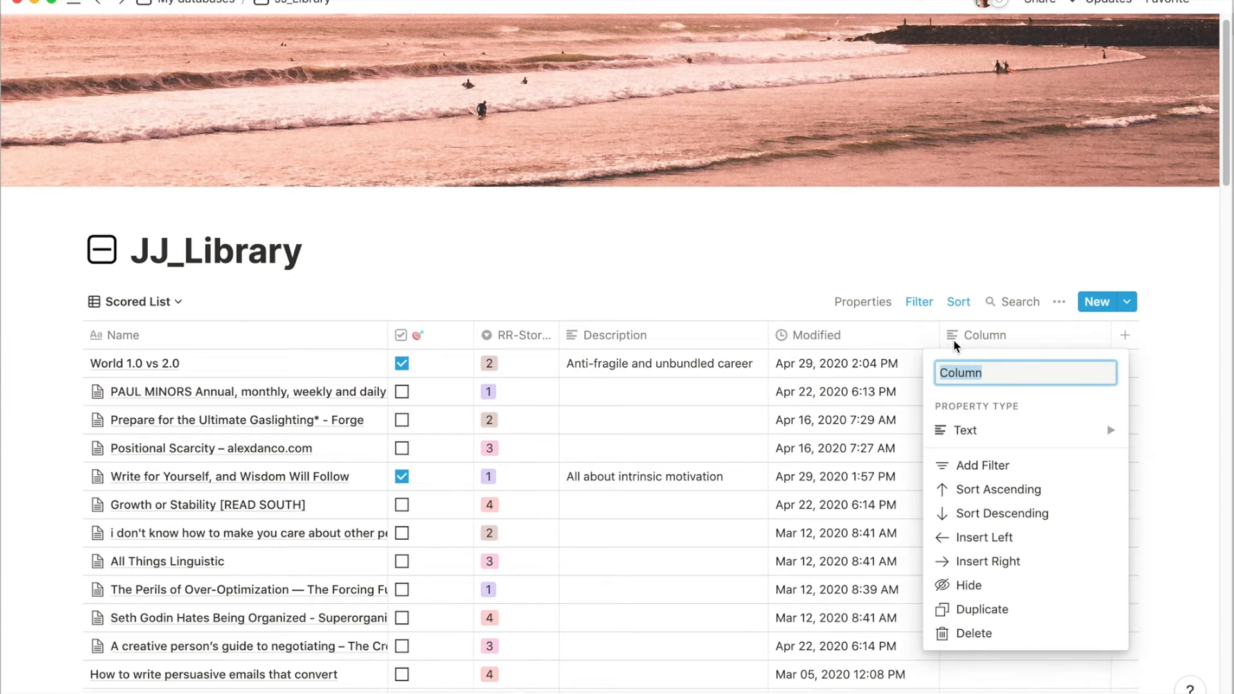
text(Bull_Score)
mouse_move(983, 428)
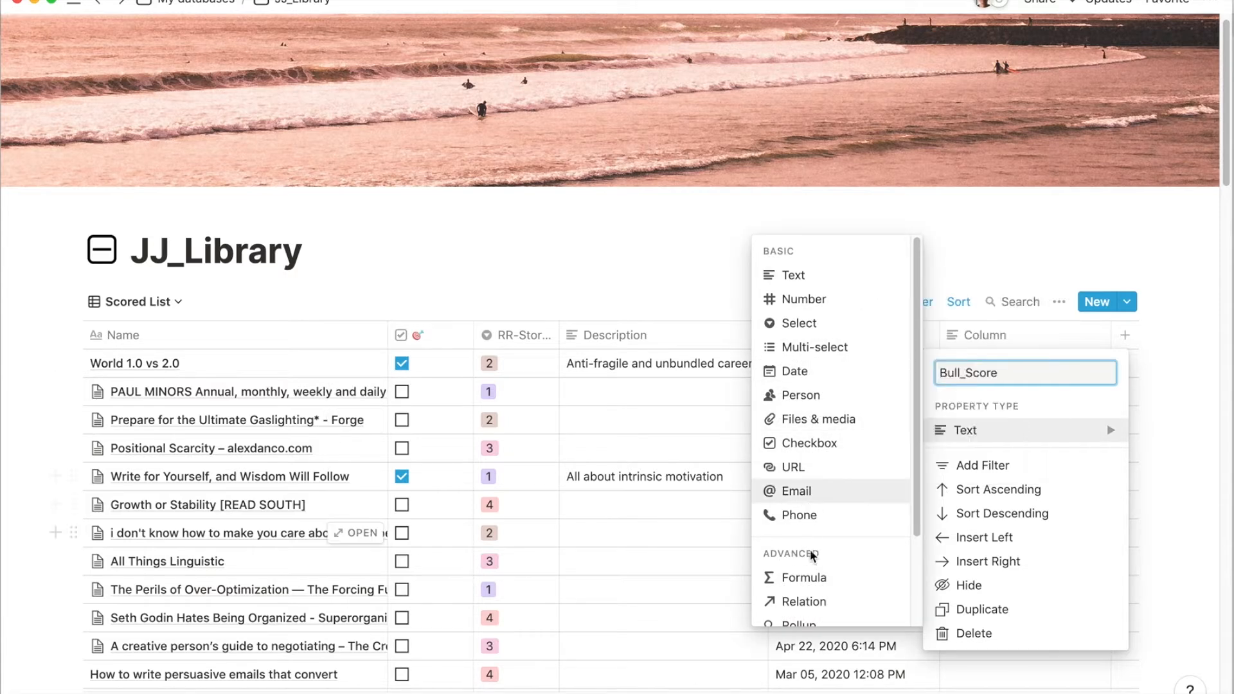
click(804, 577)
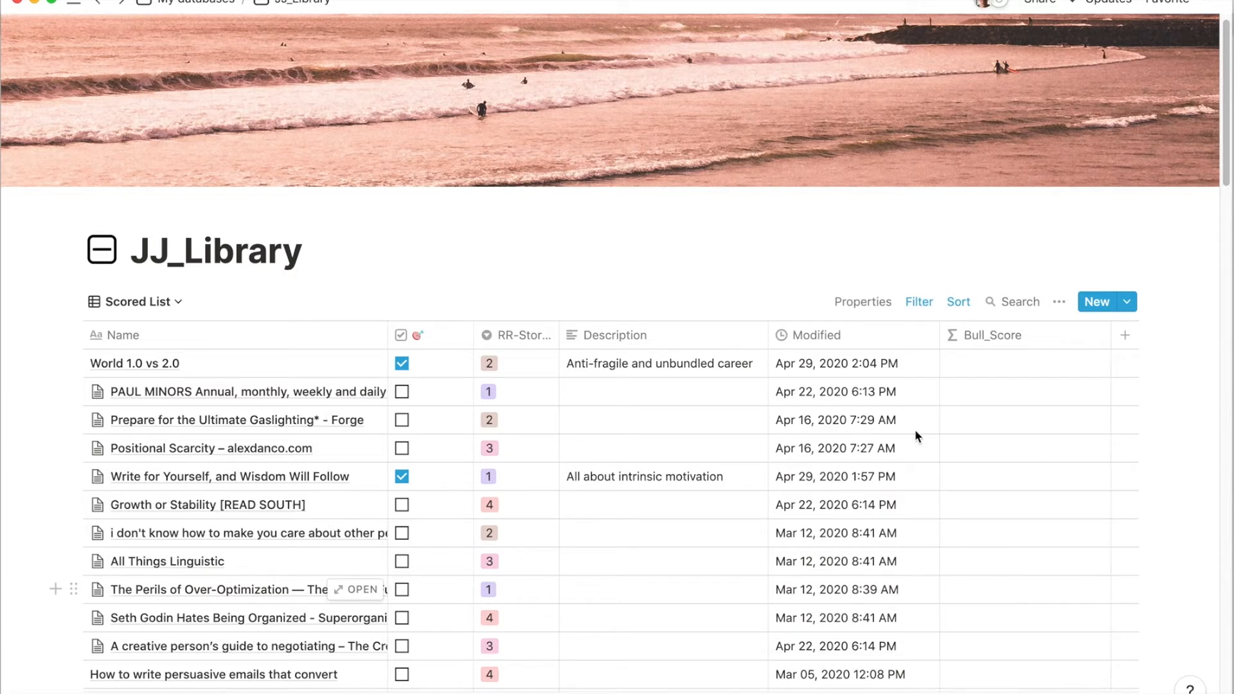
Set the Bull_Score formula to if(prop("🎯"), 5,0) and place the column directly after the 🎯 checkbox column.
click(961, 371)
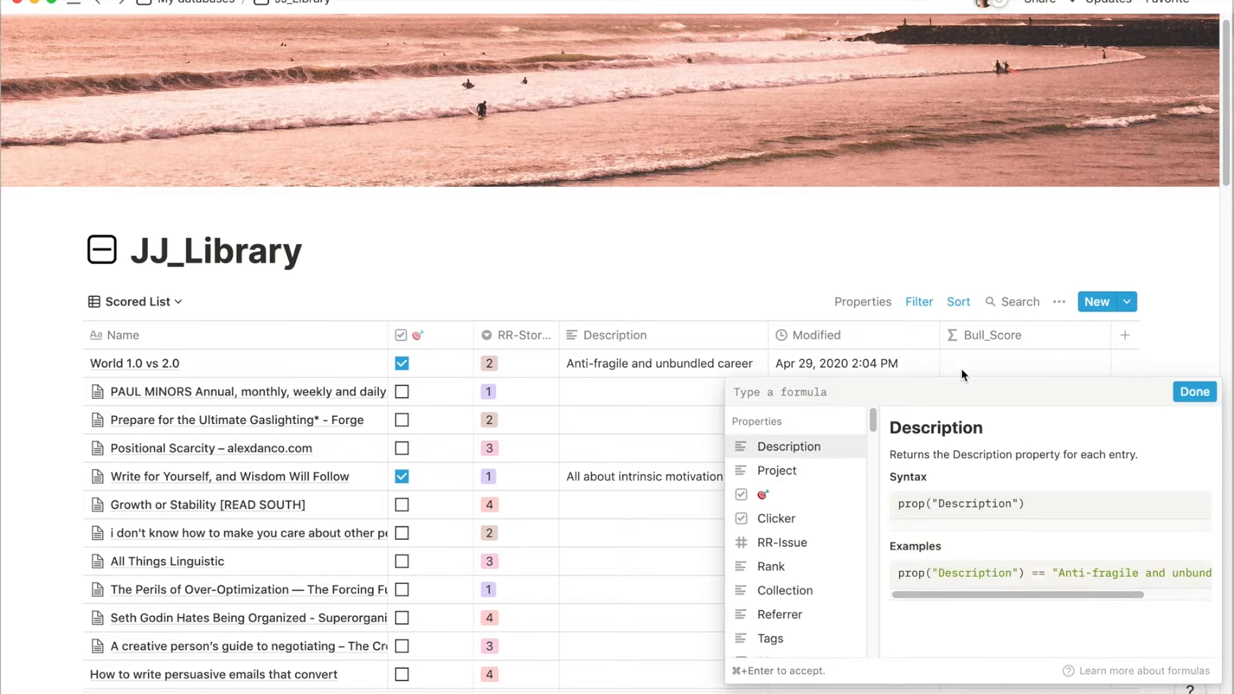
text(if()
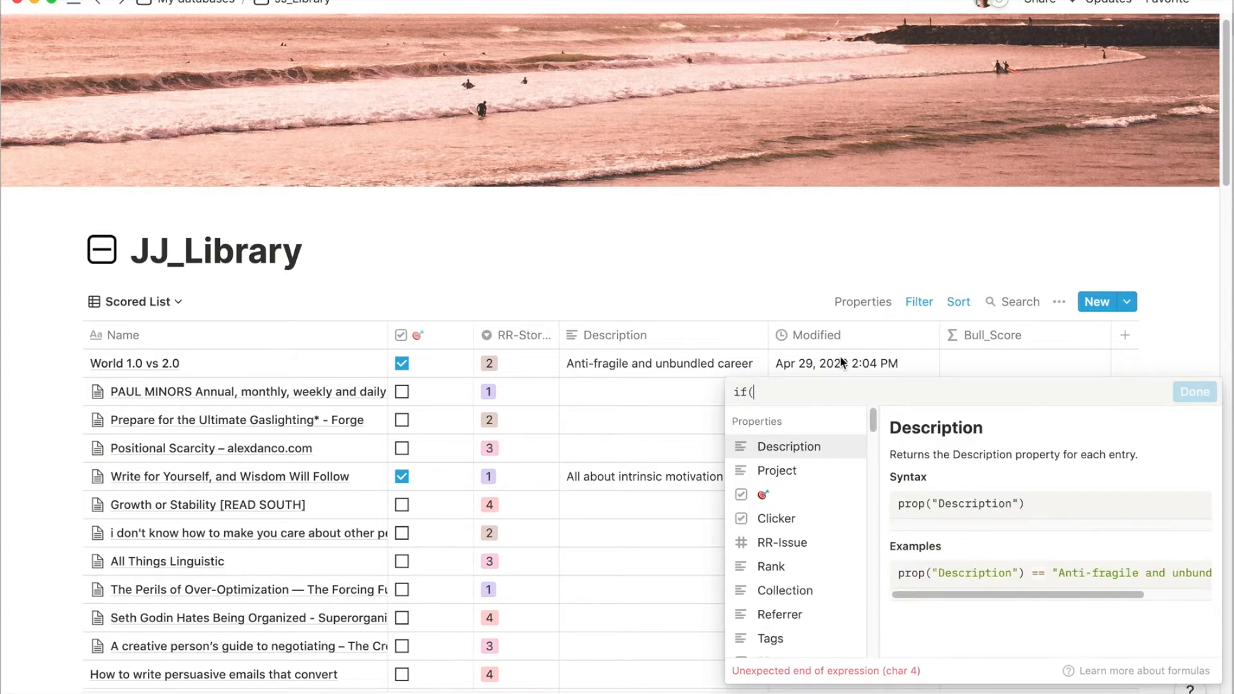
click(779, 503)
text(),)
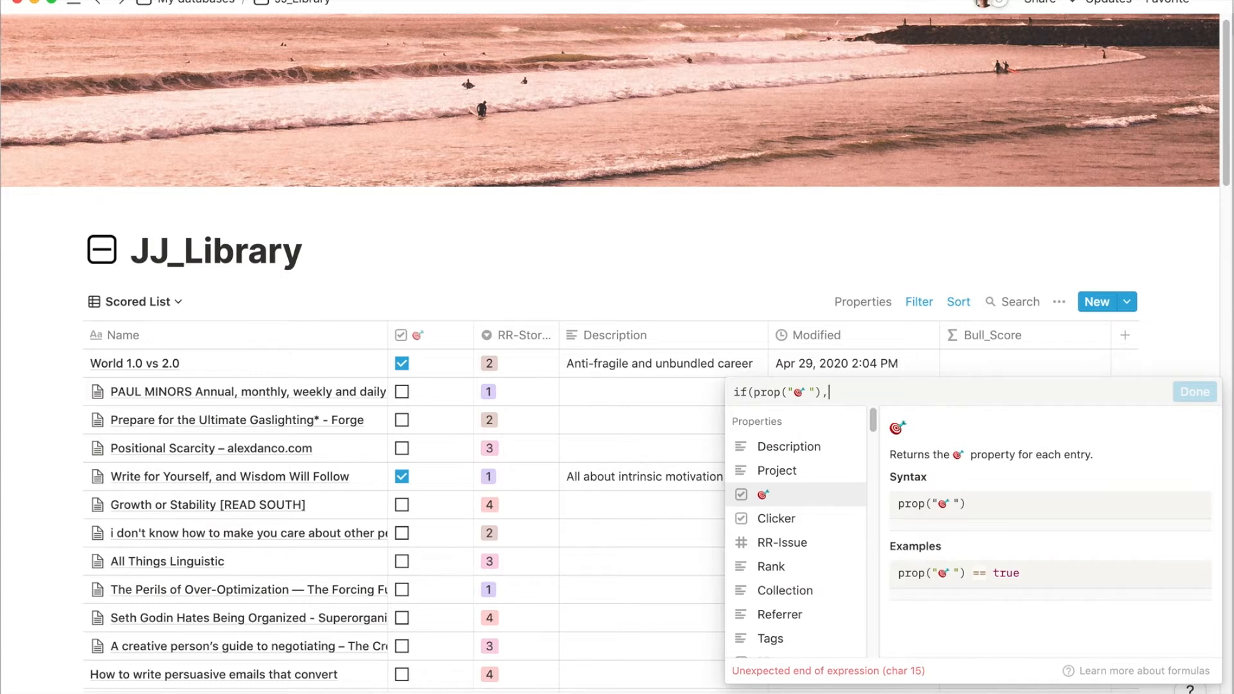
text( 5,0))
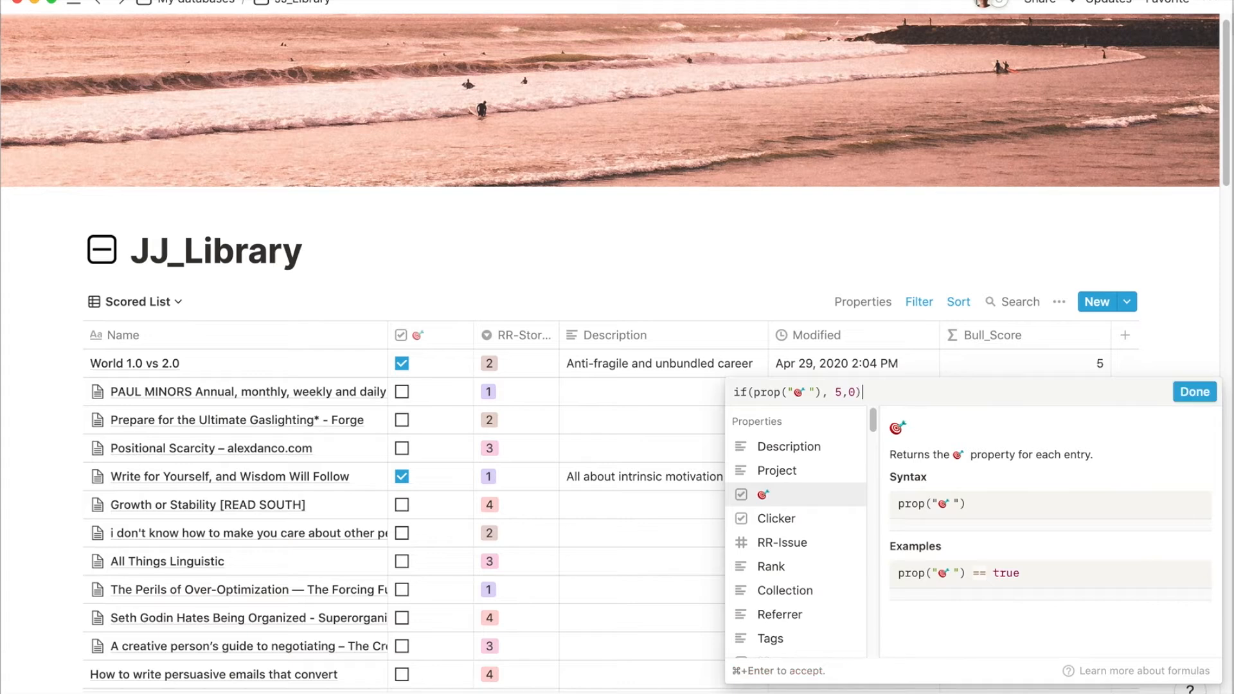
key(super+Return)
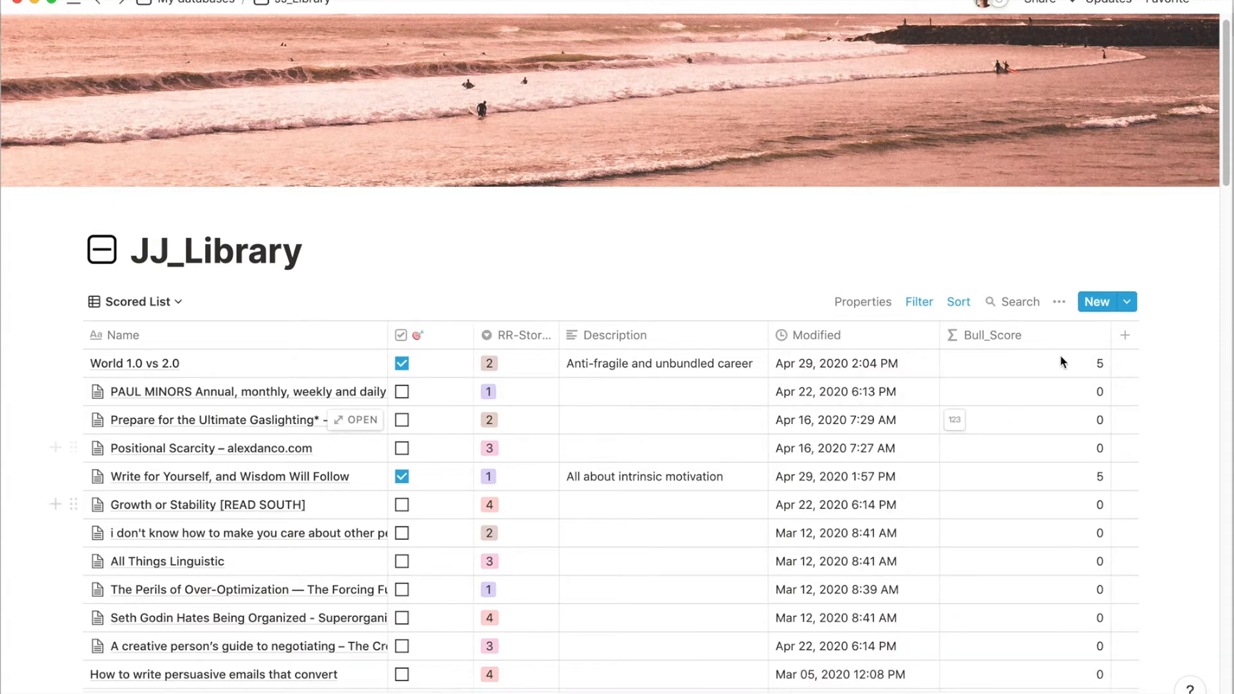
drag(1108, 333, 505, 354)
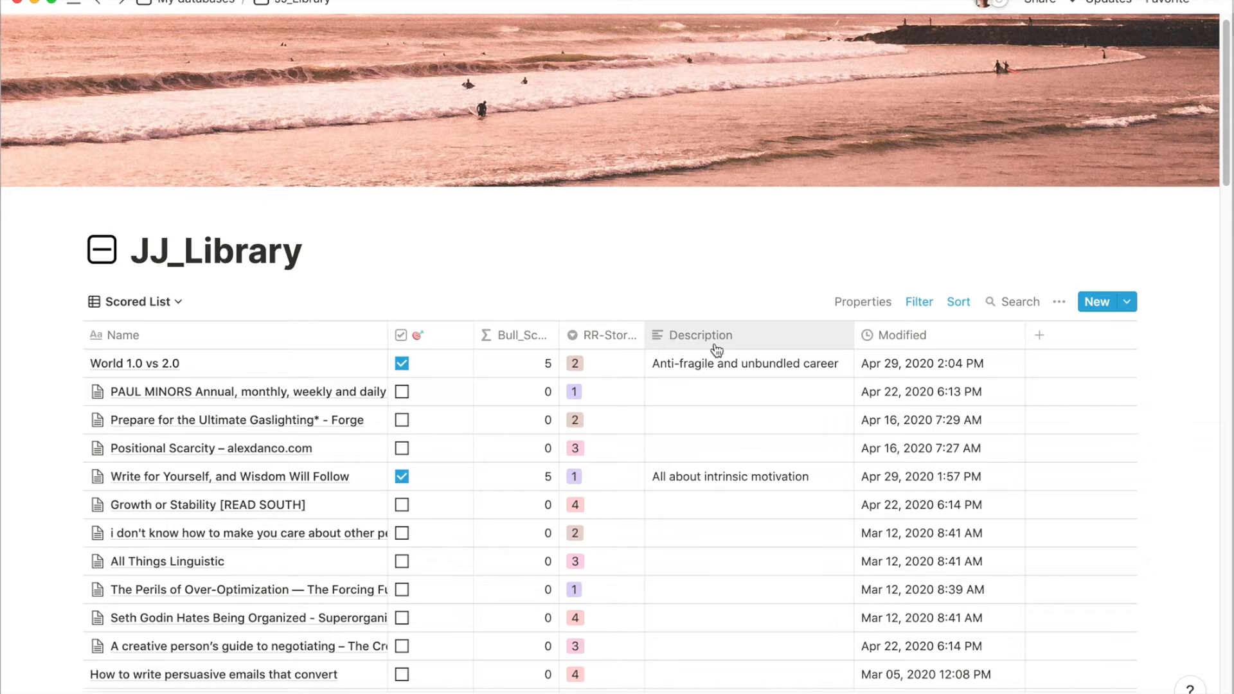
Add another new property named Rank_Score with the Formula type.
click(1041, 340)
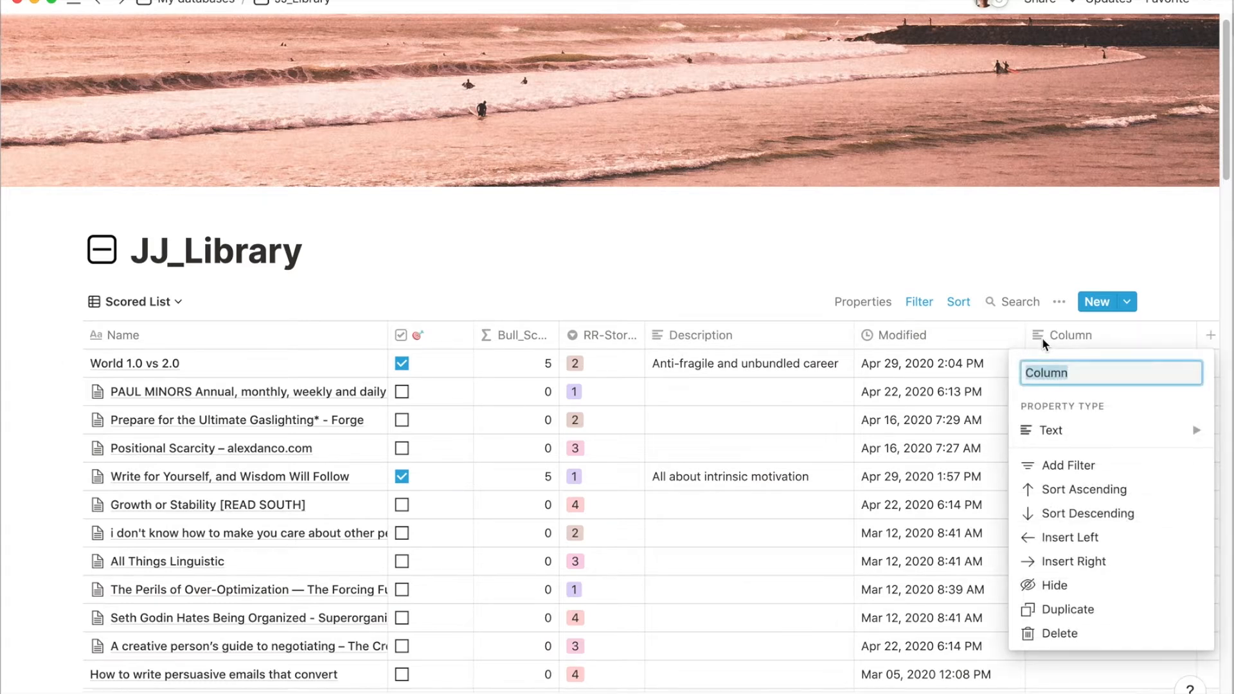
text(Rank)
key(BackSpace)
key(BackSpace)
text(nk_Score)
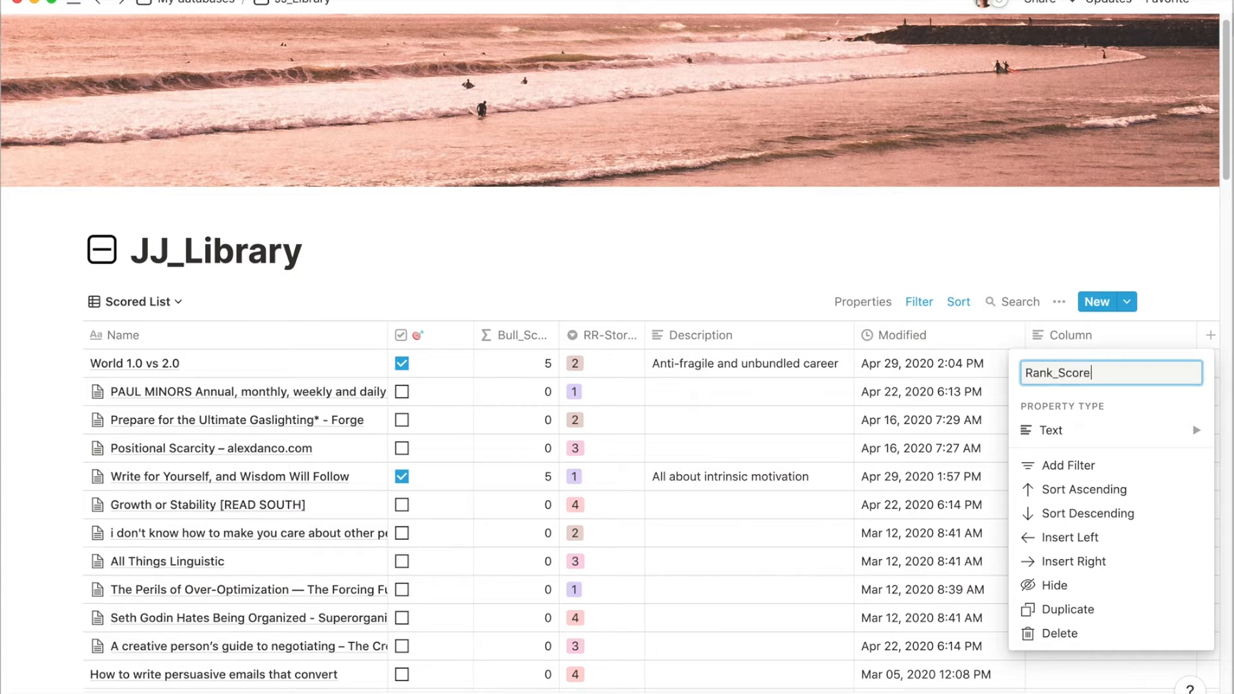
click(1060, 430)
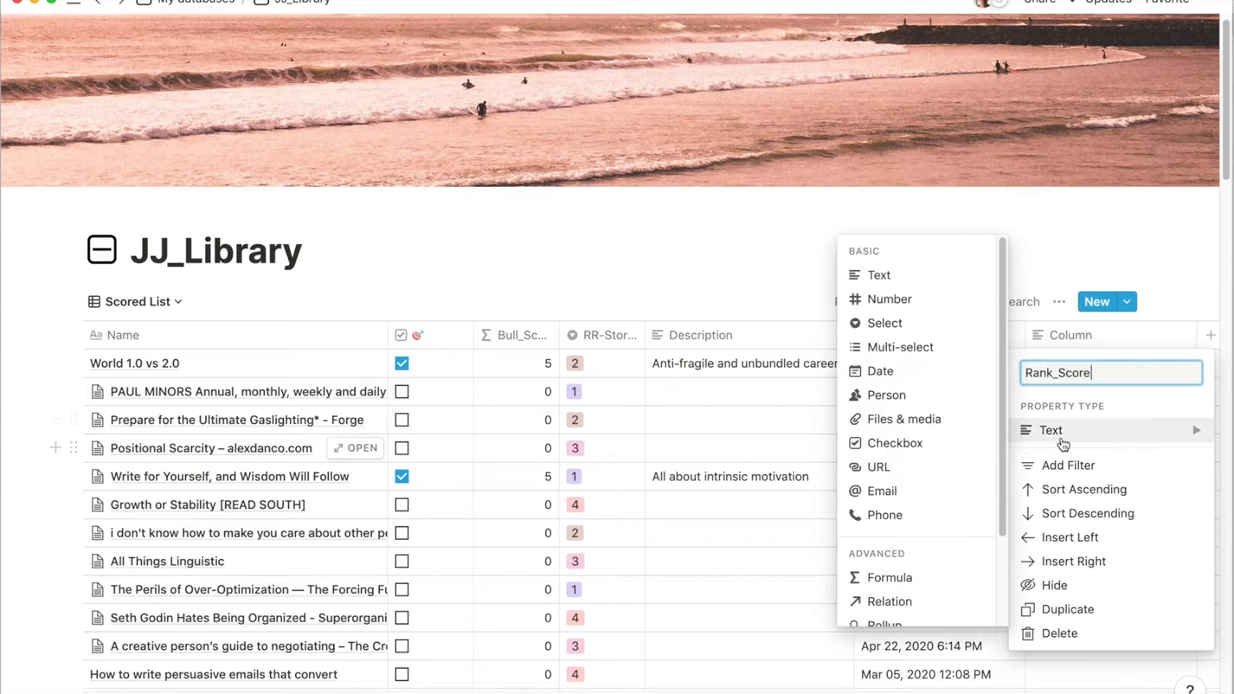
click(906, 575)
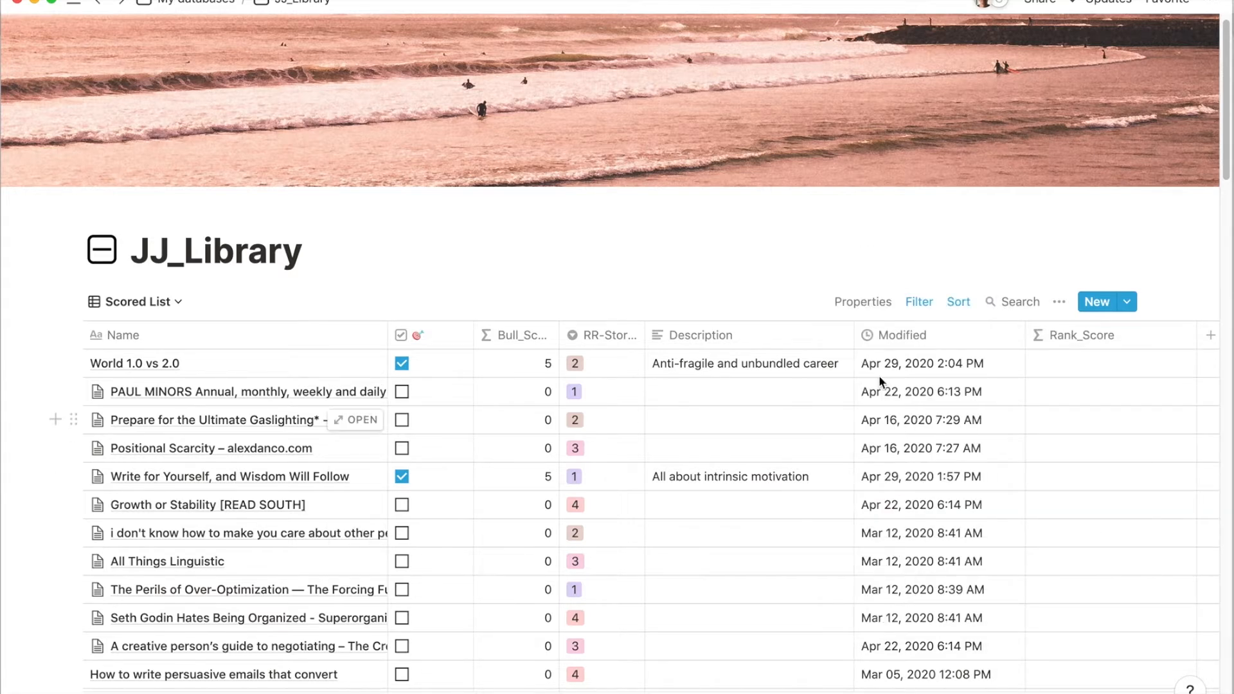
Begin the Rank_Score formula with an if(equal( condition that tests the RR-Story # property.
click(1052, 363)
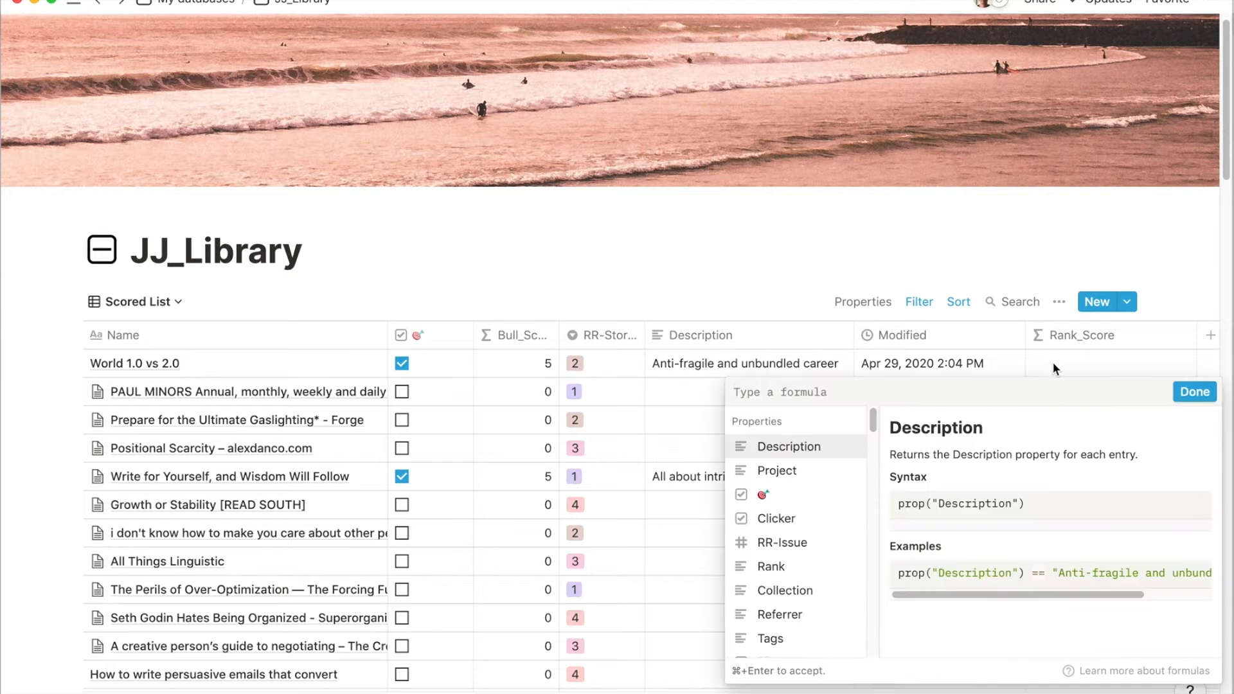
text(if()
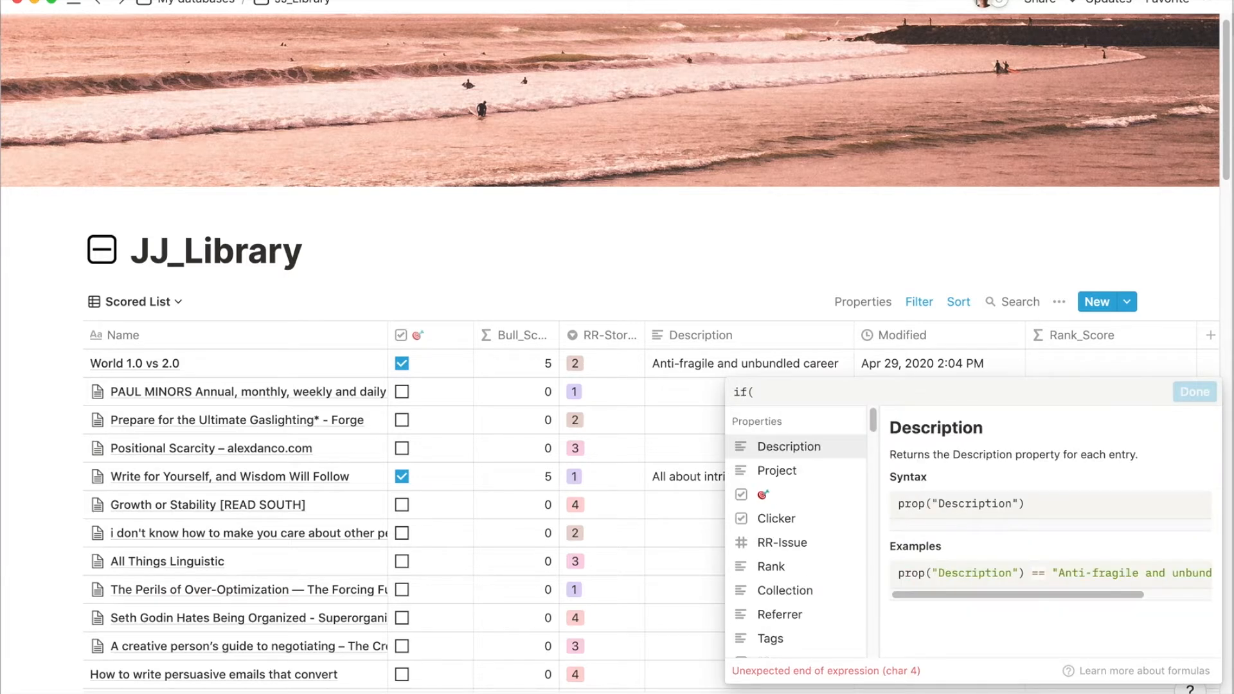
text(equa)
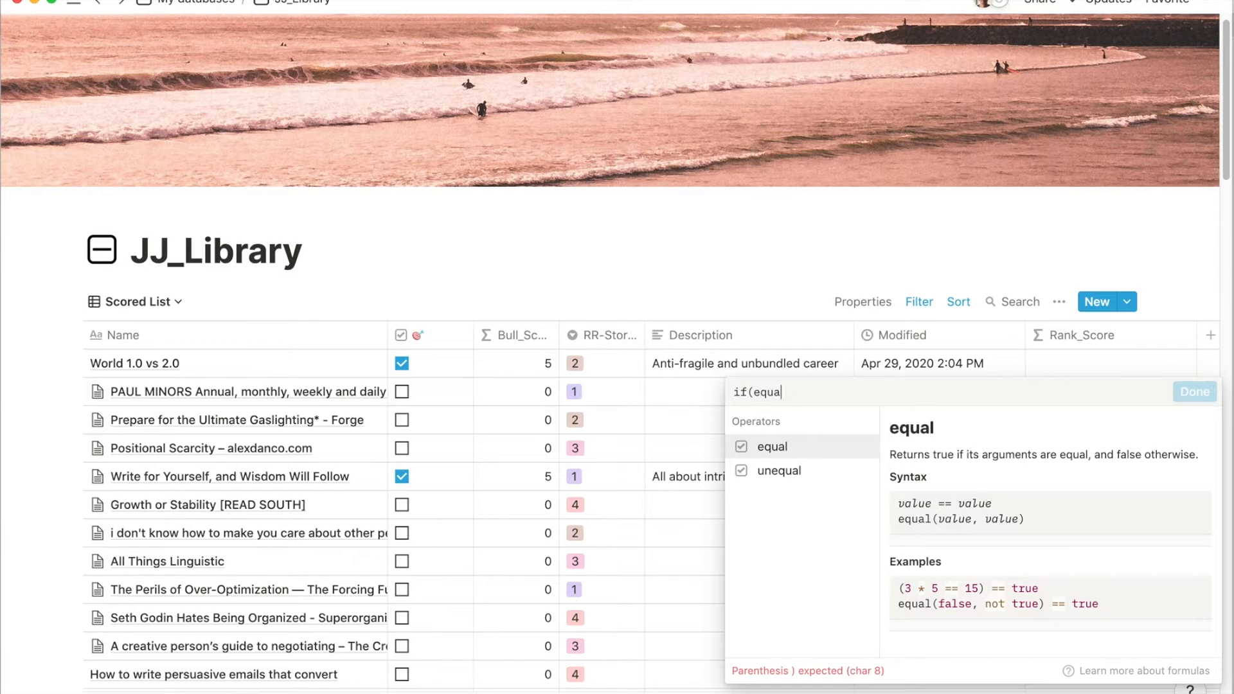
text(l)
key(BackSpace)
key(BackSpace)
text(al()
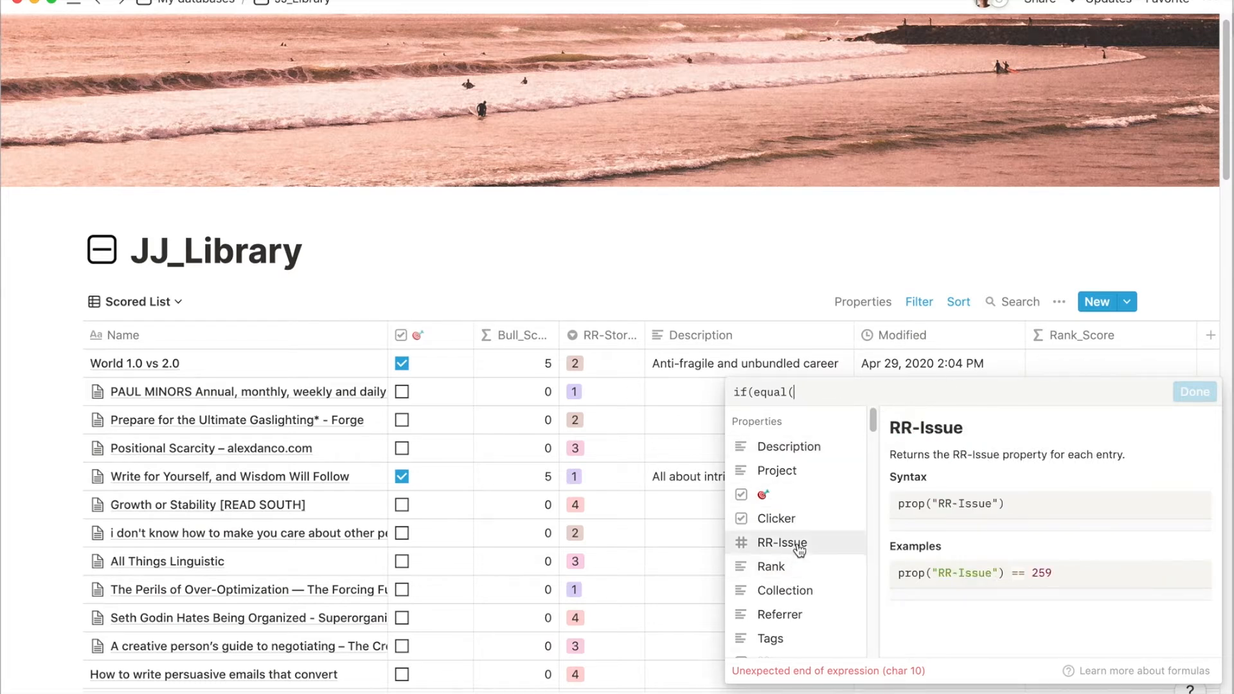
scroll(799, 550, down, 5)
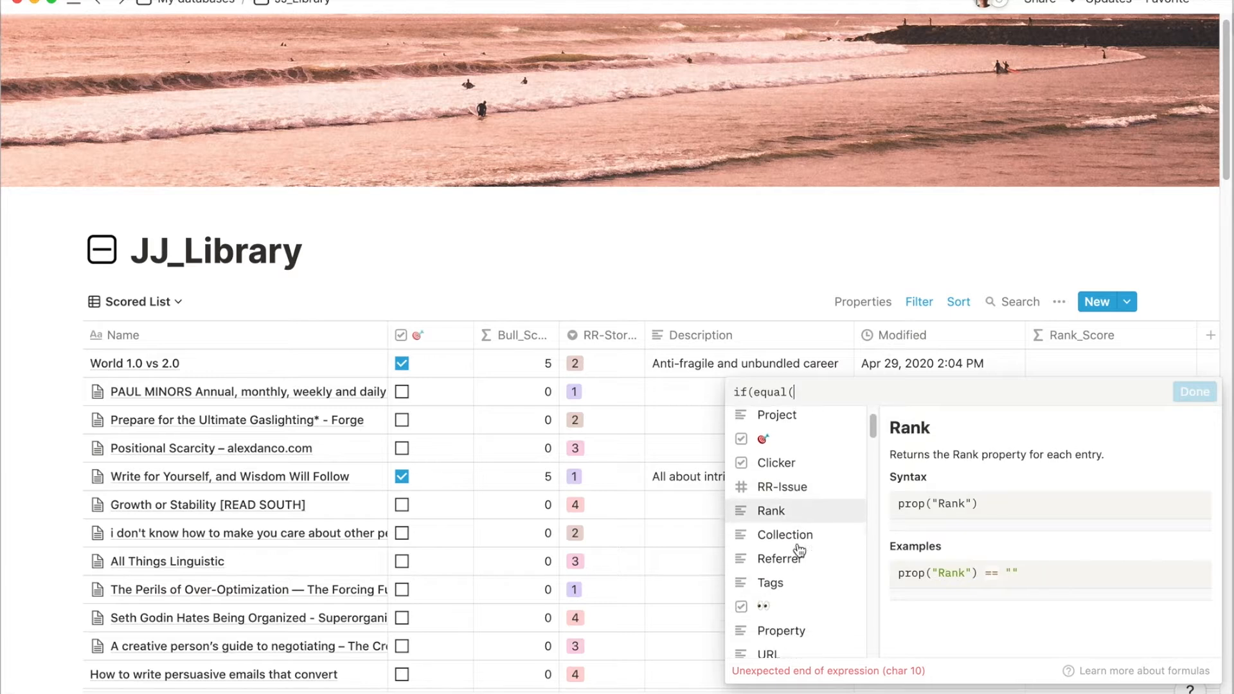
scroll(799, 549, down, 3)
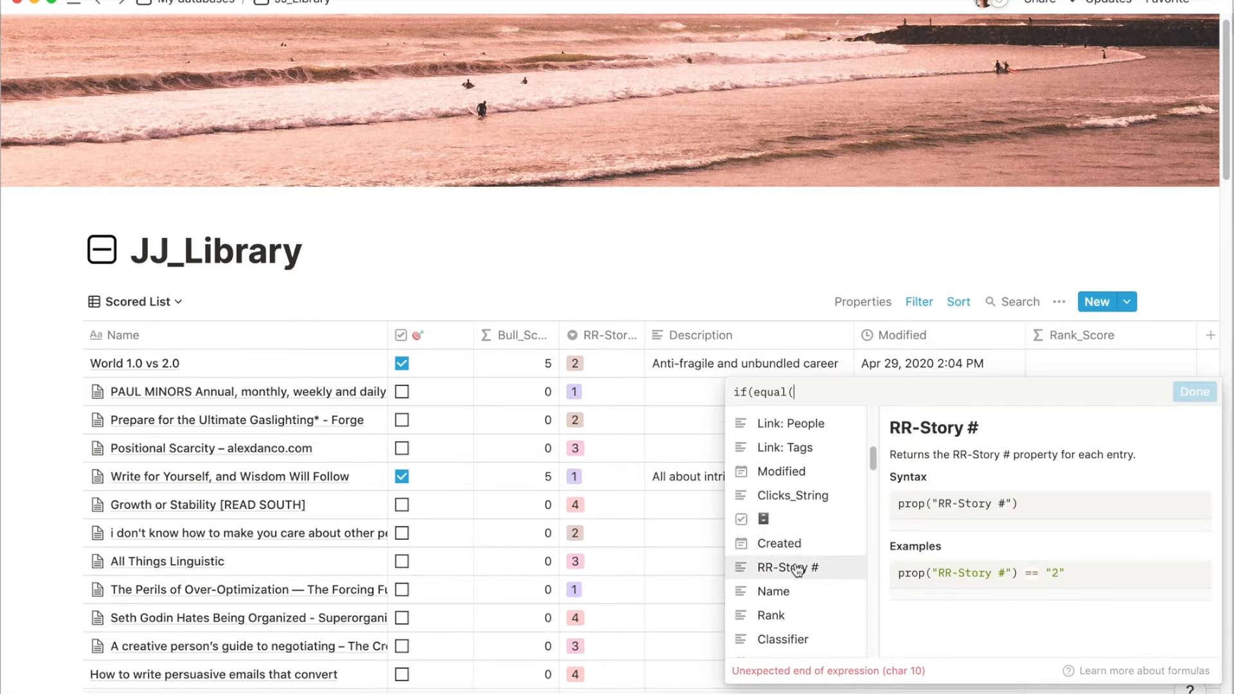
click(798, 569)
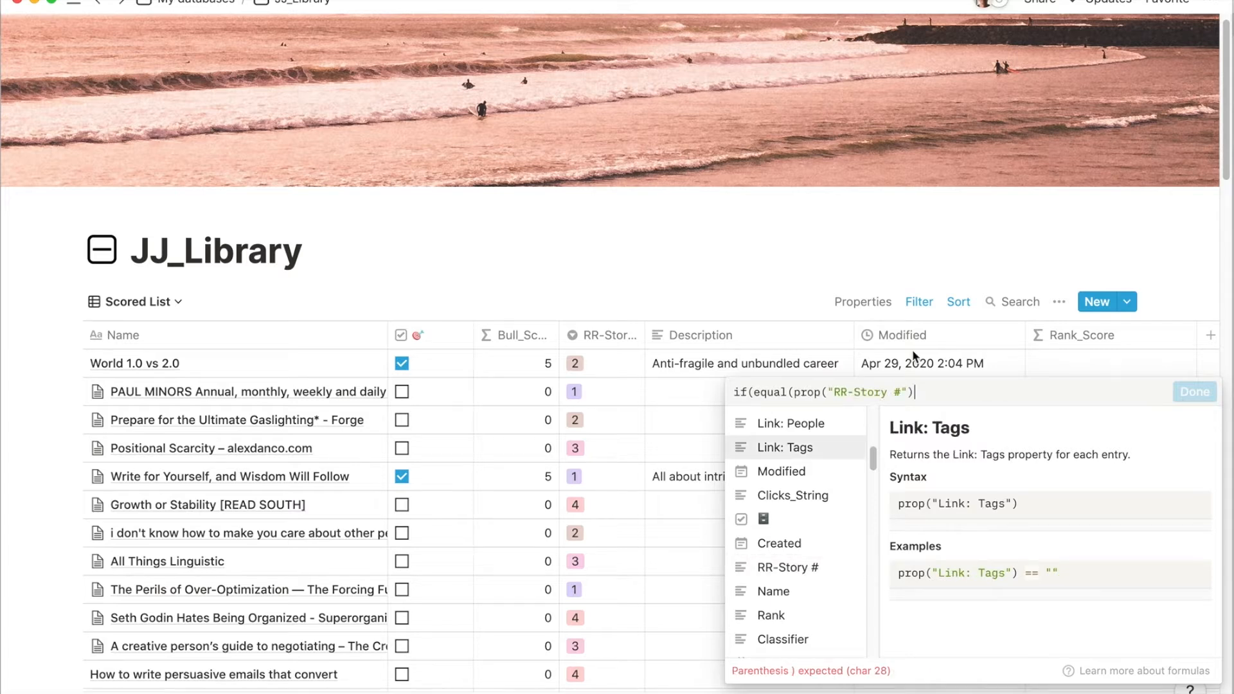
Complete the Rank_Score formula as if(equal(prop("RR-Story #"),"1"), 3,0) and place the column, narrowed, directly after RR-Story #.
text(,)
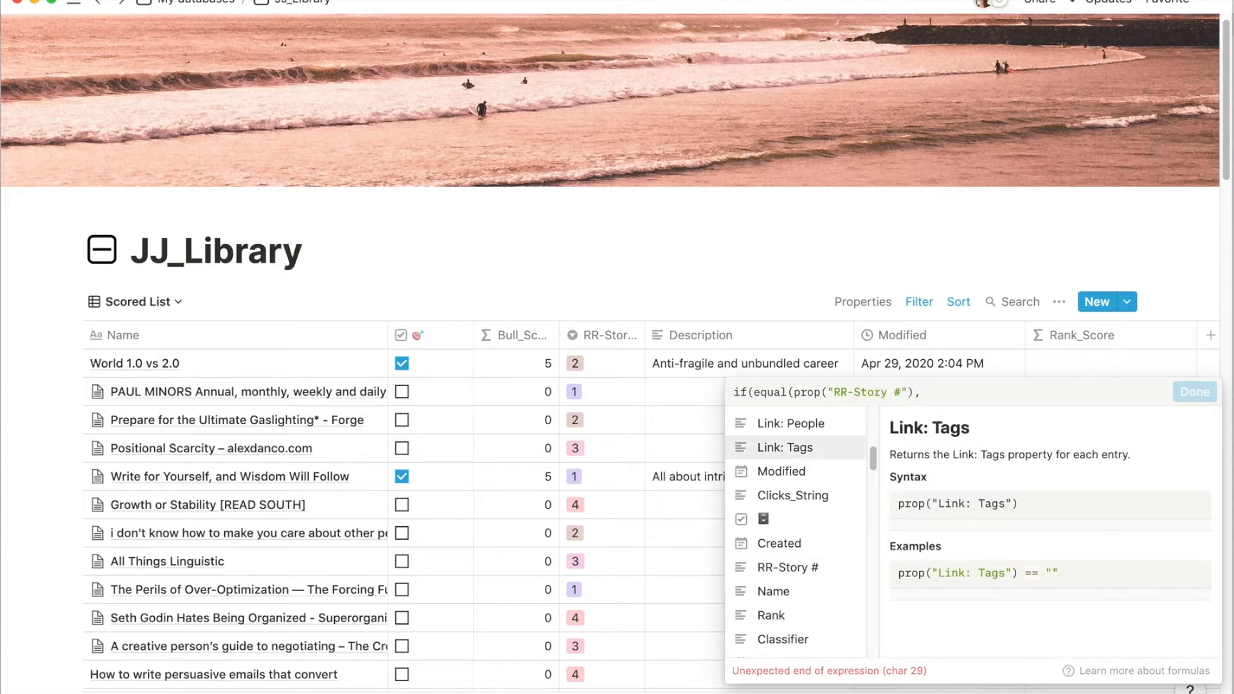
text("1")
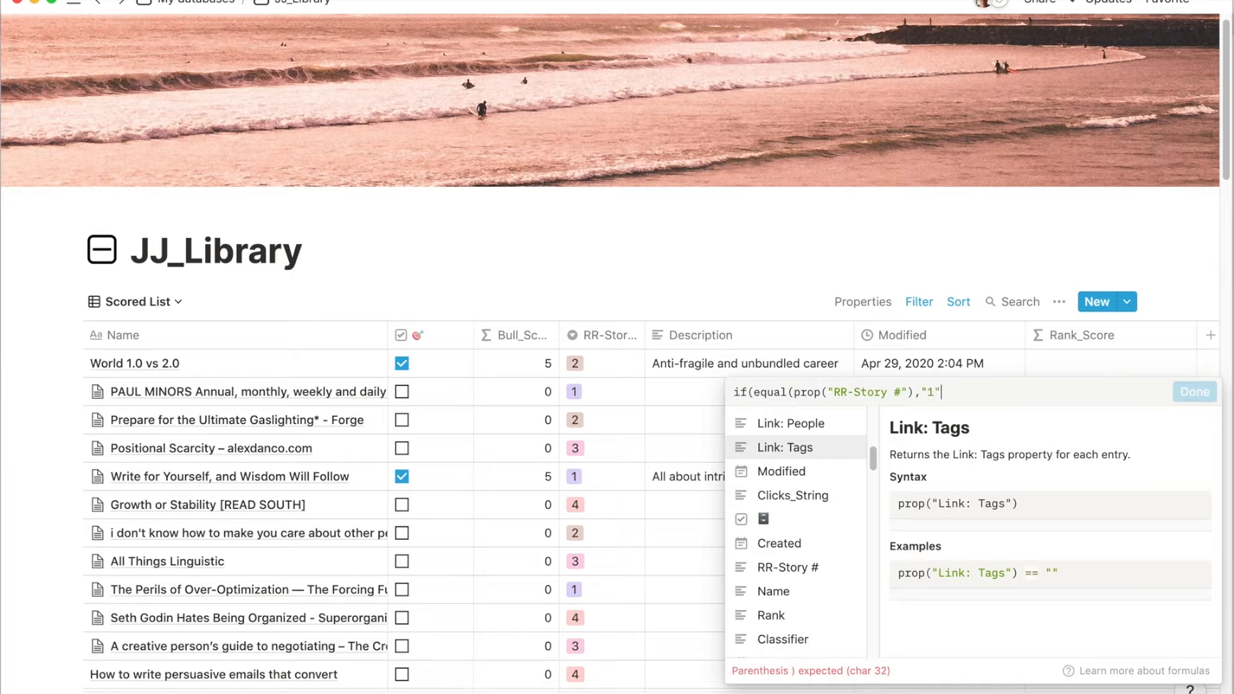
text(),)
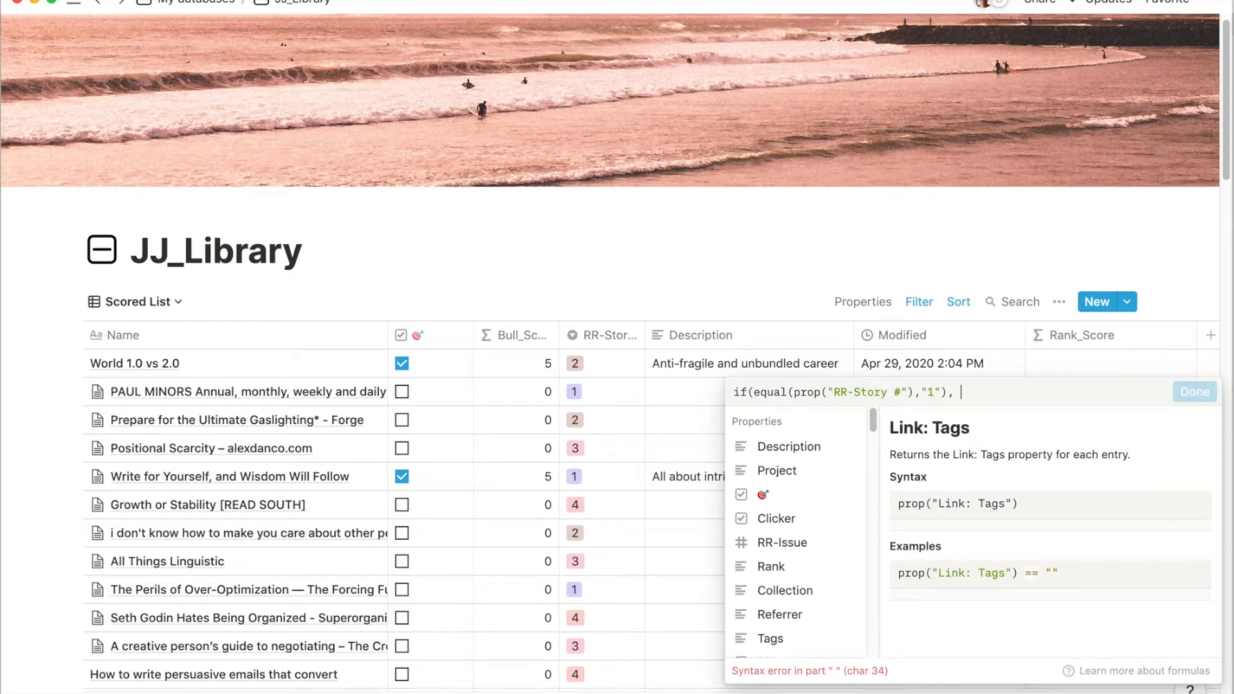
text(3,0)
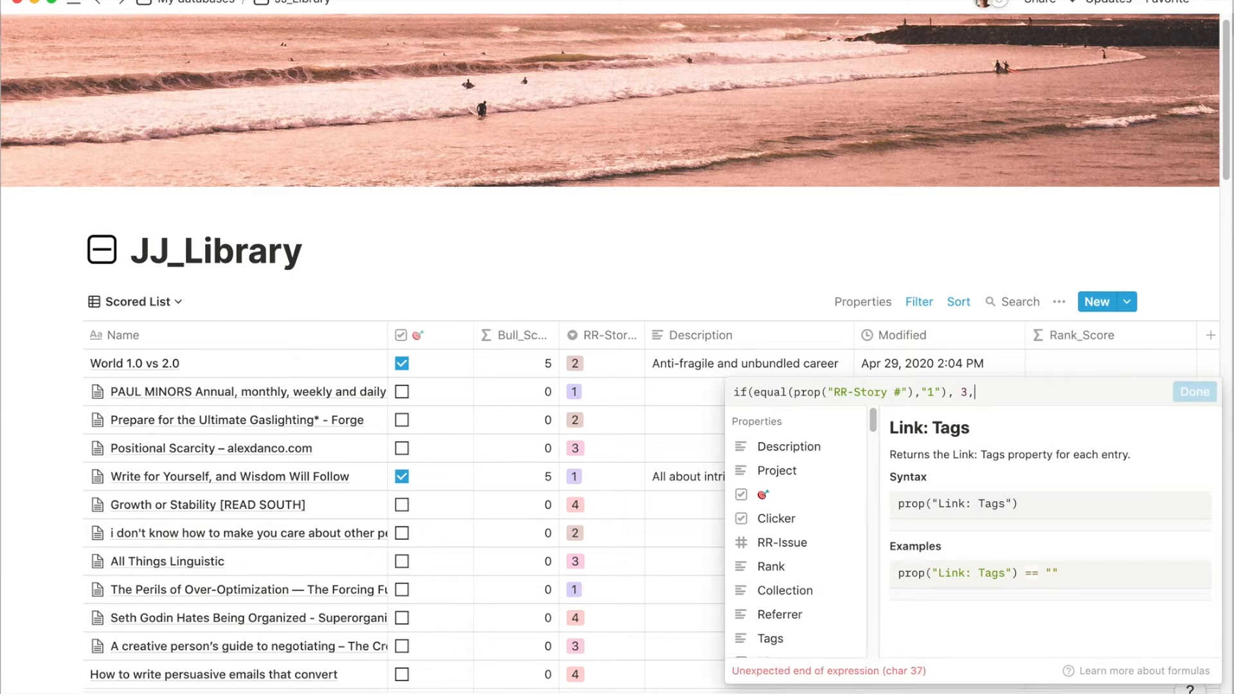
text())
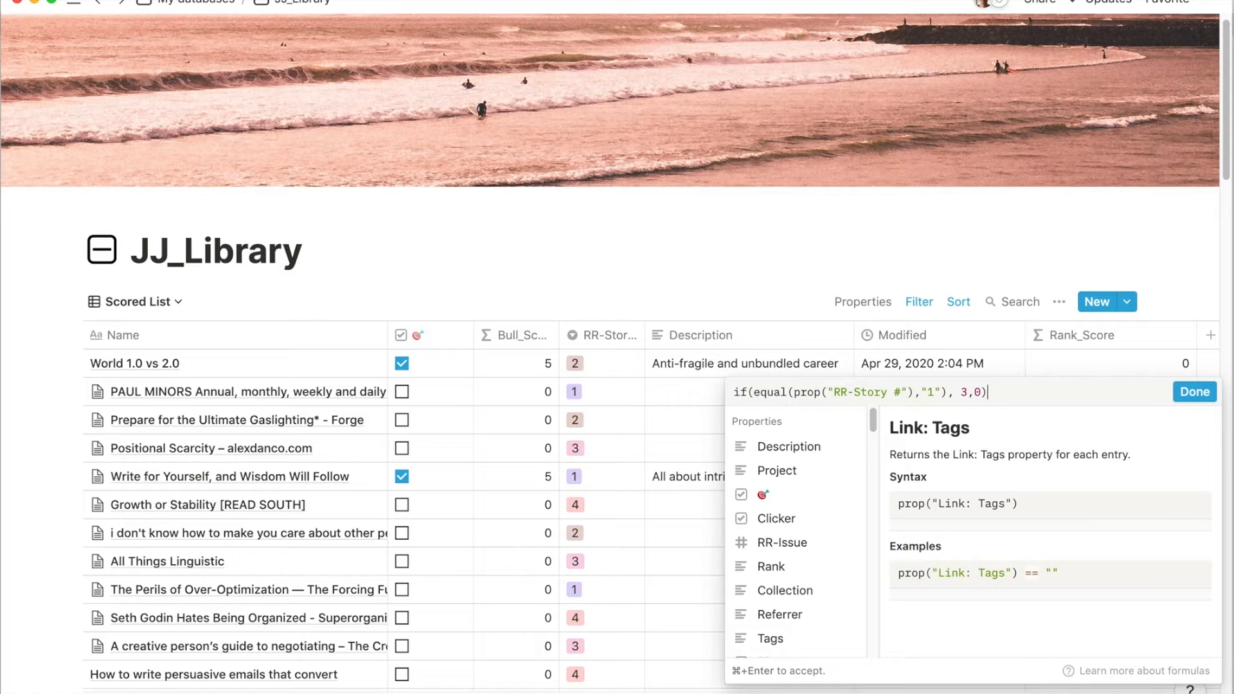
key(super+Return)
drag(1091, 333, 690, 339)
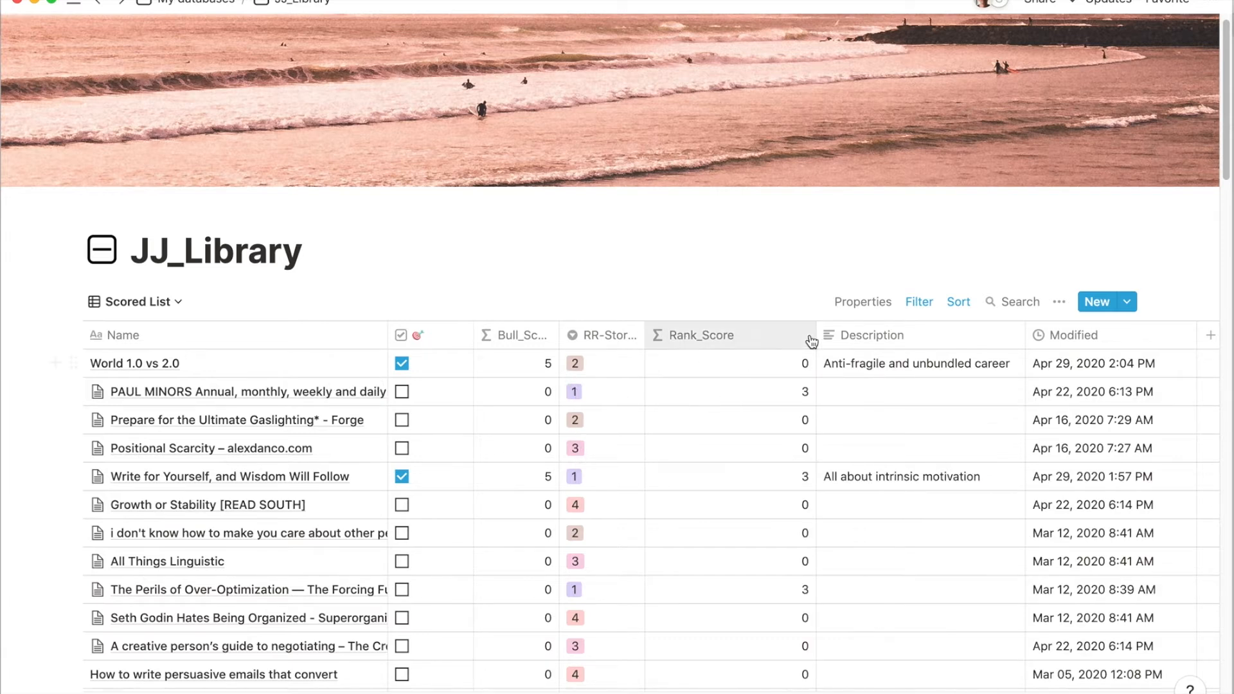
drag(815, 340, 730, 341)
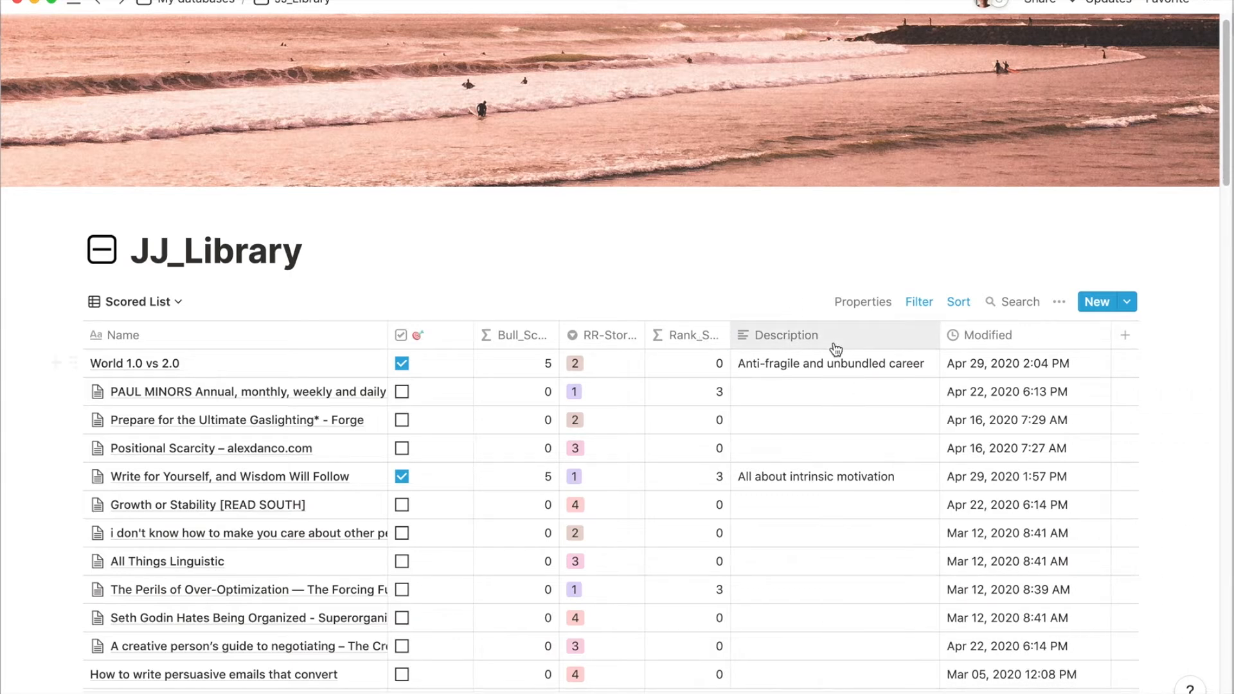
Add a new property named Descr_score with the Formula type.
click(1125, 335)
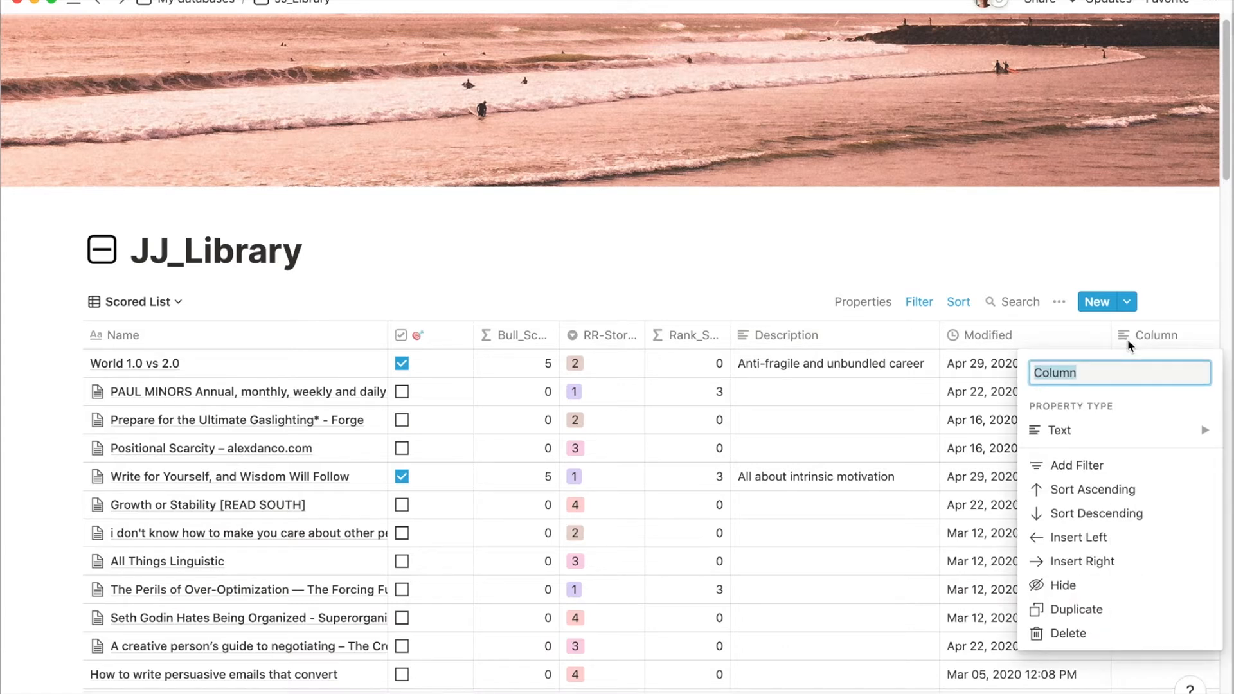
text(Dsc)
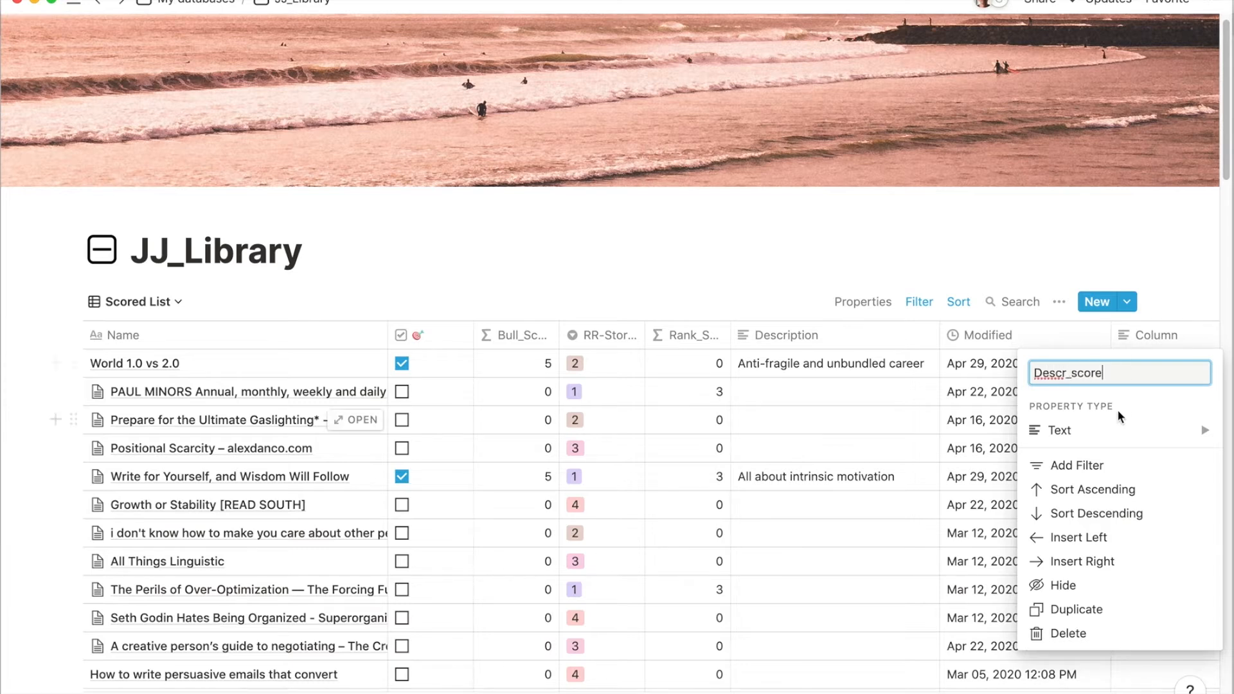
mouse_move(1118, 437)
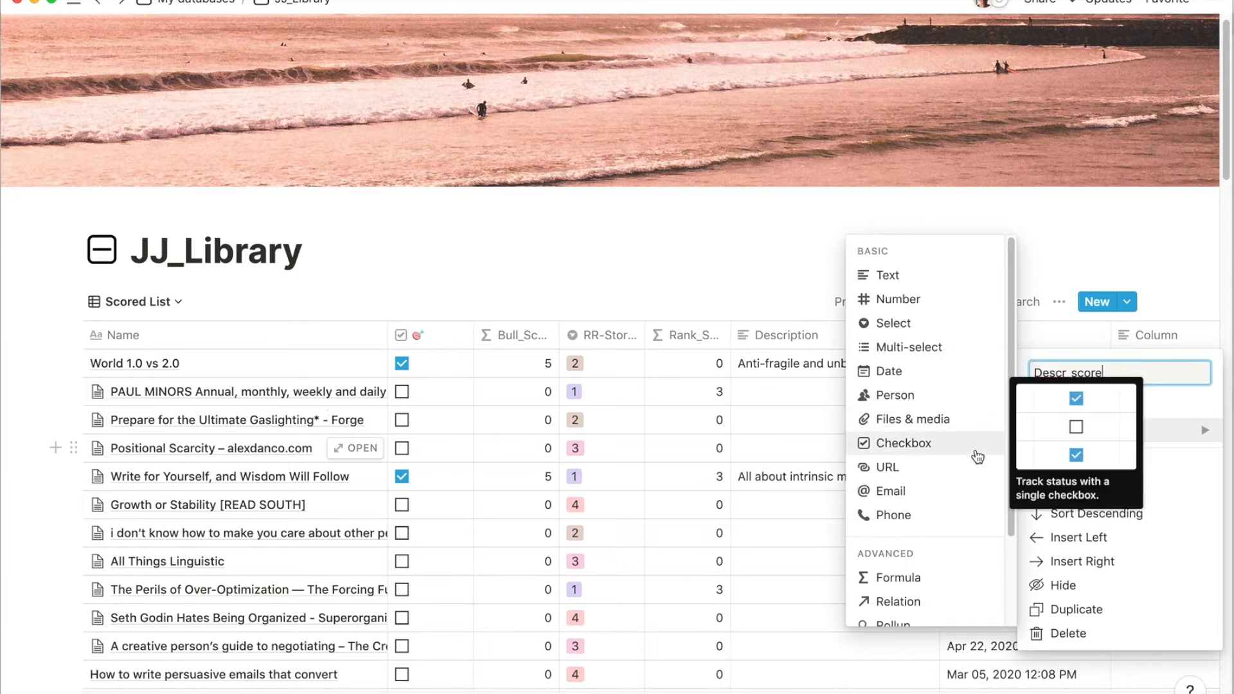
scroll(913, 502, down, 2)
click(957, 508)
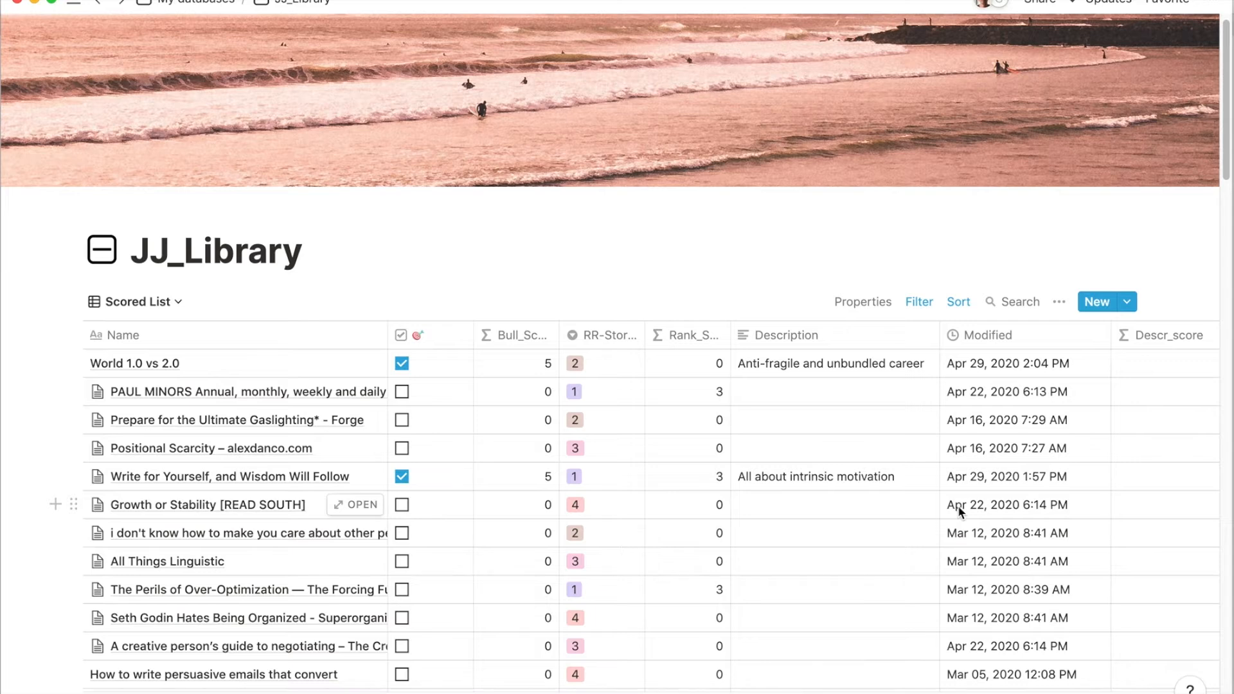
Begin the Descr_score formula with an if(empty( condition that tests the Description property.
scroll(1200, 386, right, 1)
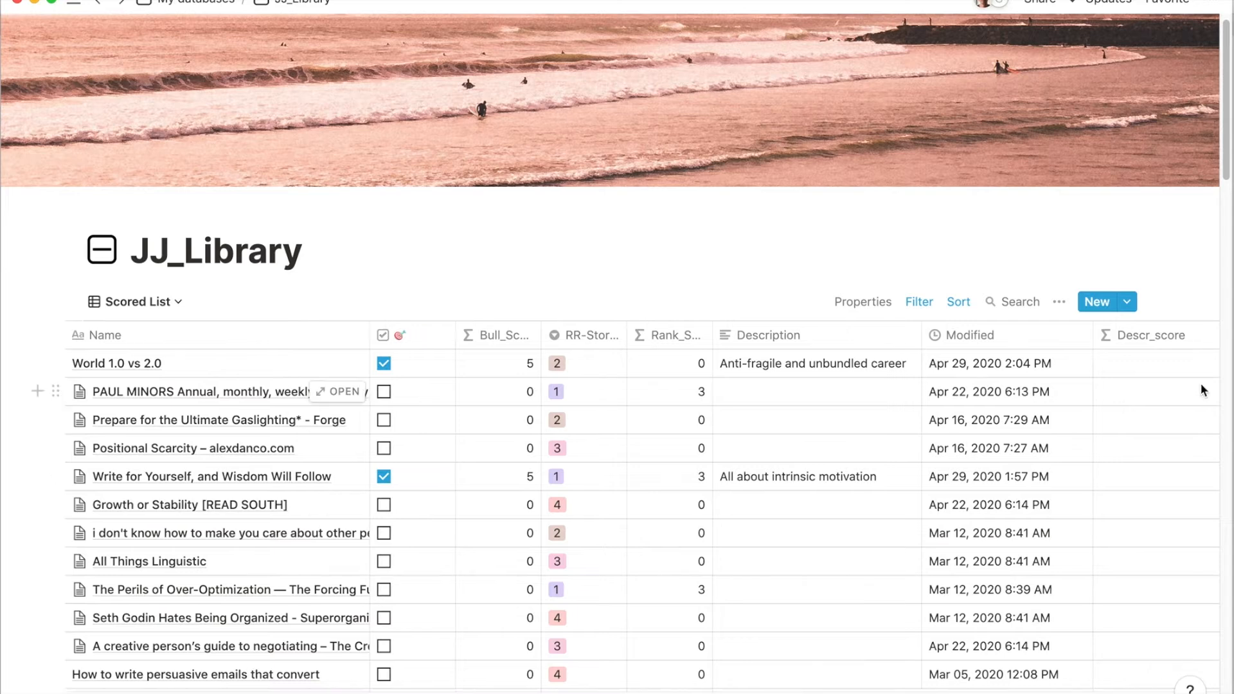
click(1142, 366)
text(if()
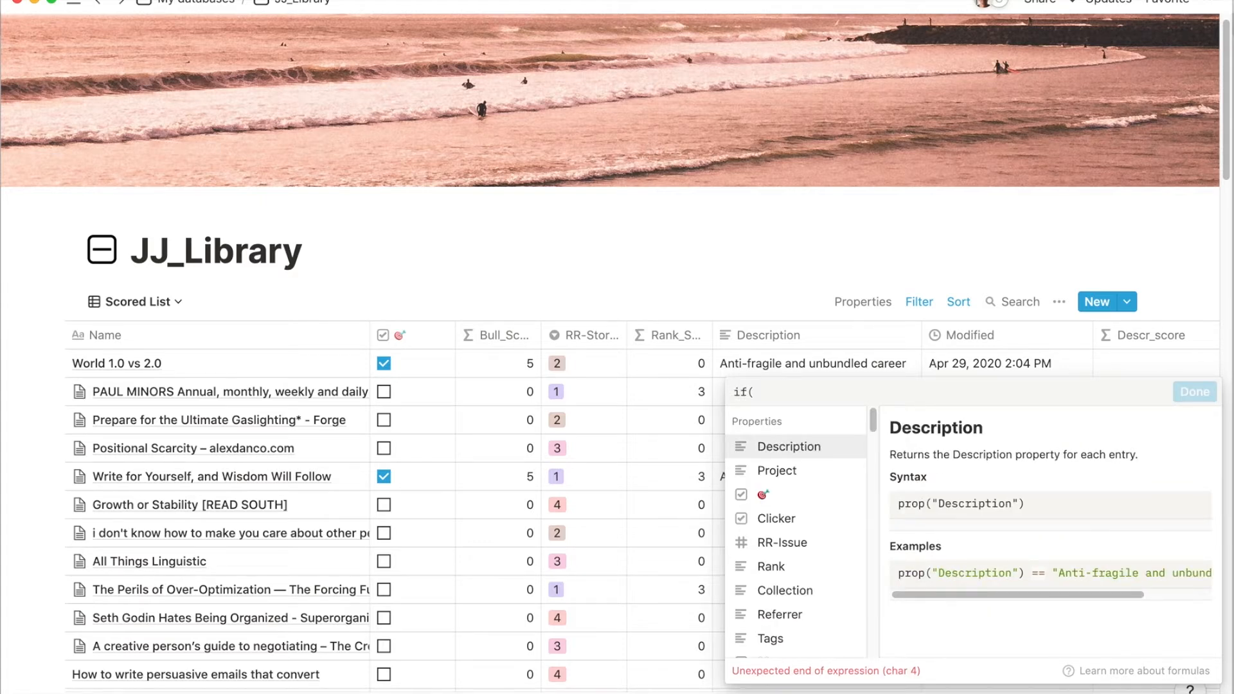
text(emptu)
key(BackSpace)
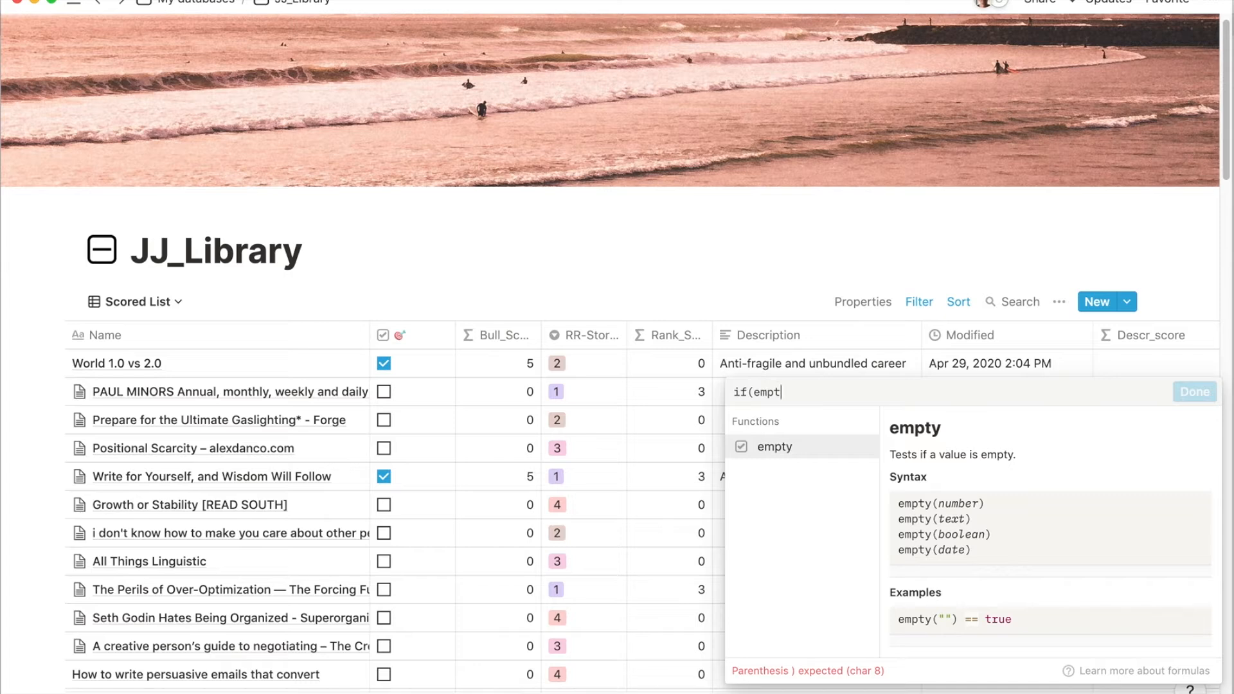
text(y()
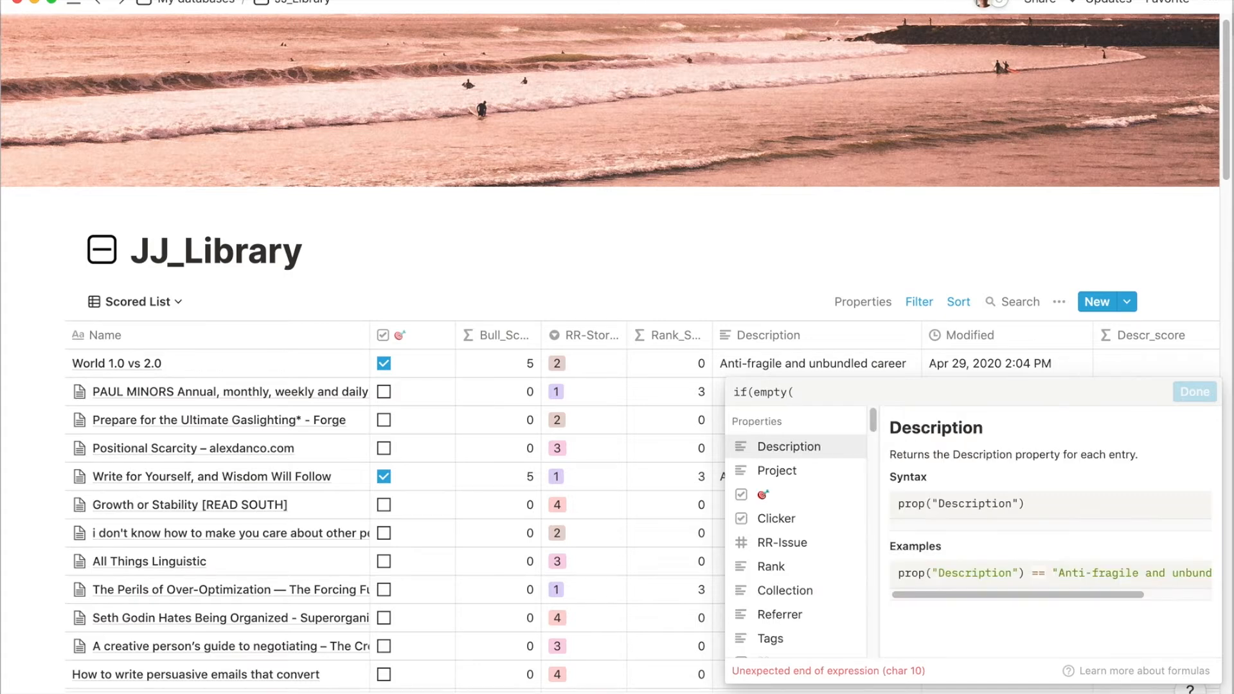
click(774, 453)
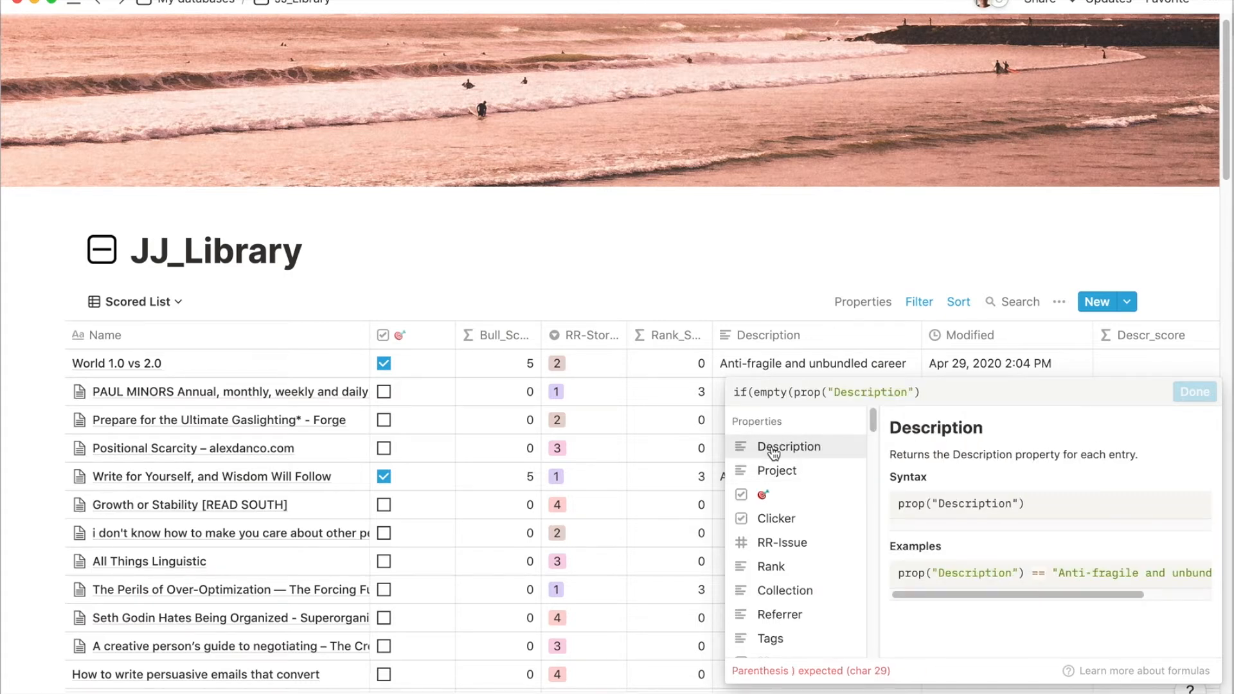
Complete the Descr_score formula as if(empty(prop("Description")),0,6).
text(),0,)
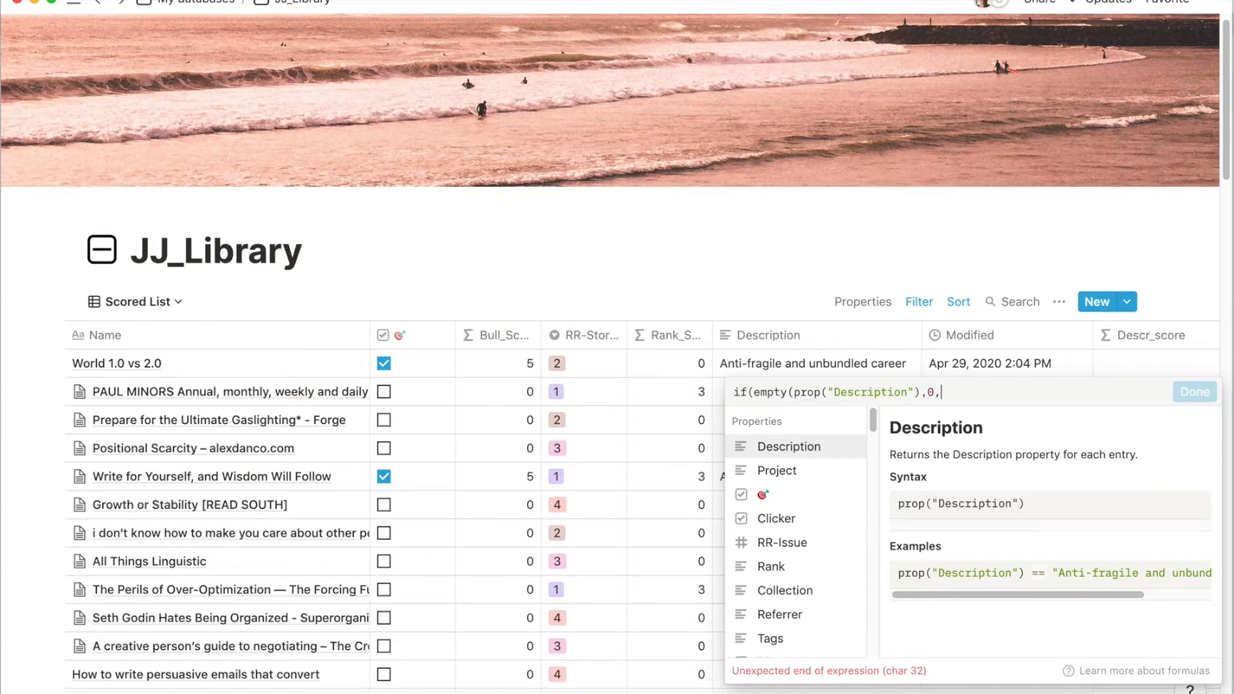
text(6)))
key(BackSpace)
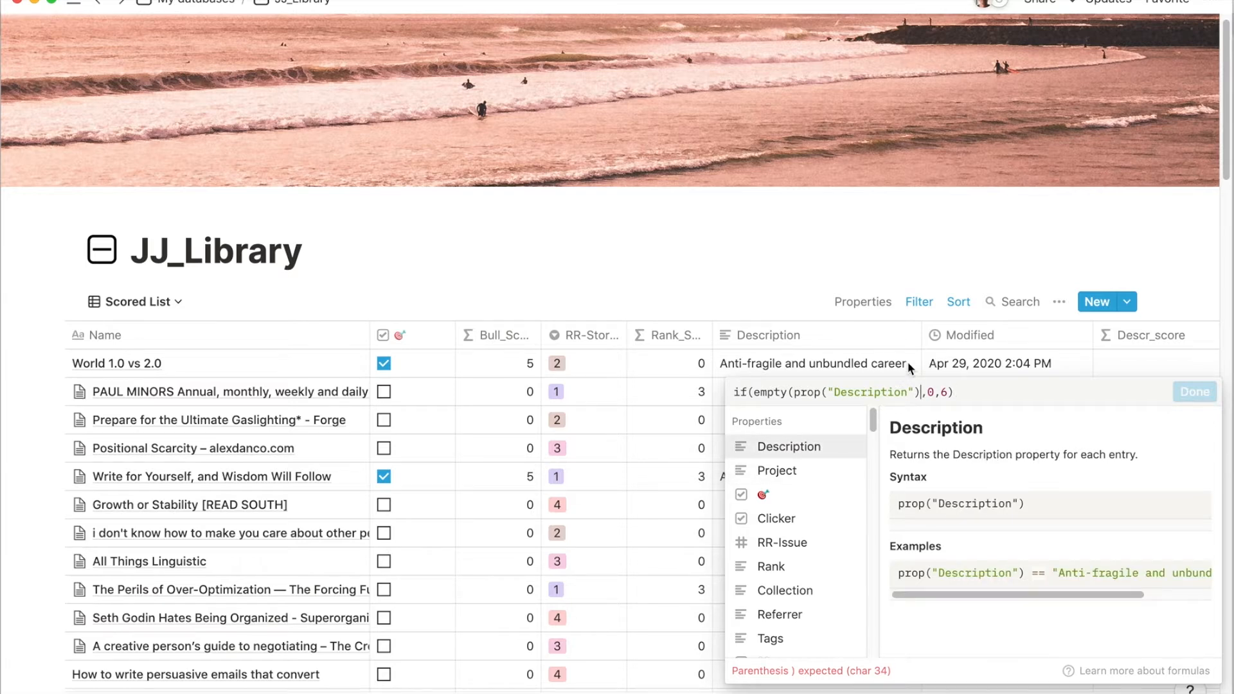
key(Left)
key(Left)
key(Left)
key(Left)
key(Left)
text())
key(super+Return)
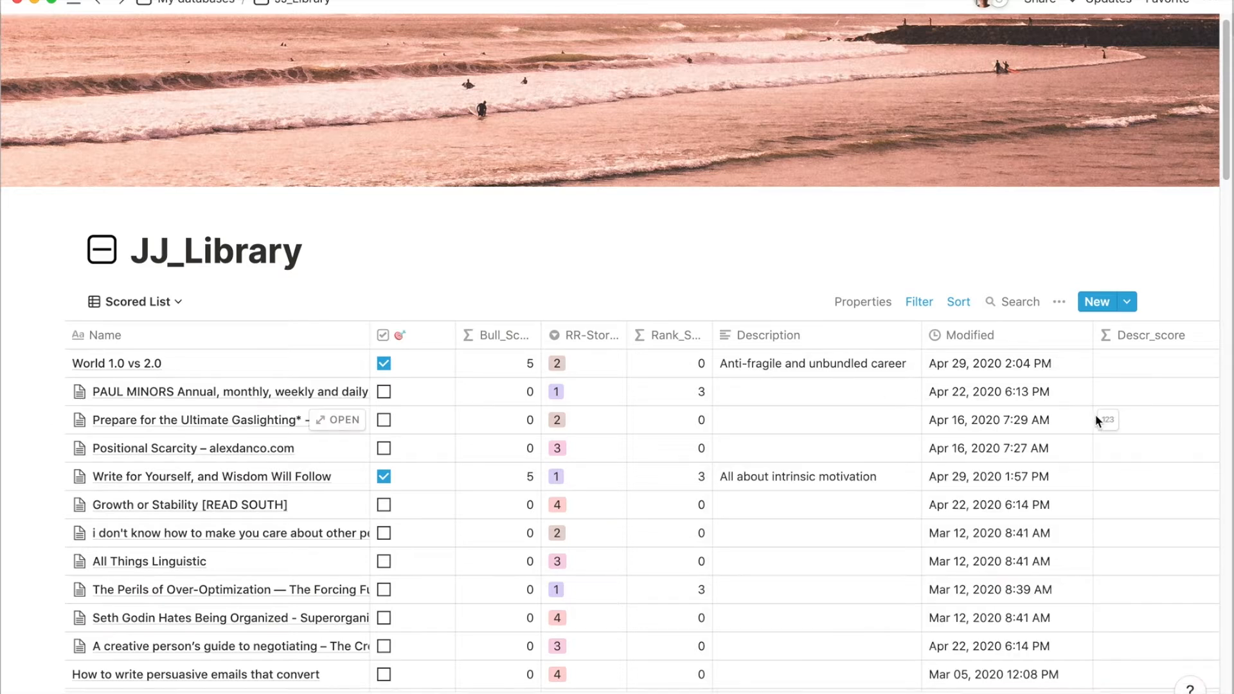
Move the Descr_score column directly after the Description column and narrow it.
scroll(1102, 418, right, 2)
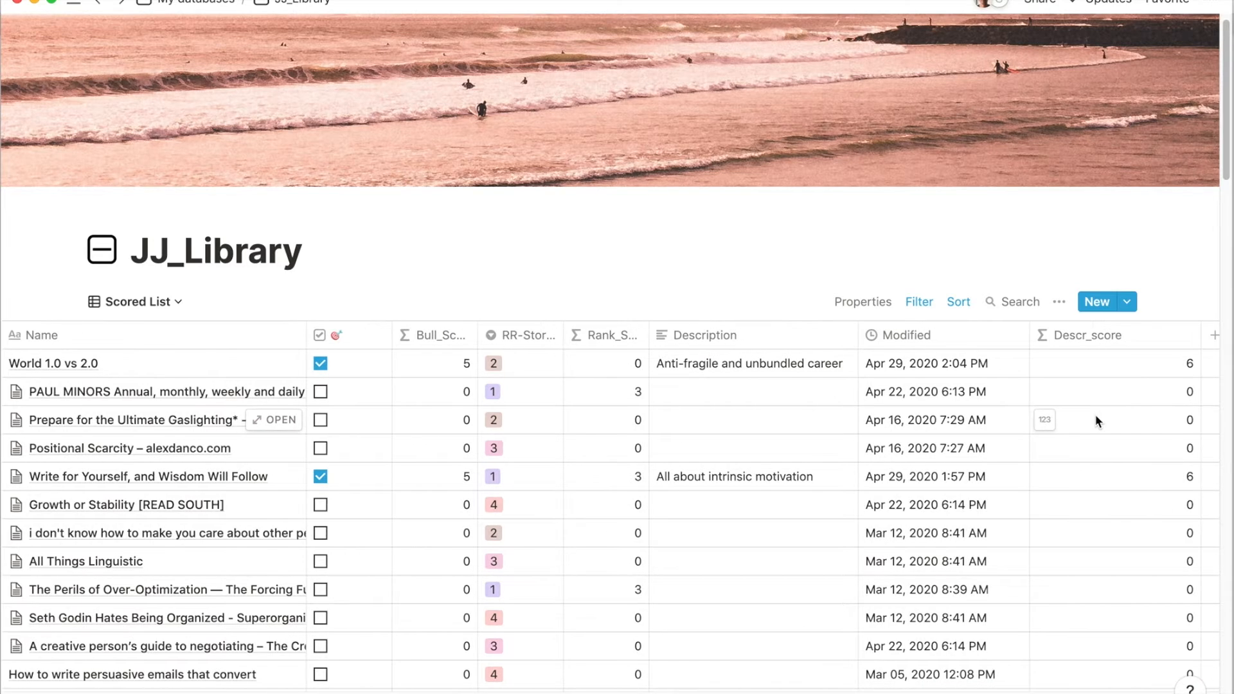
click(1079, 364)
key(super+Return)
drag(1080, 334, 864, 338)
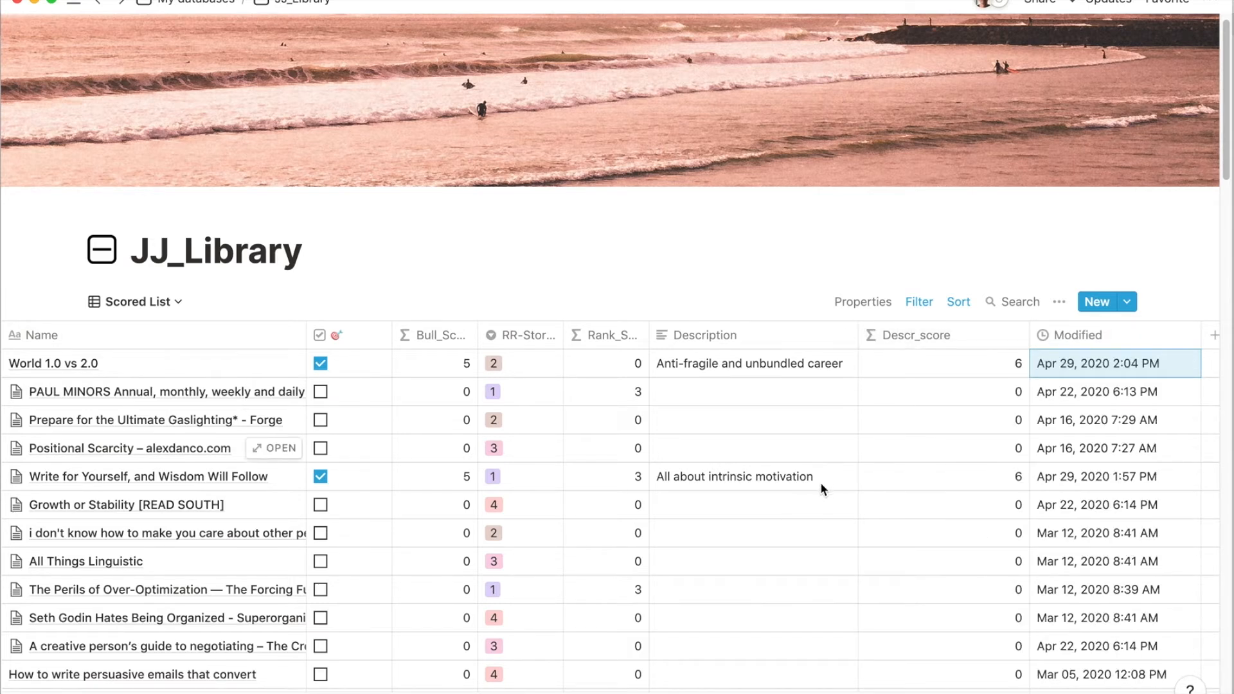
drag(1028, 334, 942, 344)
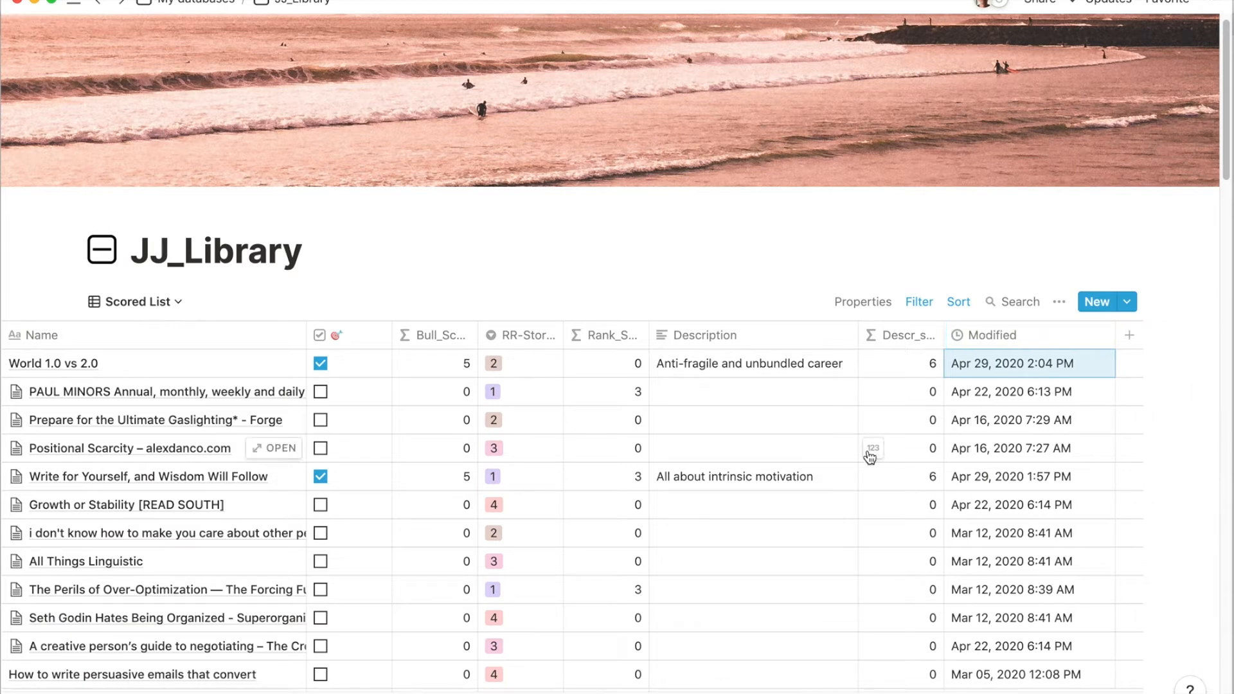
Add a new property named Total Score with the Formula type.
click(1129, 335)
text(Fprk)
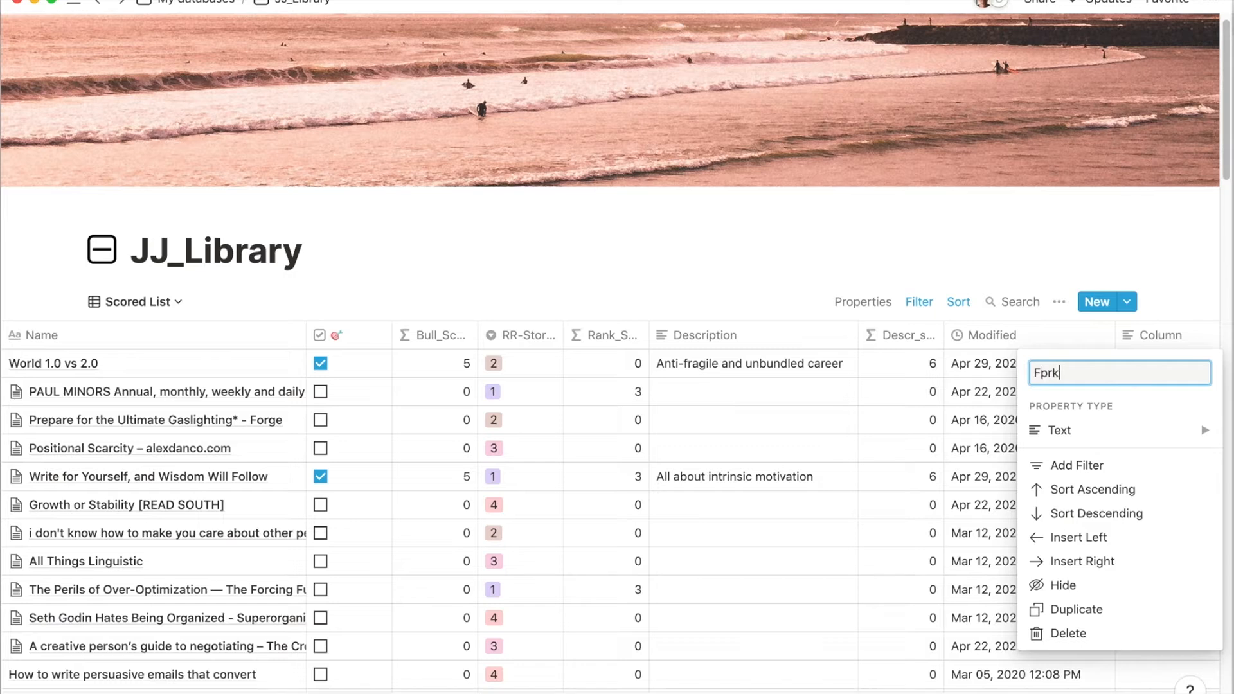
key(BackSpace)
text(Total Score)
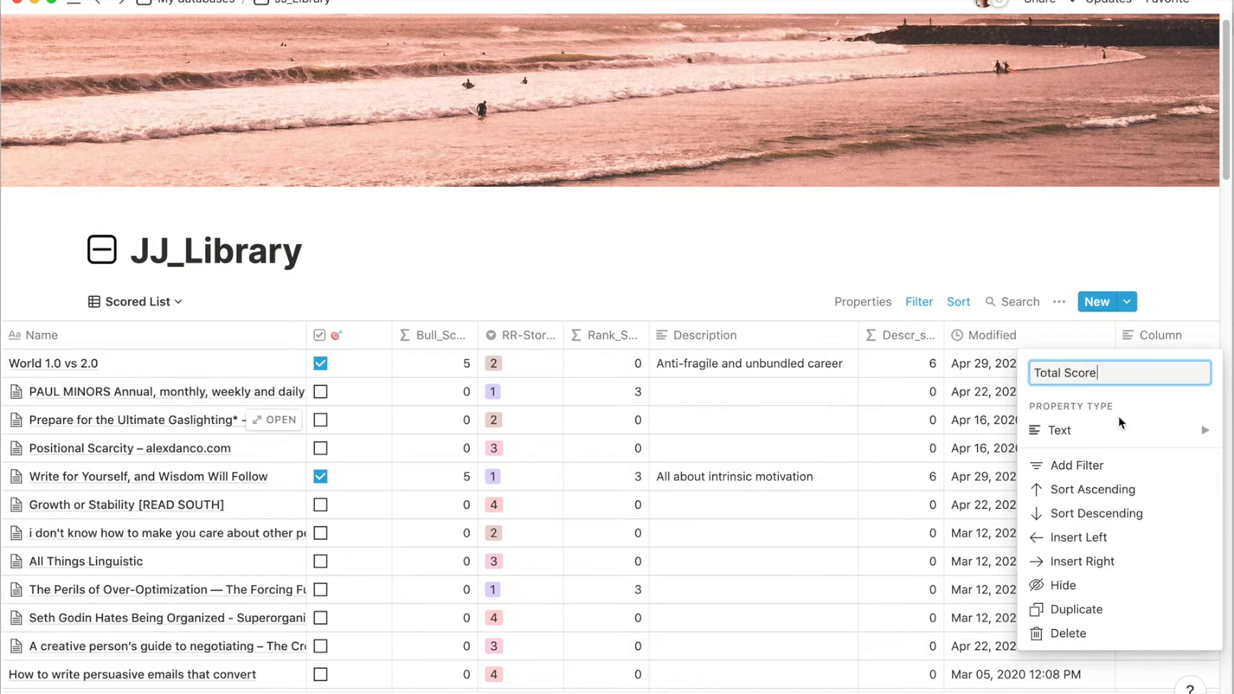
click(1059, 430)
click(897, 577)
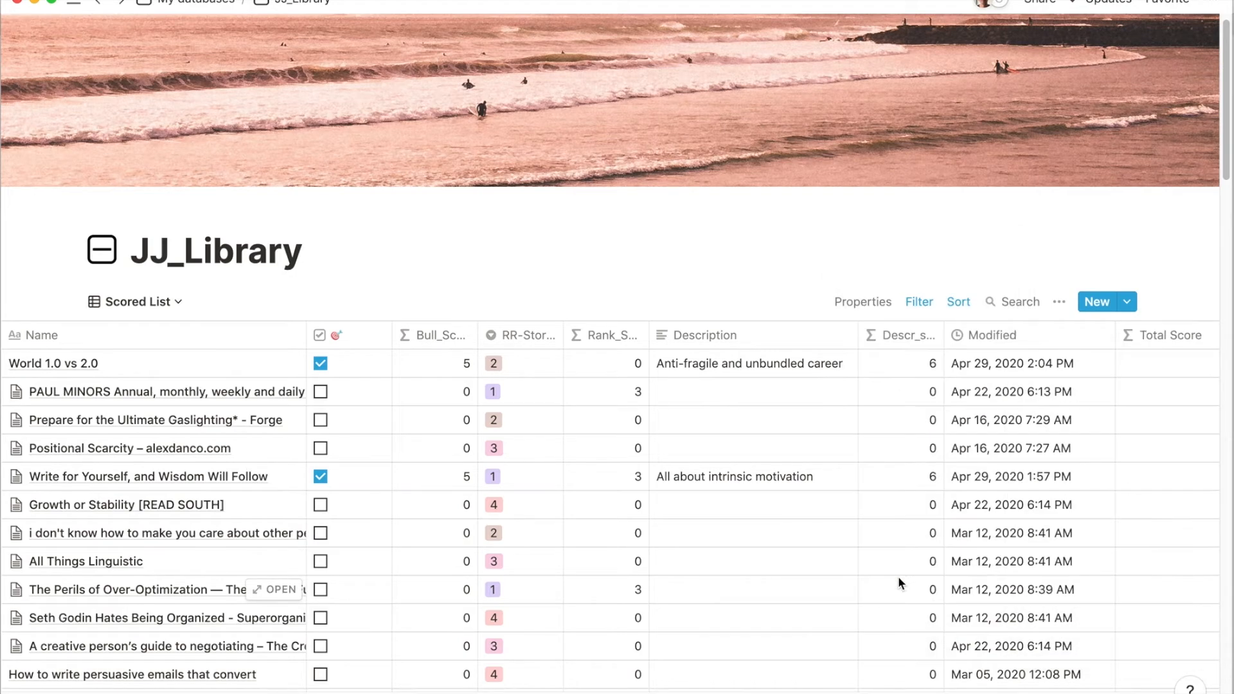
Set the Total Score formula to prop("Bull_Score")+prop("Rank_Score")+prop("Descr_score").
click(1170, 363)
scroll(747, 483, down, 20)
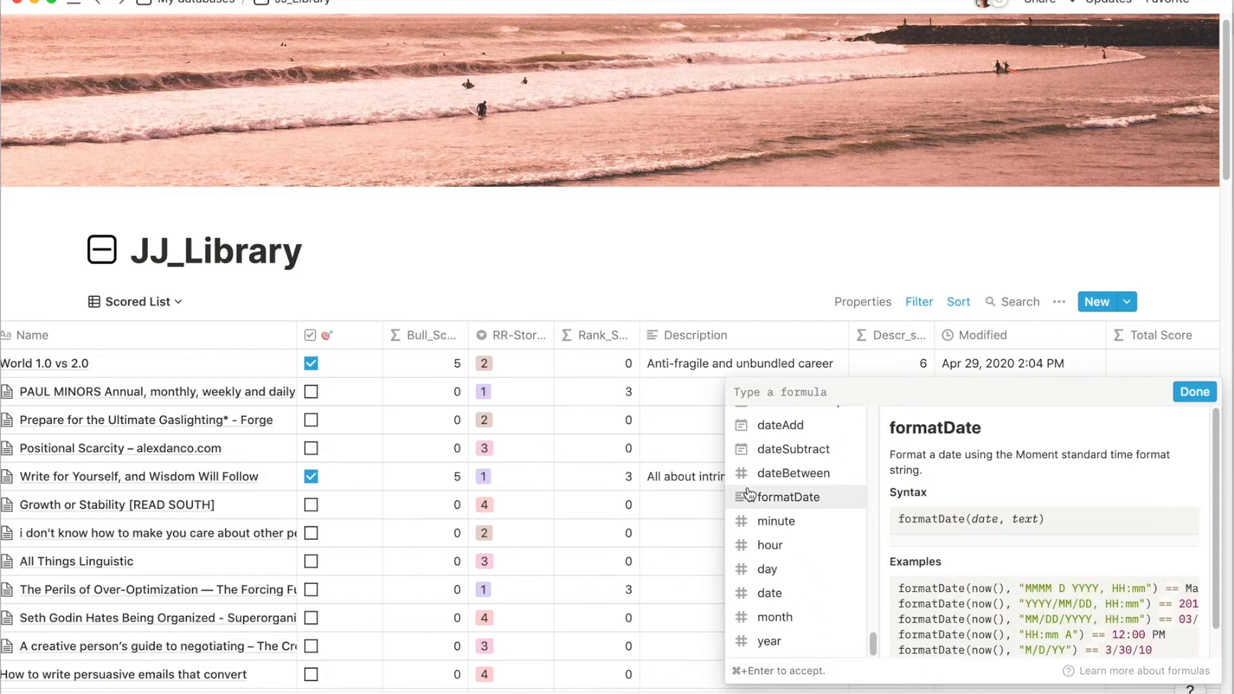
scroll(748, 494, up, 15)
scroll(749, 493, up, 10)
scroll(749, 494, up, 15)
scroll(775, 519, down, 12)
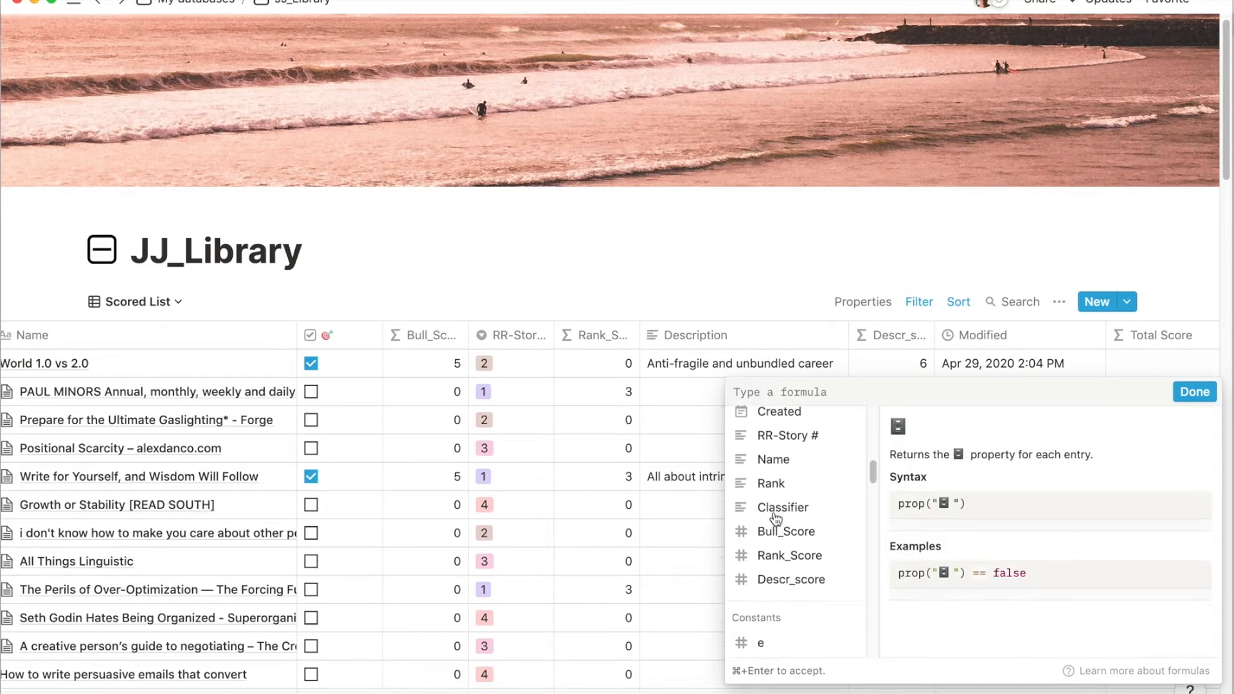
scroll(777, 520, down, 1)
click(787, 521)
text(+)
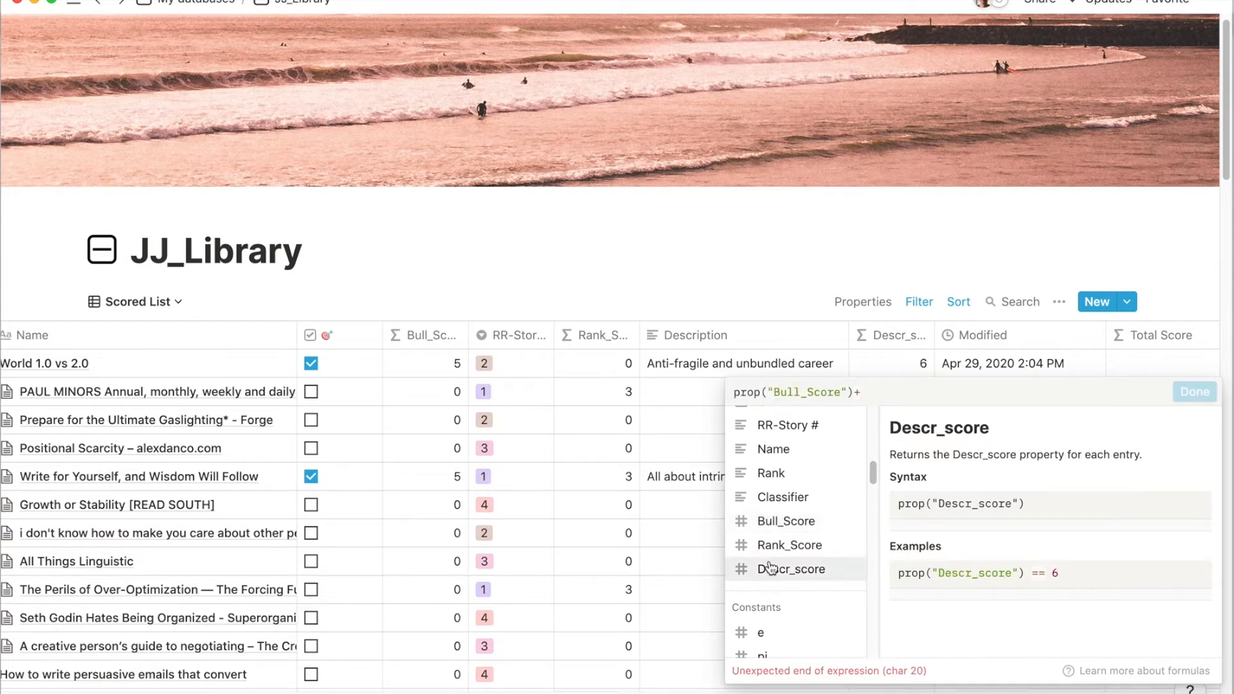
click(774, 546)
text(+)
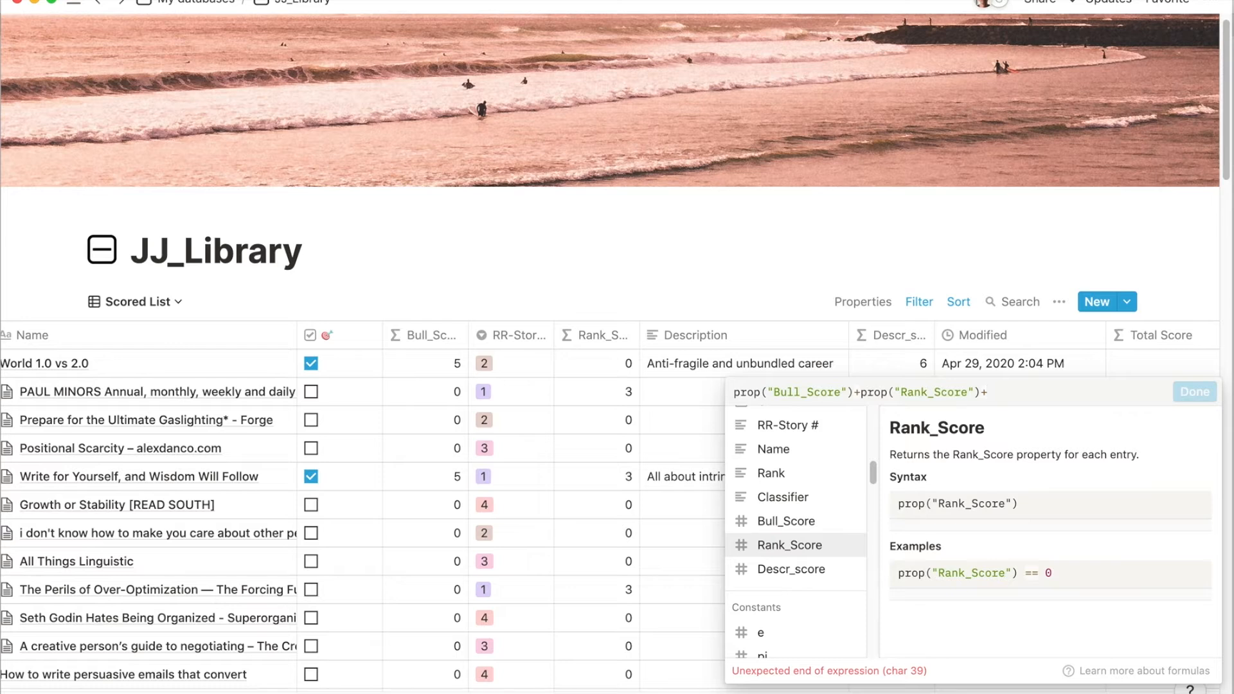
click(781, 569)
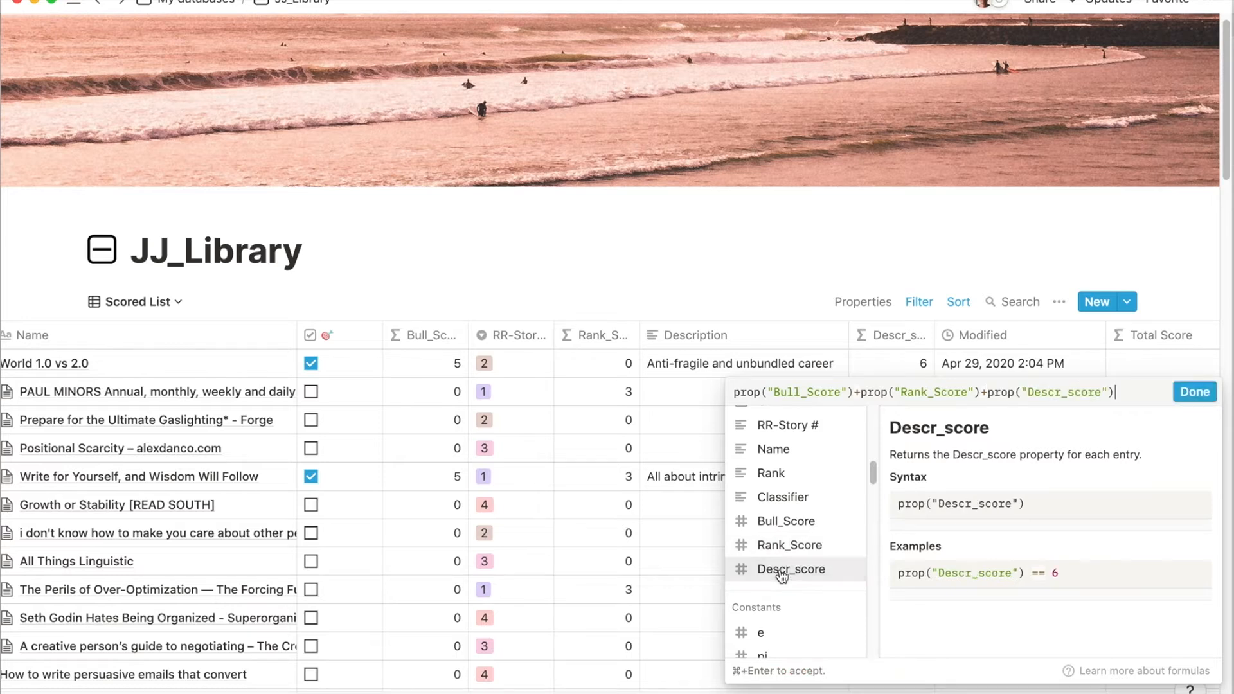
click(1194, 391)
Move the Total Score column directly after the Name column.
scroll(1136, 420, right, 3)
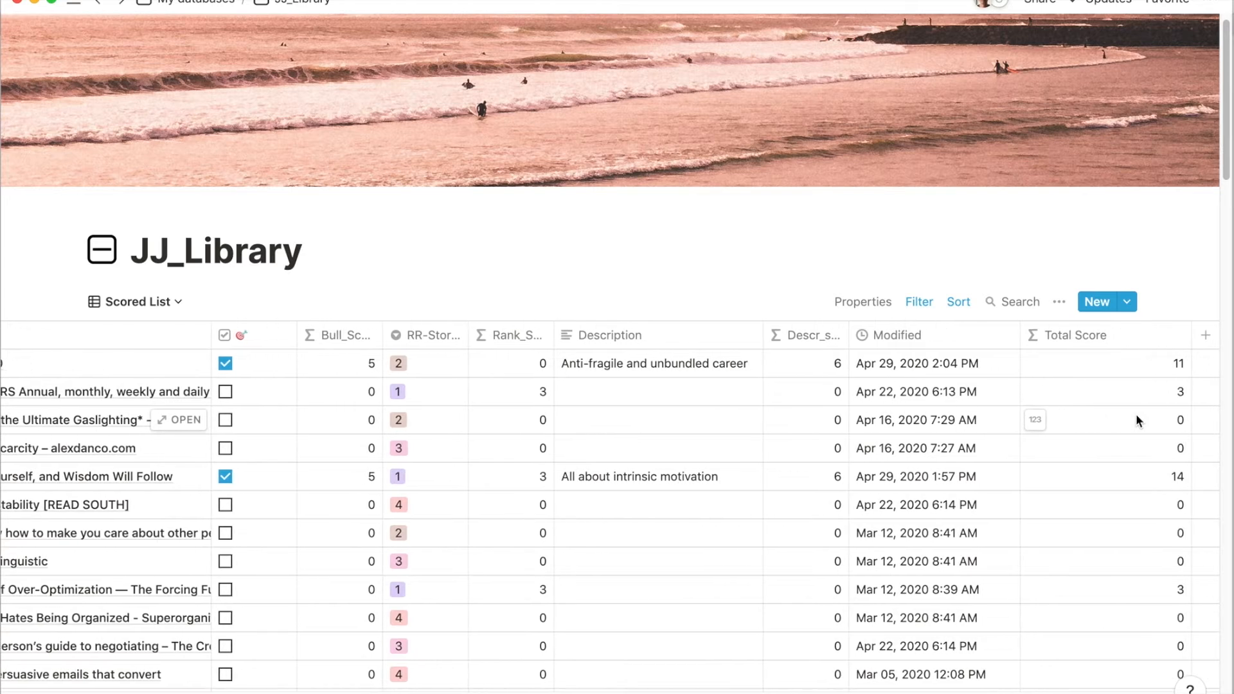
drag(1121, 337, 287, 334)
scroll(358, 395, left, 5)
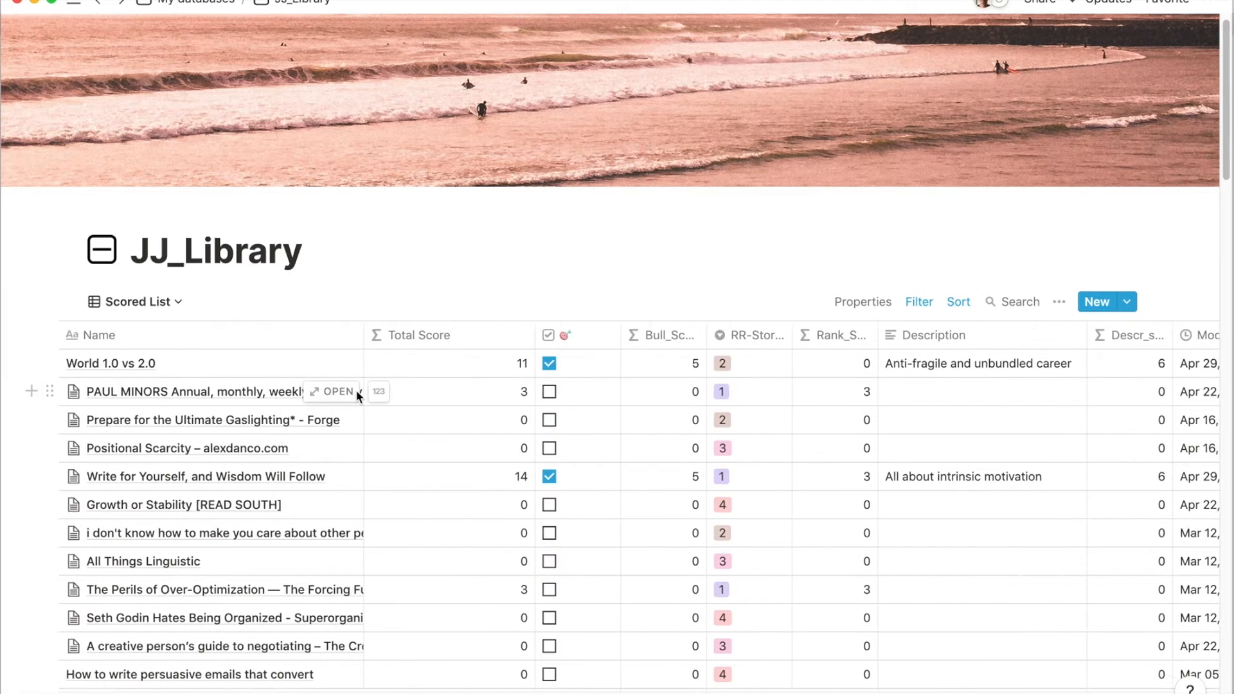
scroll(357, 395, left, 1)
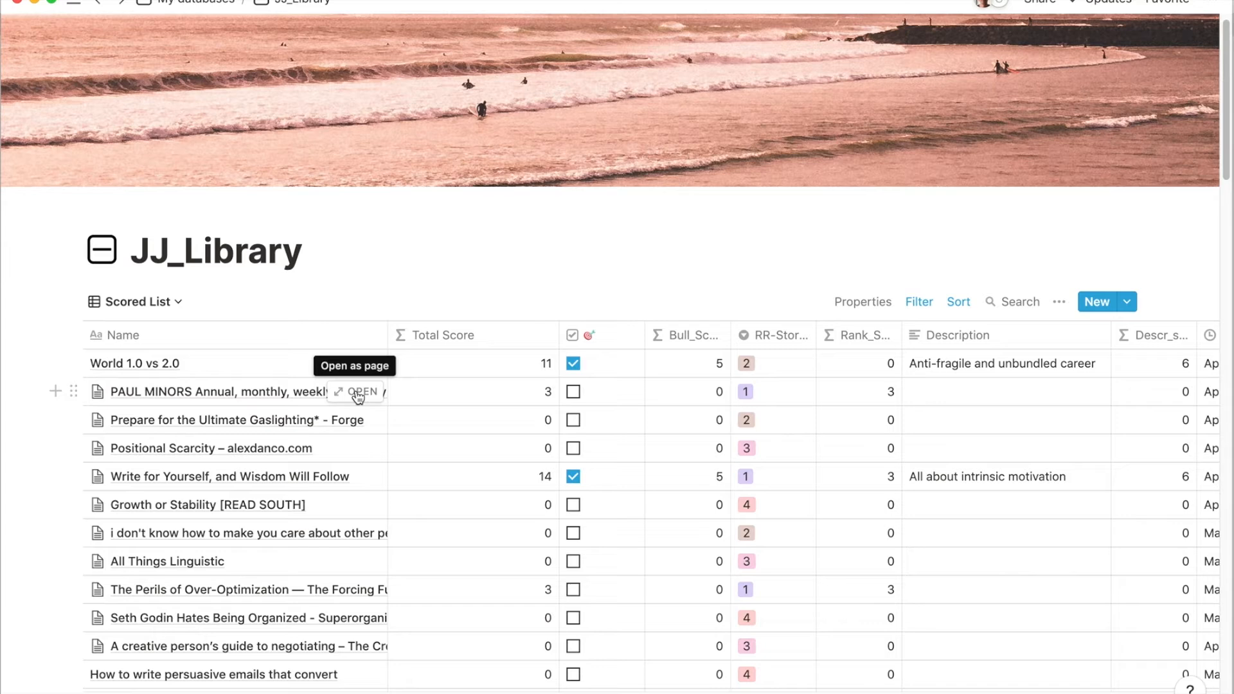
Change the Scored List view's existing sort rule to order entries by Total Score, descending.
click(1055, 302)
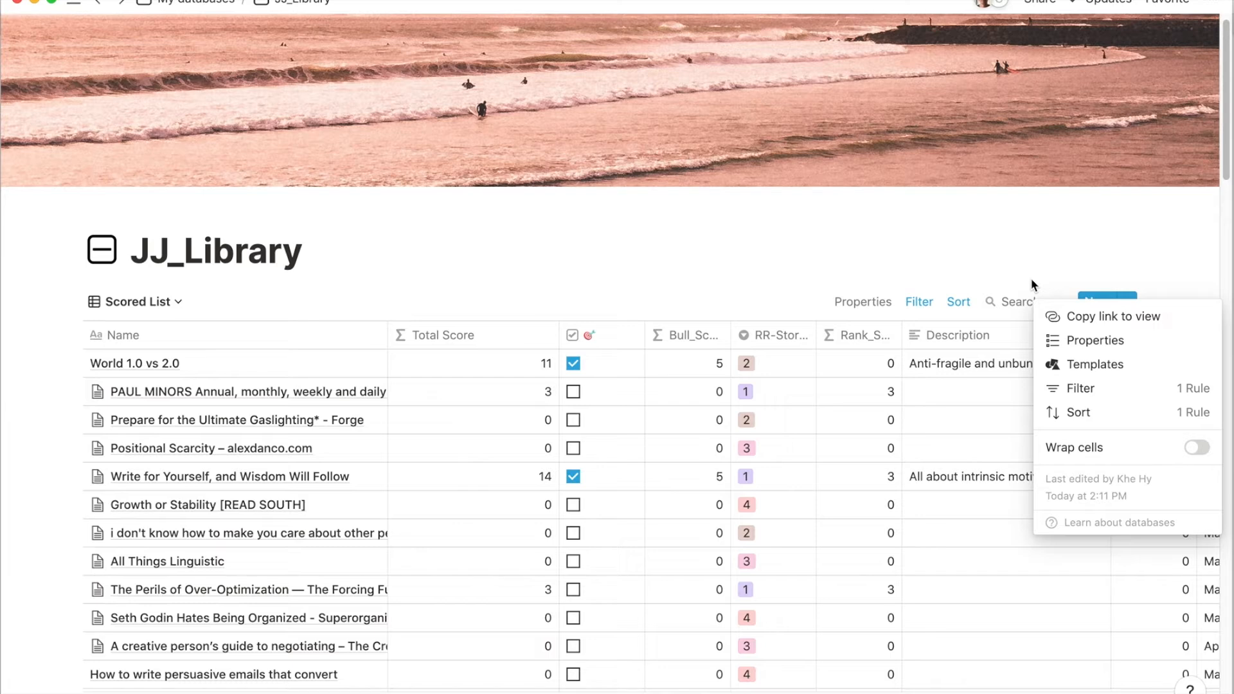
click(1030, 277)
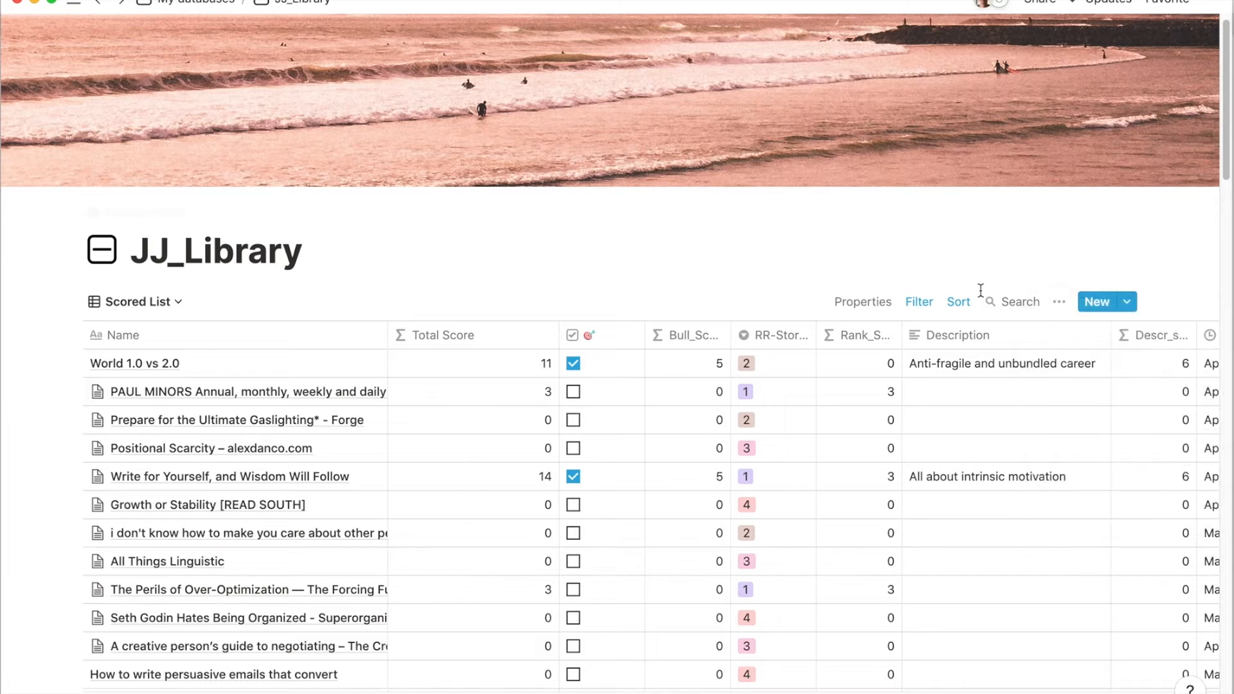
click(945, 302)
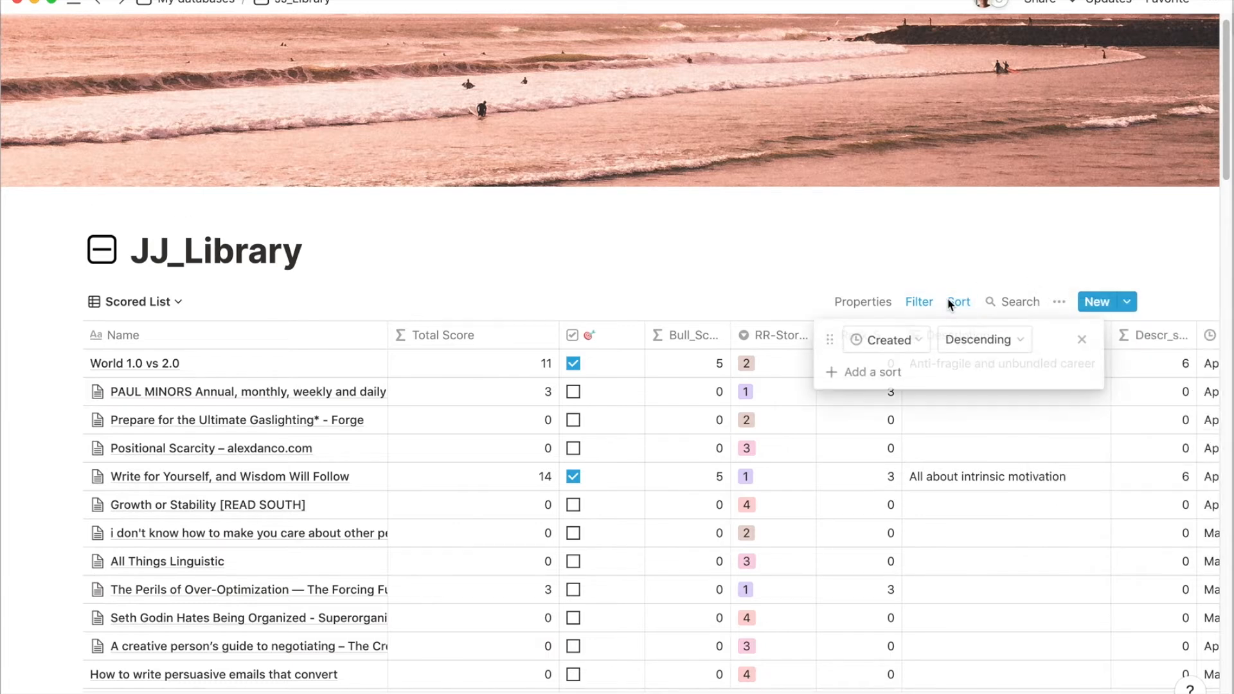
click(953, 346)
click(938, 342)
click(898, 348)
scroll(898, 350, down, 3)
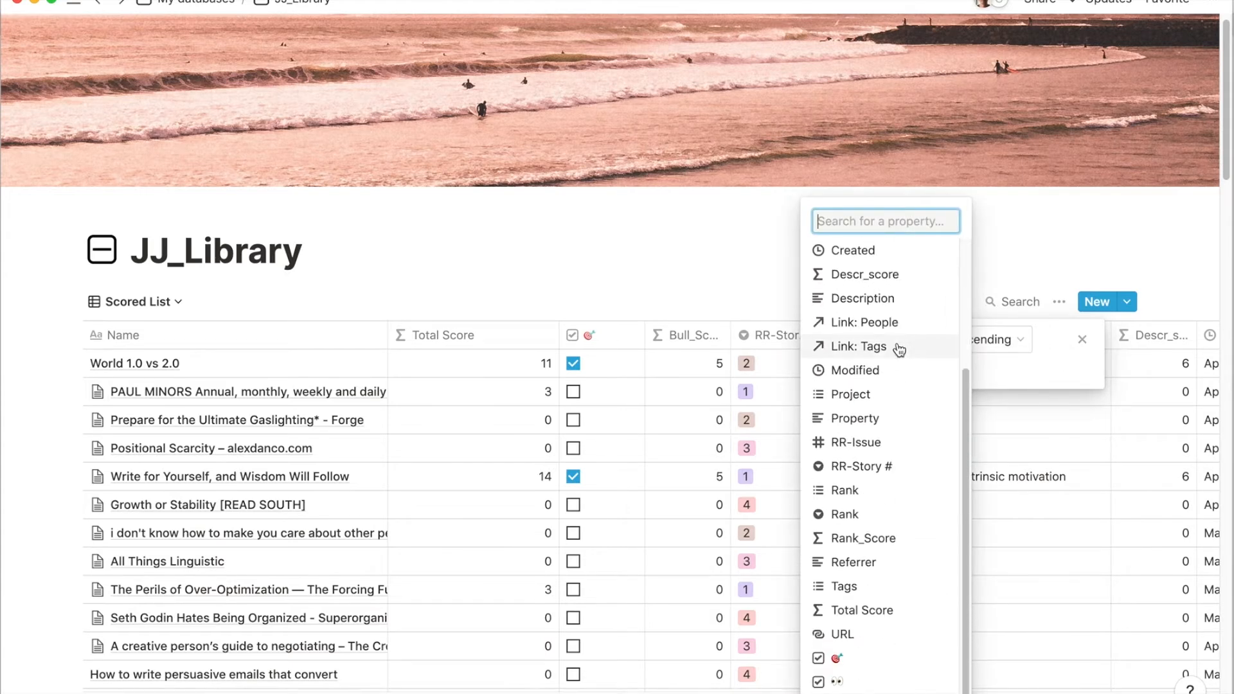
click(886, 614)
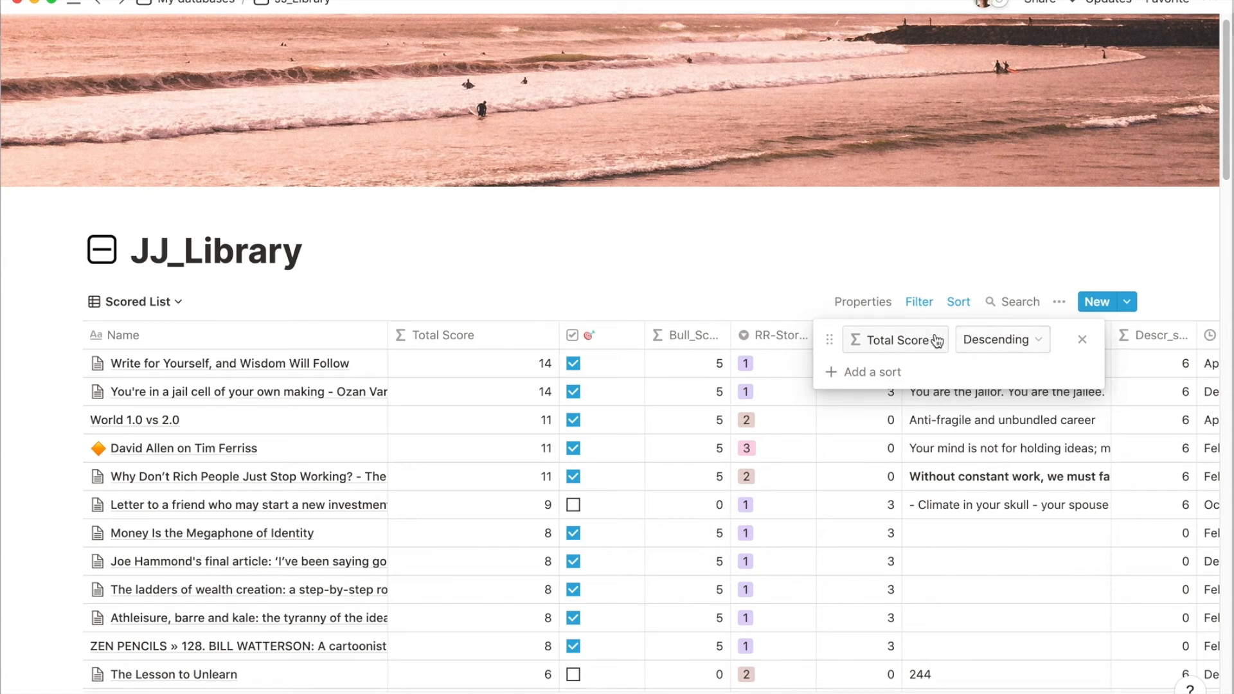
click(650, 262)
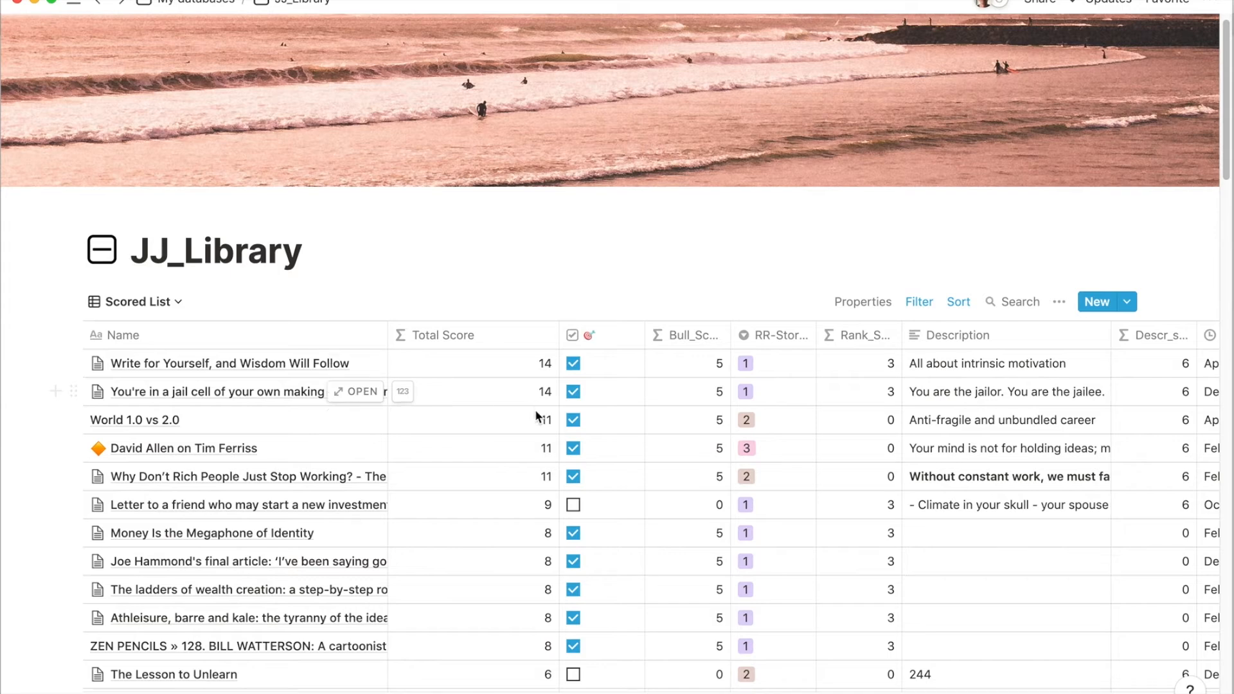
Examine how the entries rank by Total Score, including the page of the 'Woman asks Twitter' article.
scroll(538, 475, down, 3)
scroll(538, 475, down, 3)
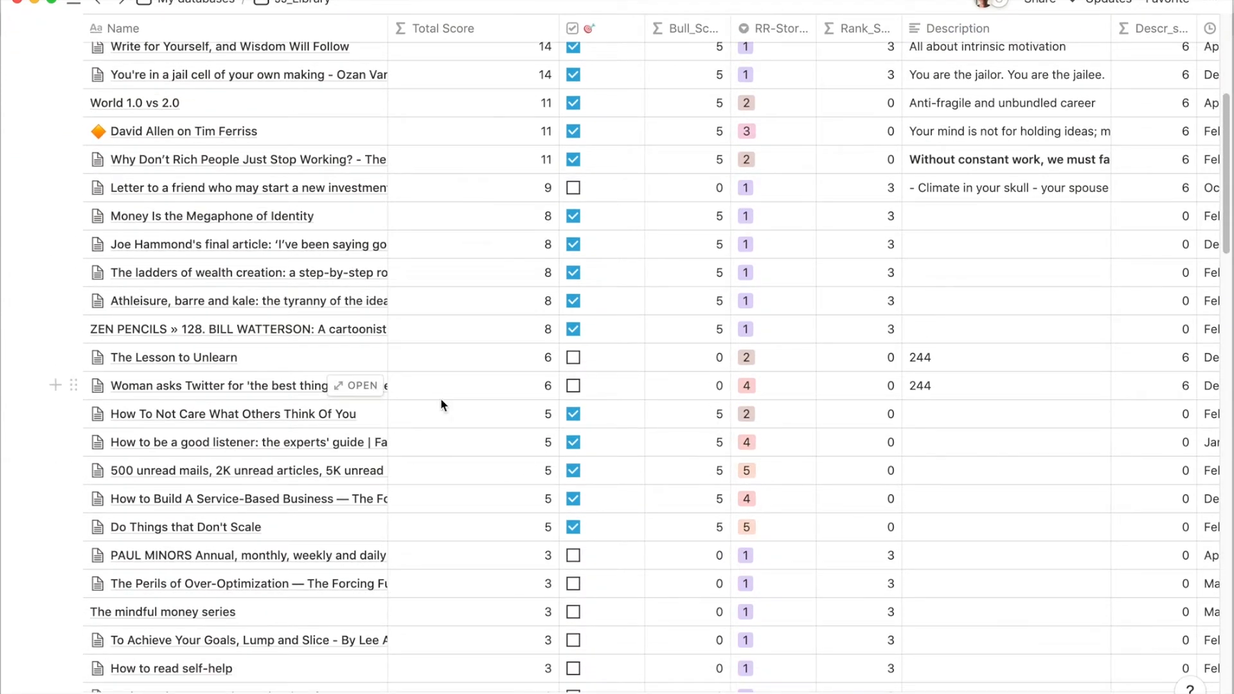
click(356, 392)
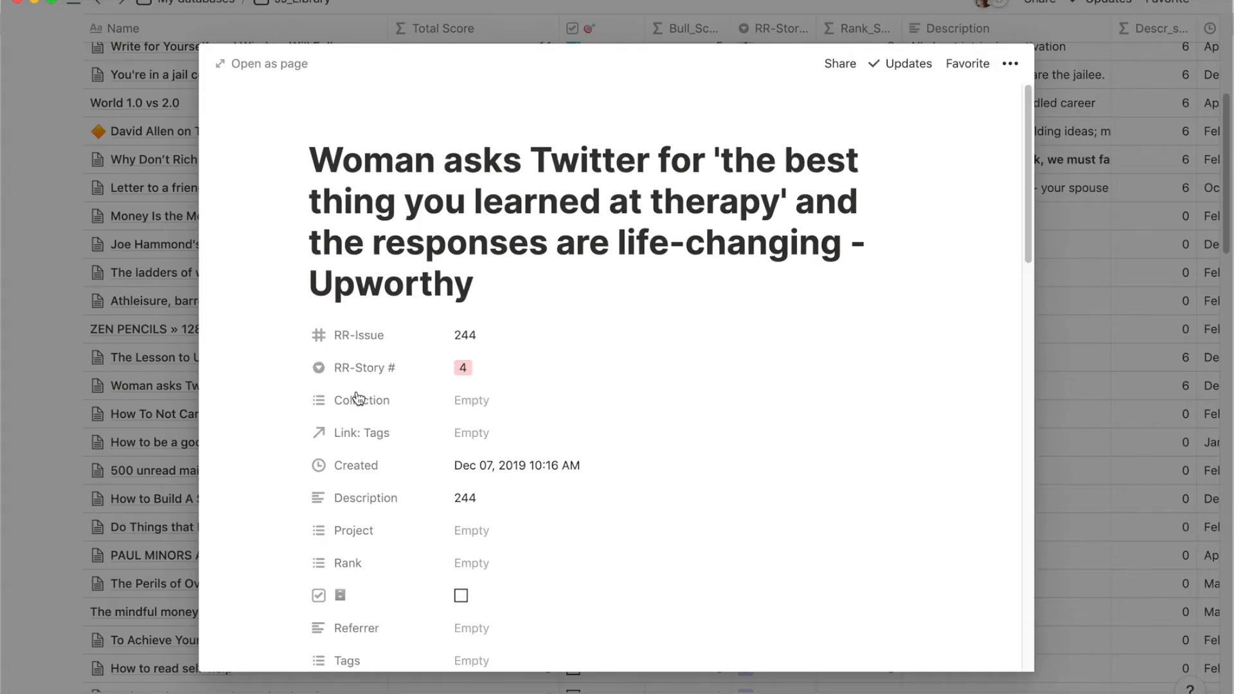
key(Escape)
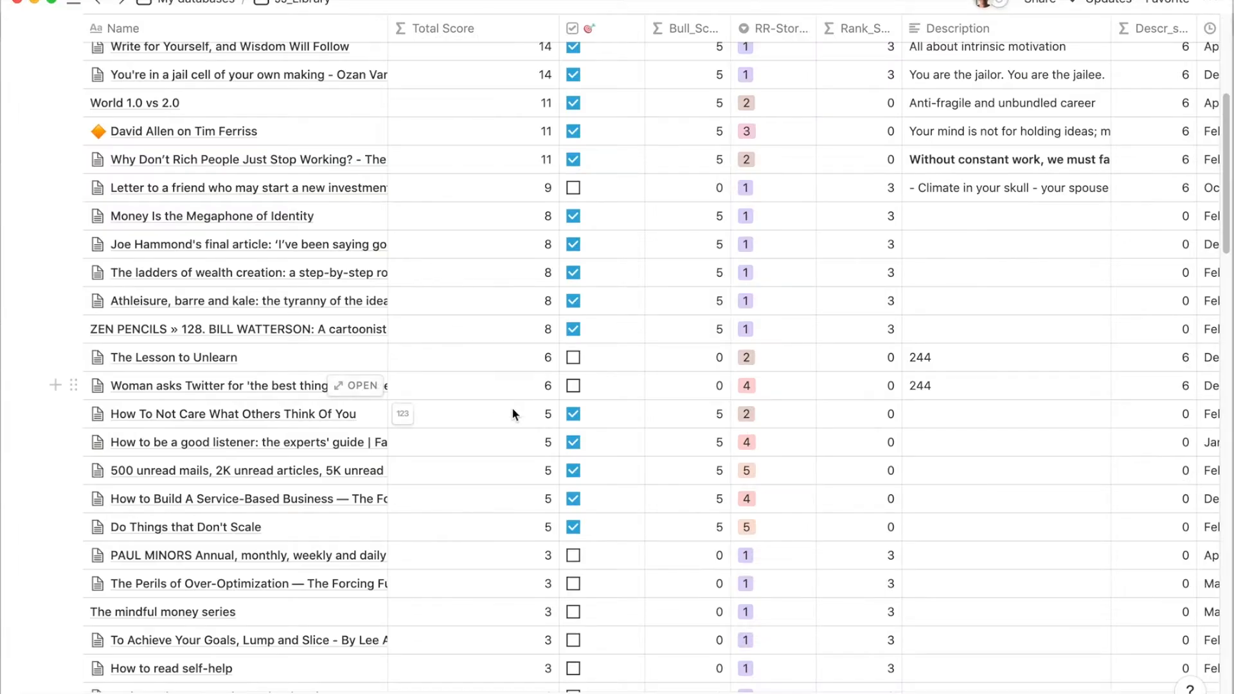
scroll(530, 407, up, 1)
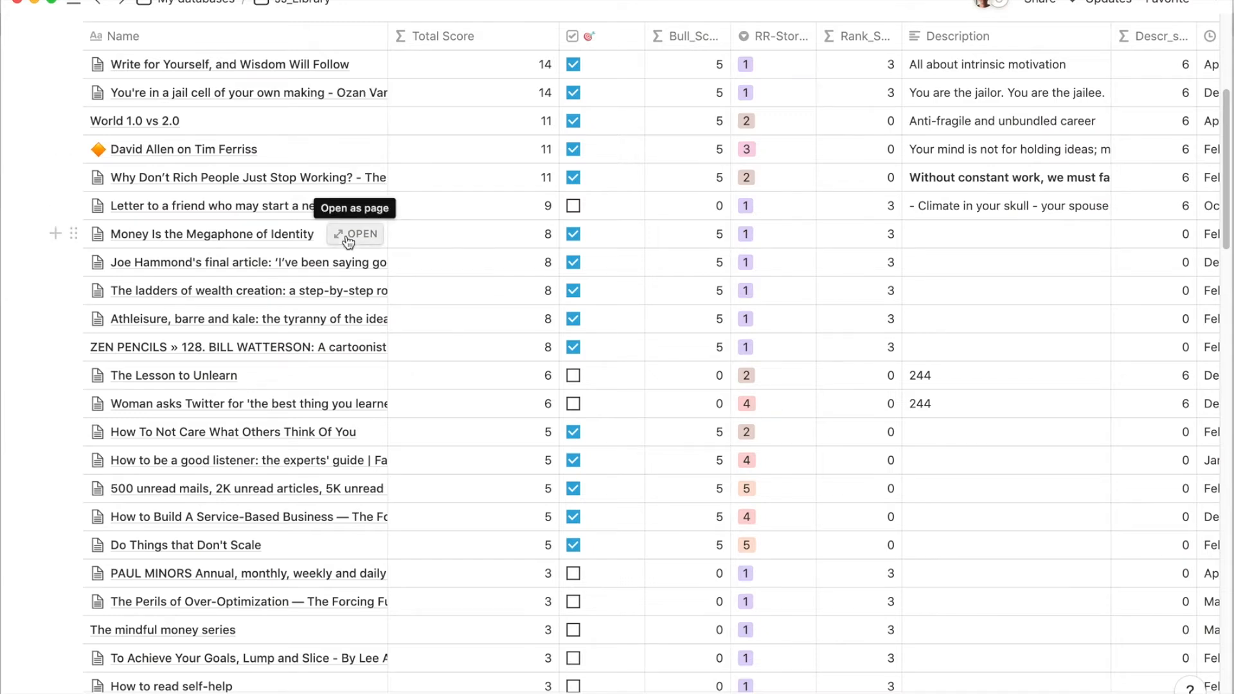
scroll(347, 238, down, 1)
scroll(347, 241, down, 10)
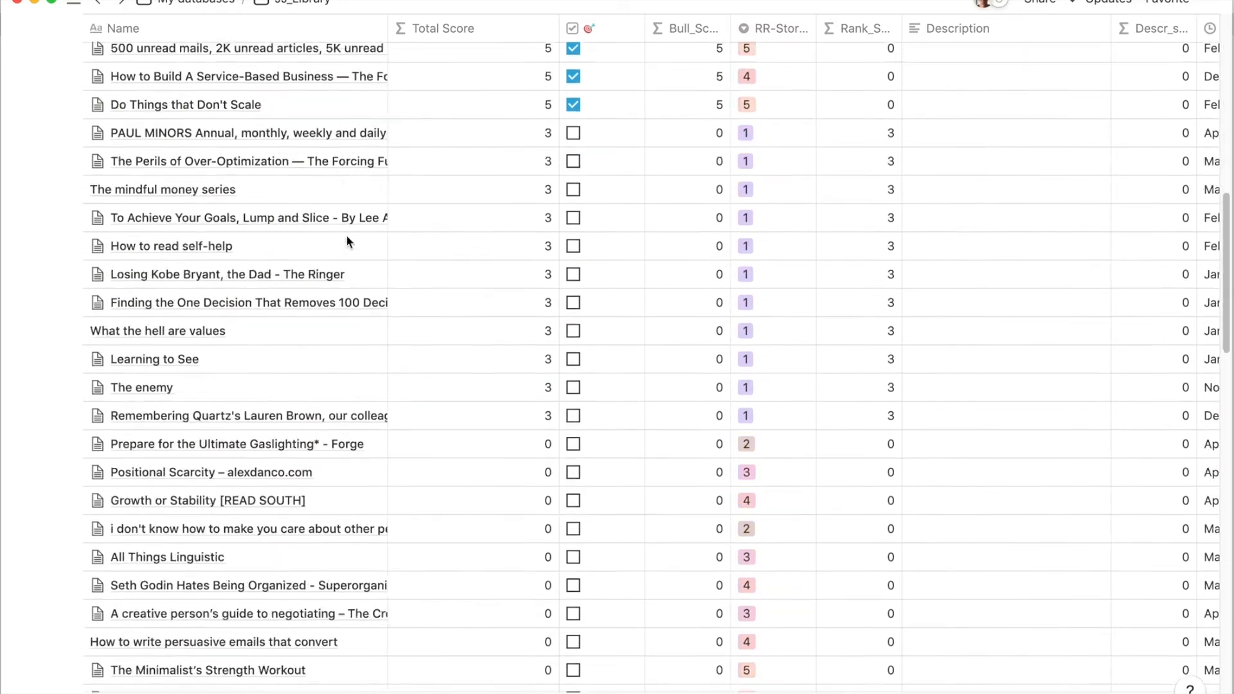
scroll(347, 239, up, 1)
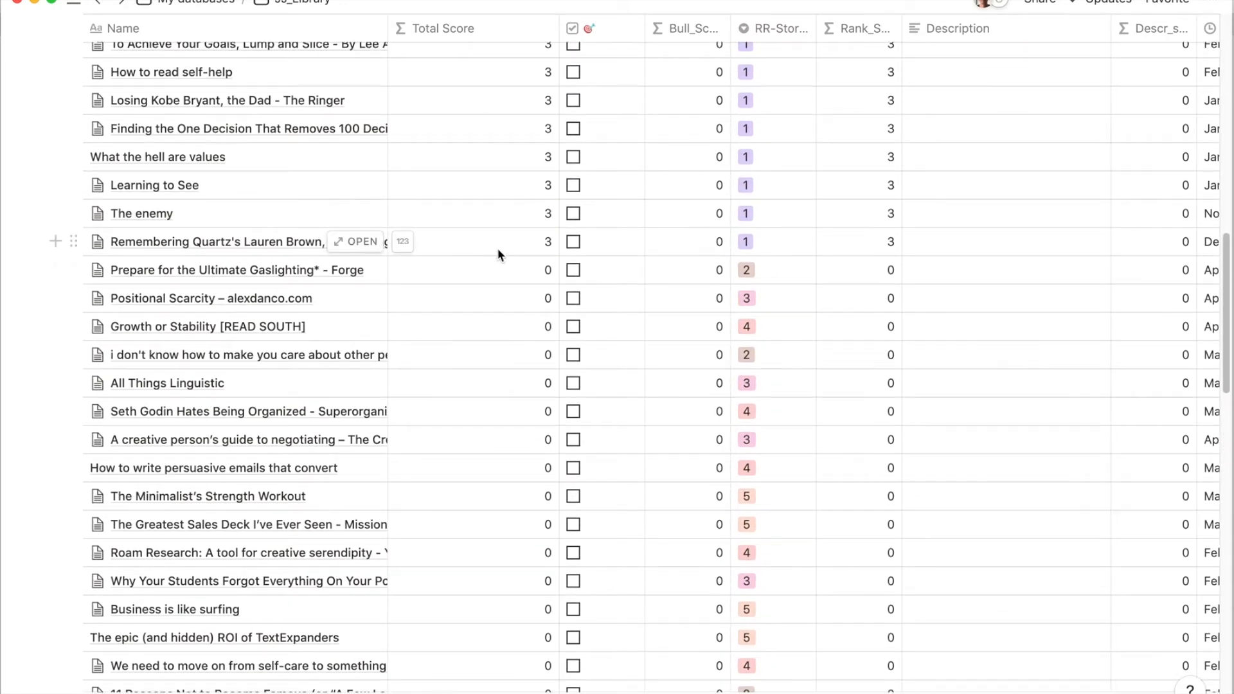
scroll(471, 246, up, 10)
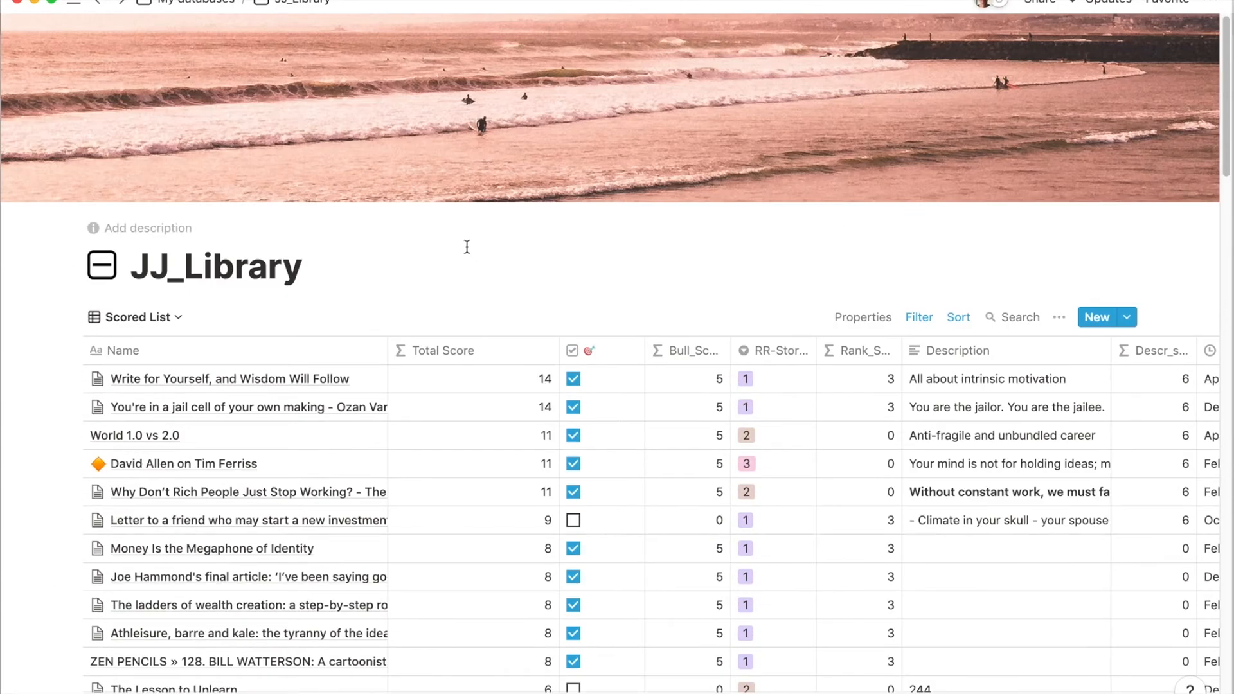
Create a new page in the Workspace section and title it Smart Reading List.
mouse_move(13, 244)
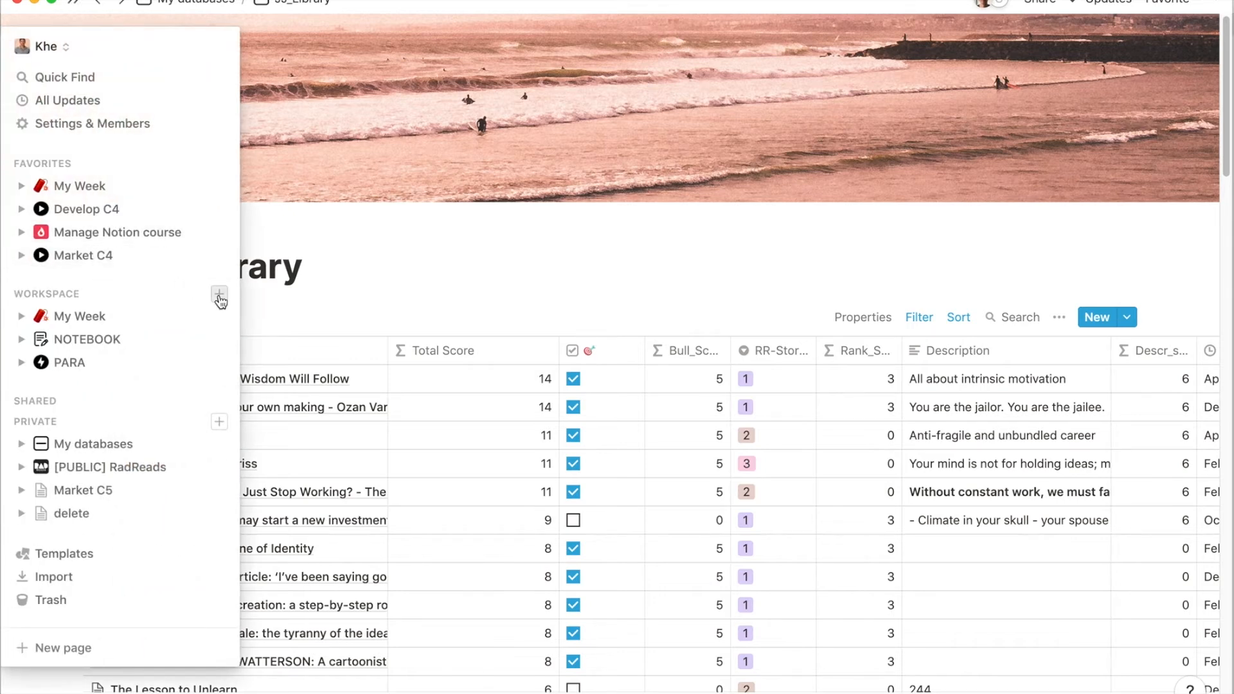
click(219, 295)
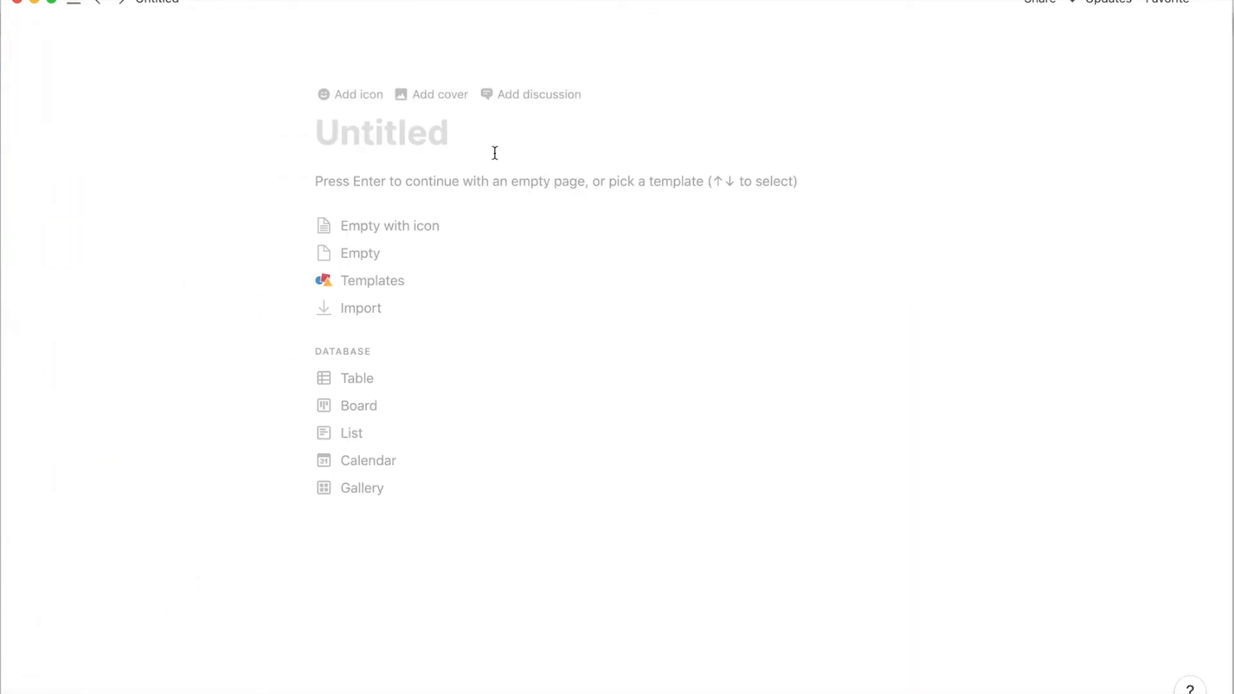
text(Smart Re)
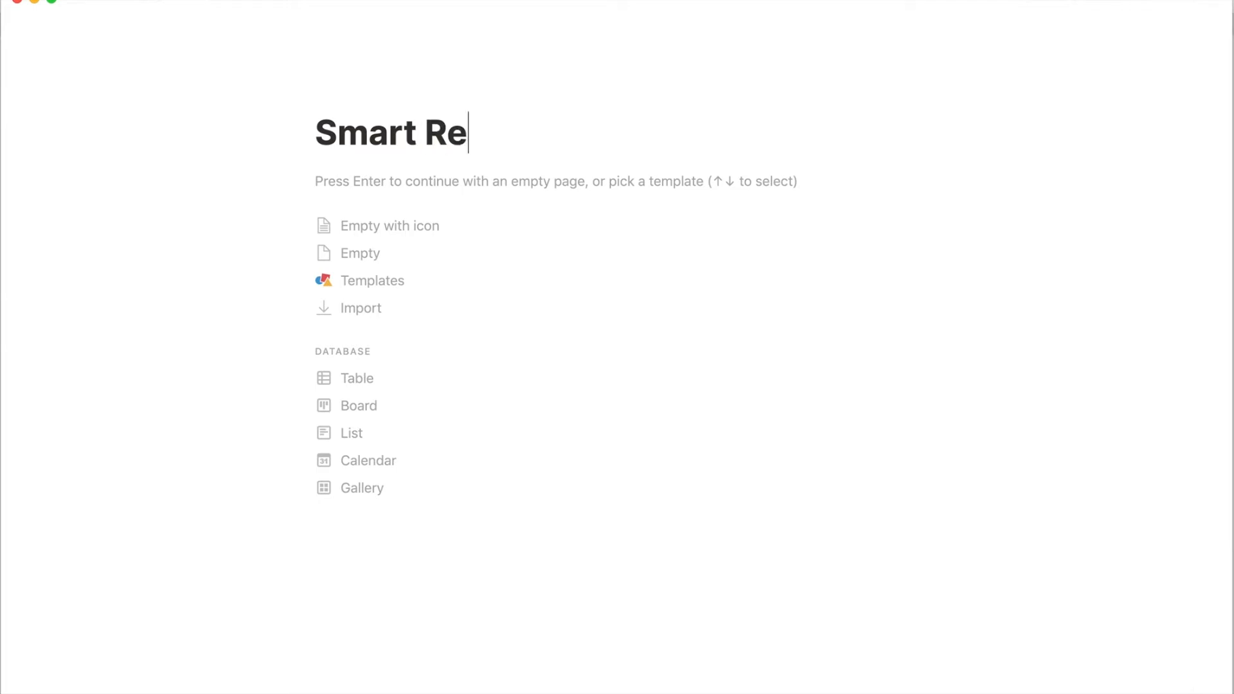
text(ading List)
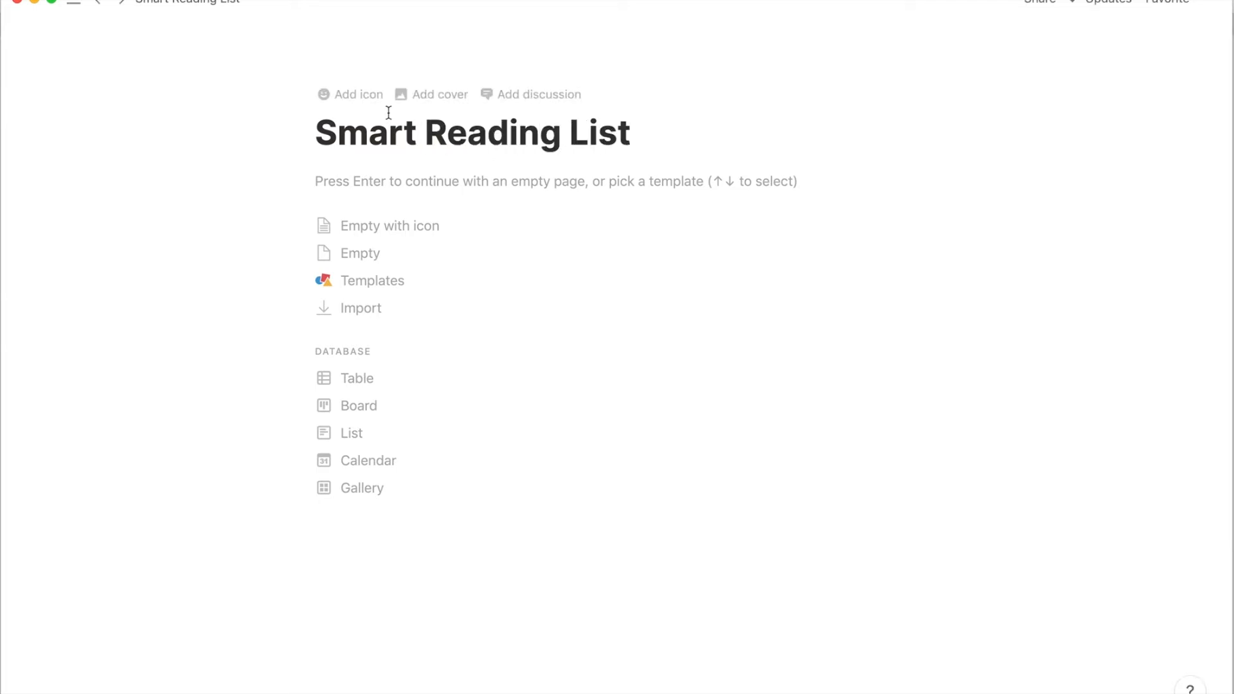
Add an icon to the Smart Reading List page and change it to the eyeglasses emoji.
click(373, 107)
click(347, 133)
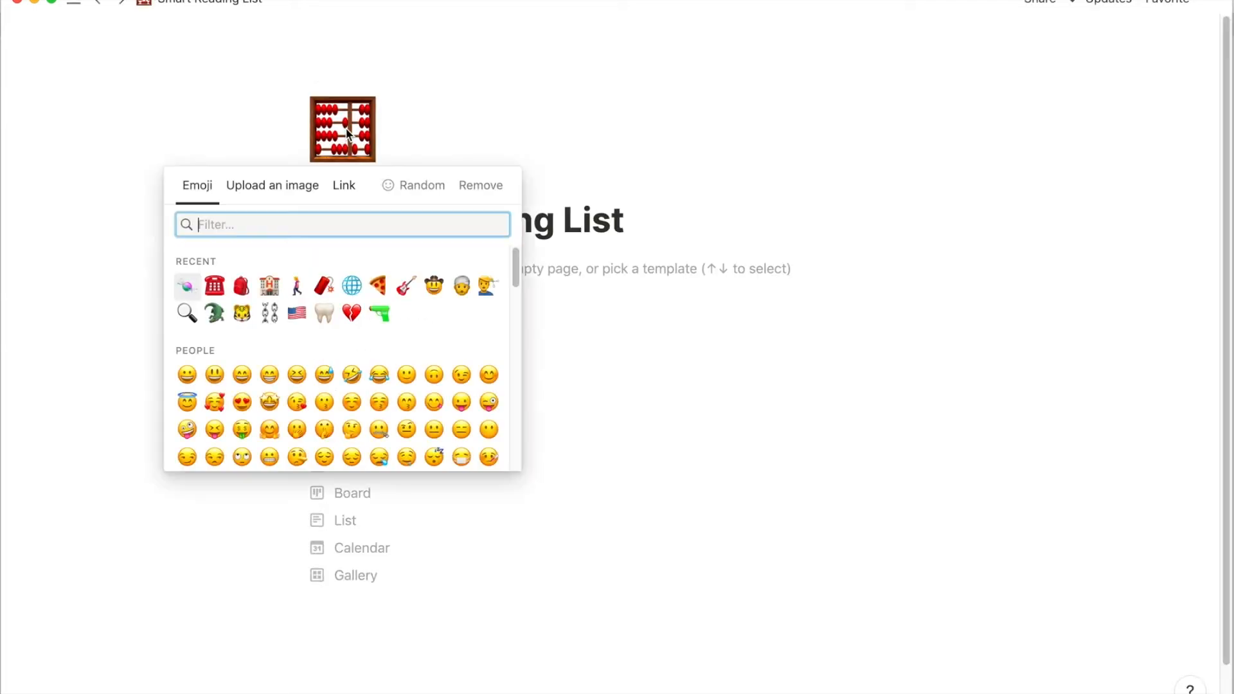
text(glass)
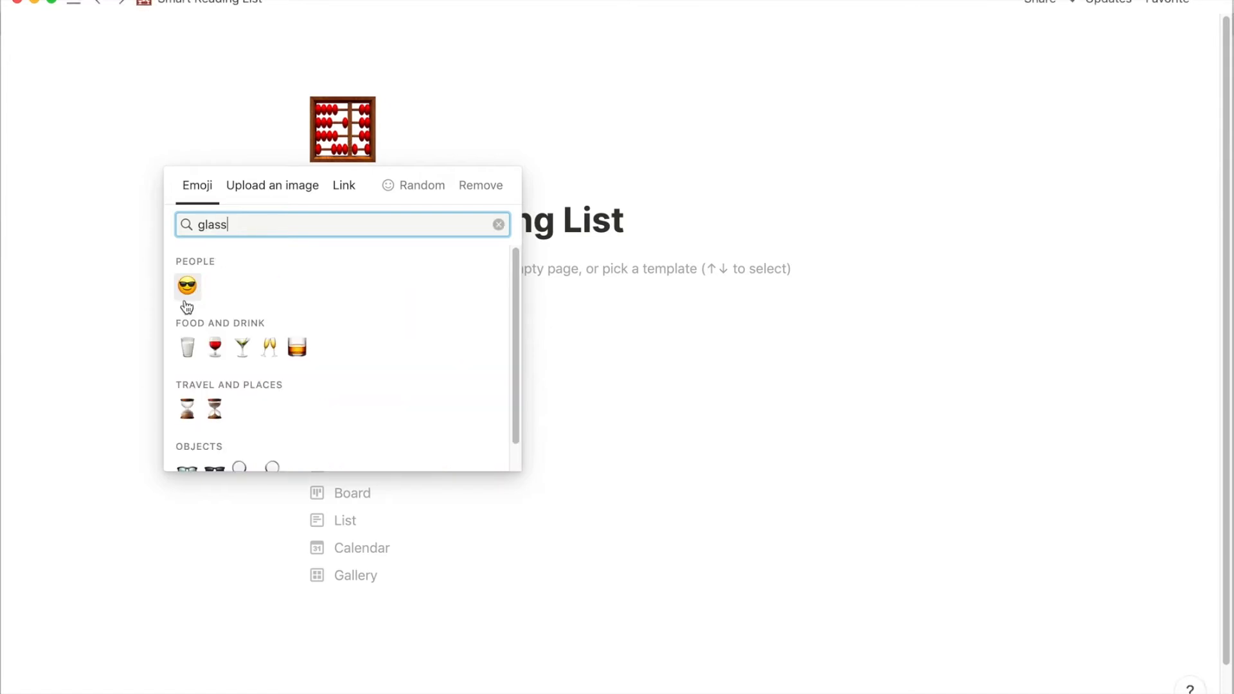
scroll(193, 386, down, 1)
click(186, 441)
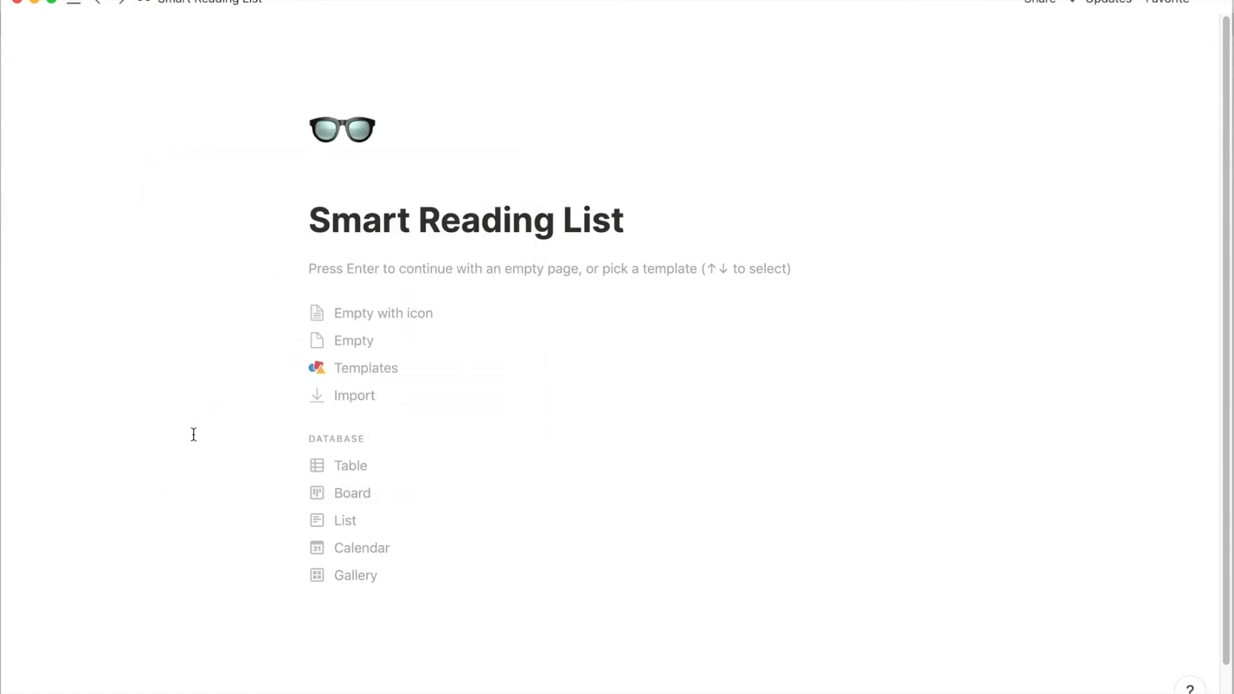
Insert a linked database of JJ_Library into the page body and set the page to full width.
click(329, 276)
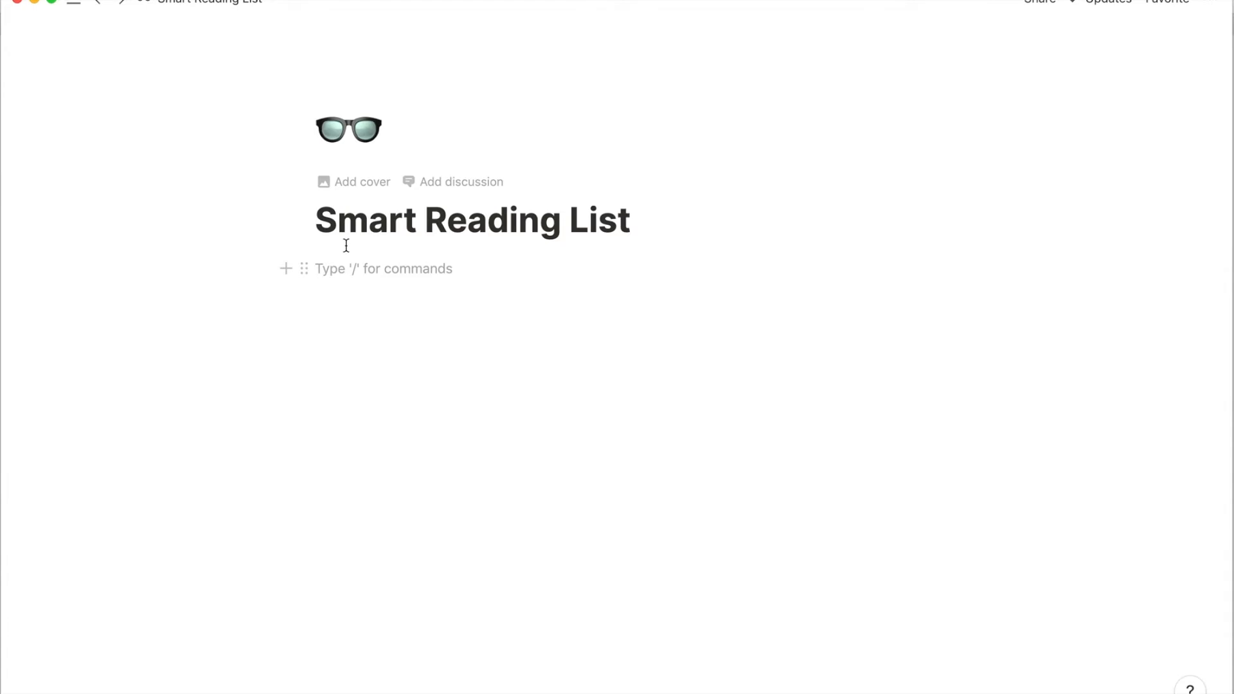
text(/create)
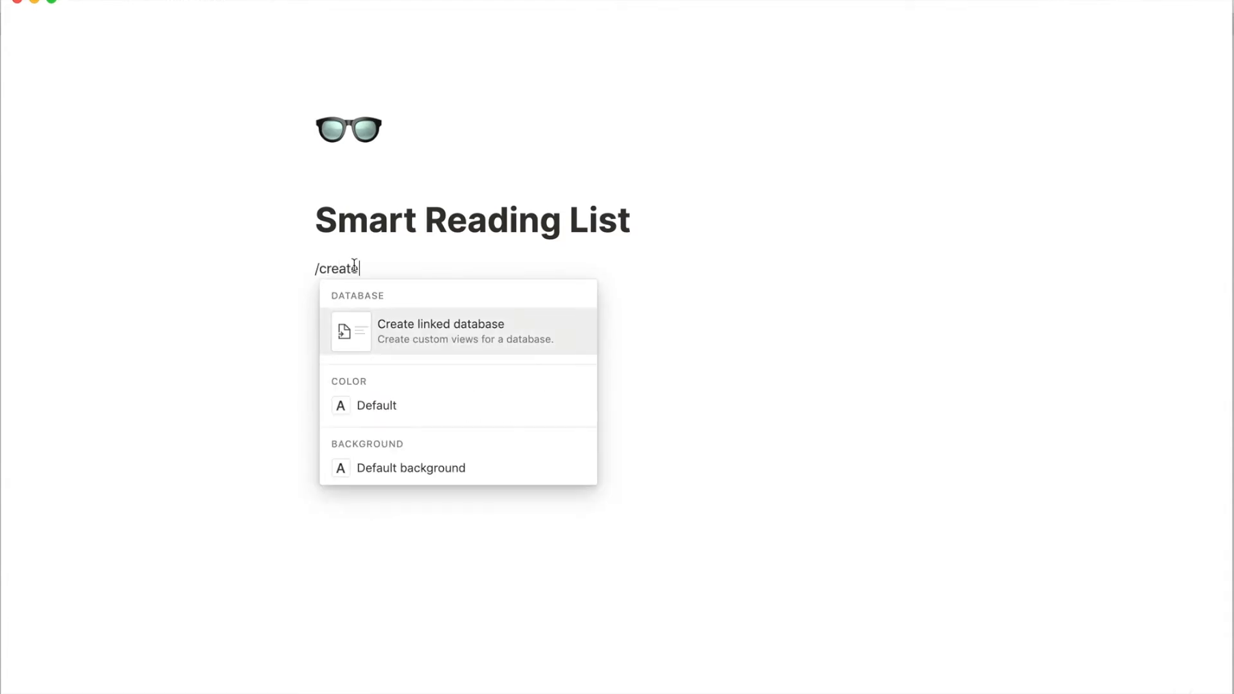
mouse_move(383, 336)
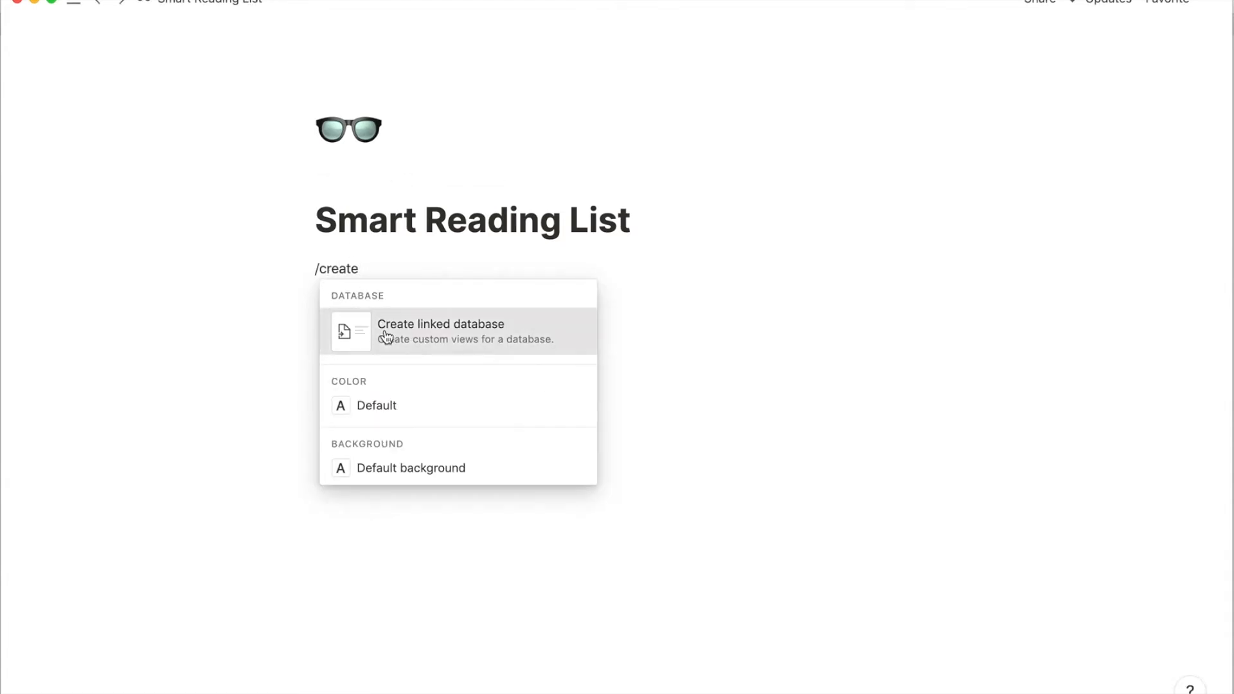
click(384, 332)
text(jj_library)
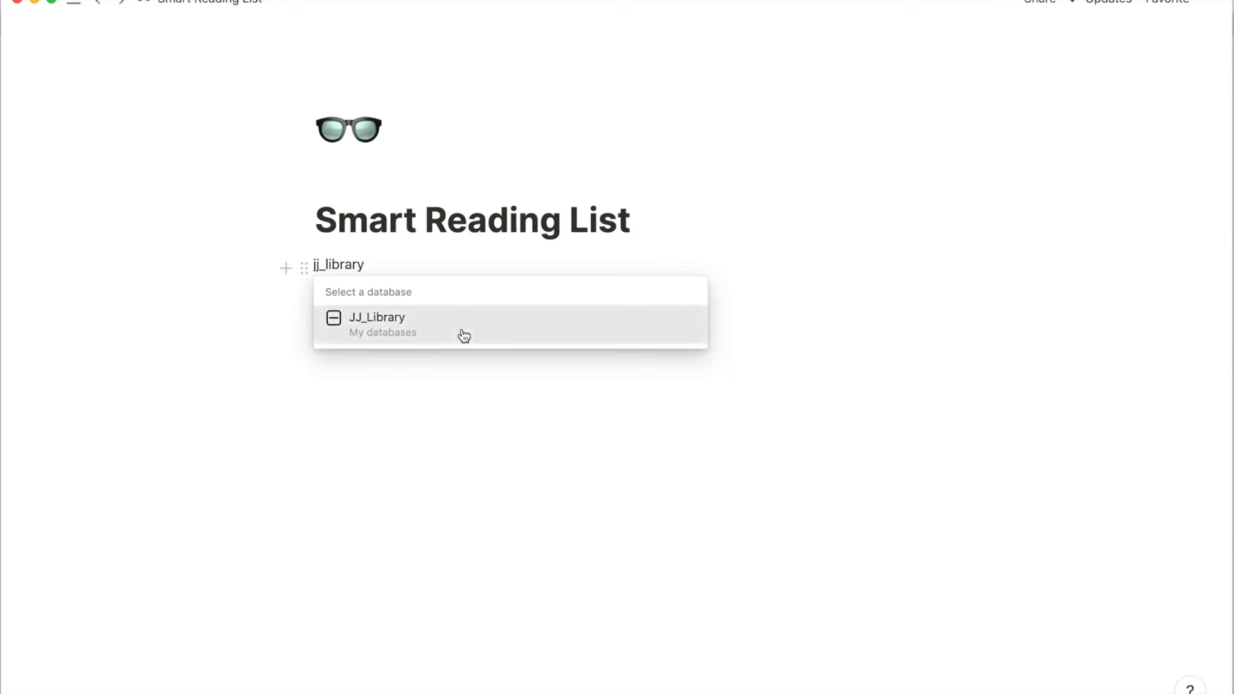
click(462, 330)
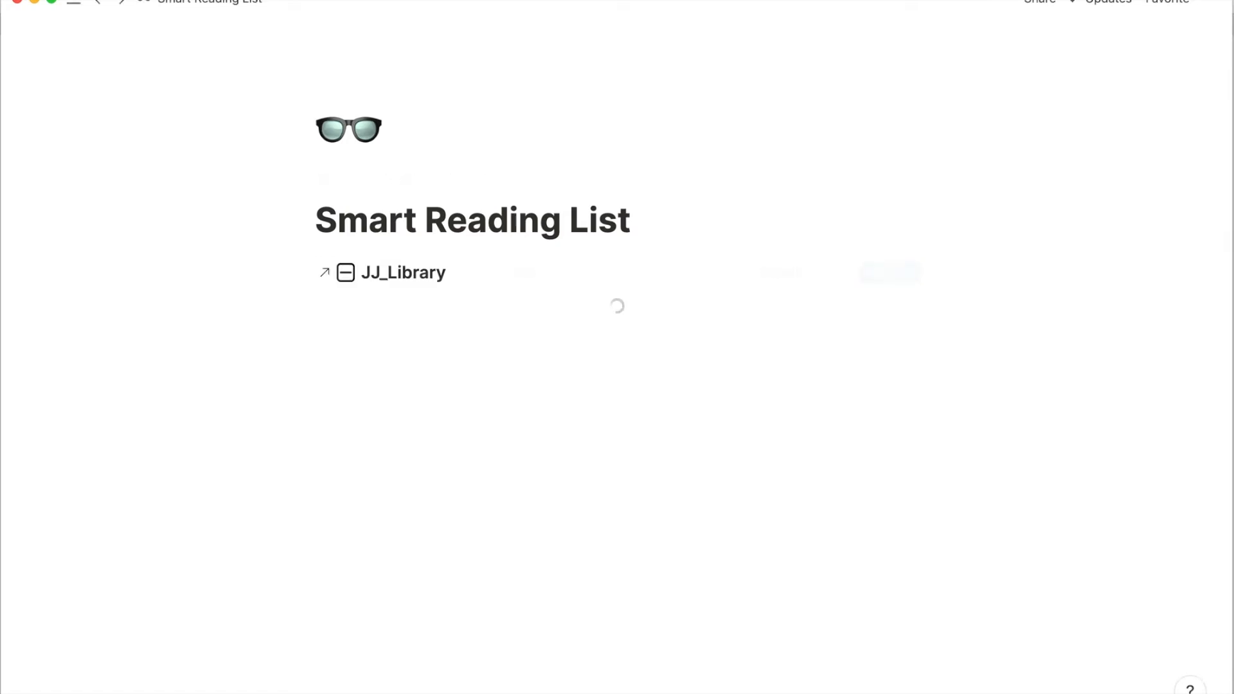
click(1213, 6)
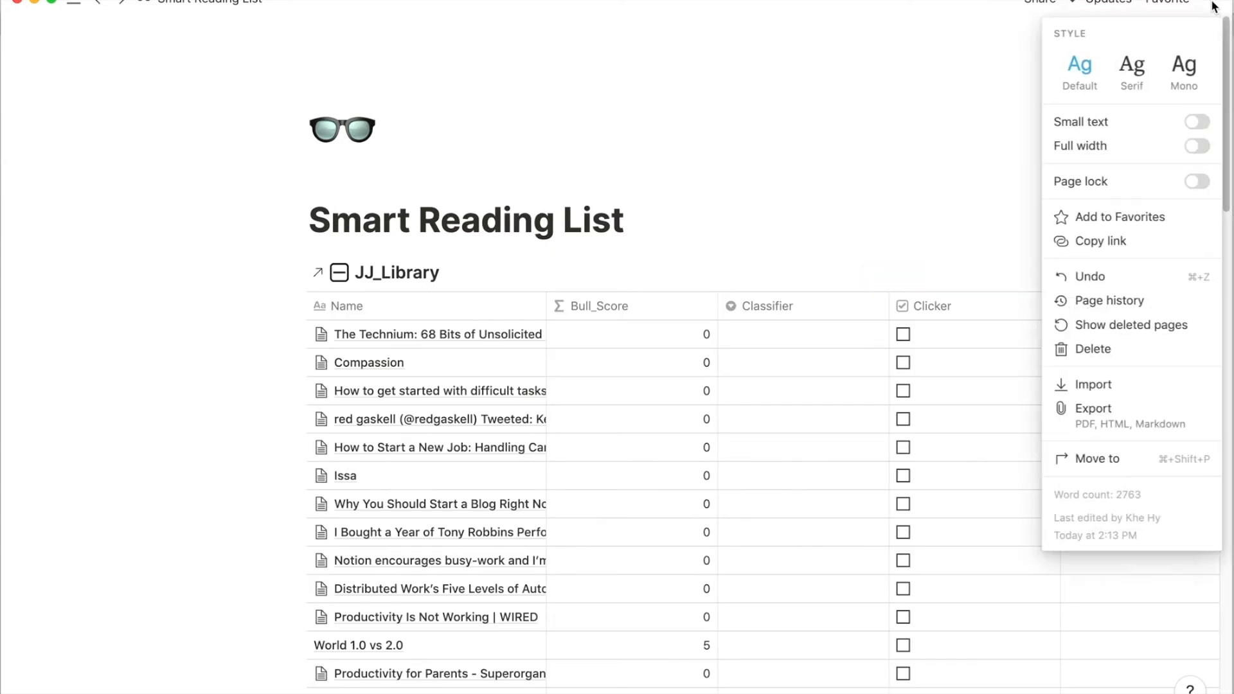
click(1197, 145)
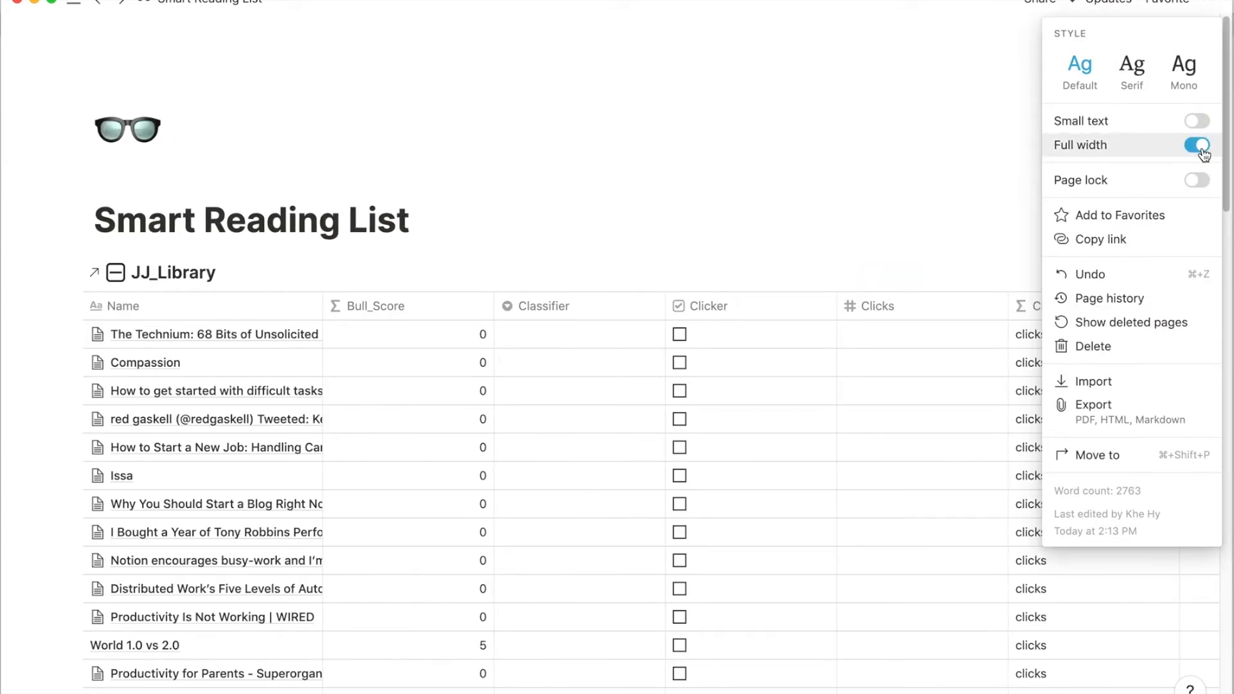
Add a cover to the Smart Reading List page and change it to the pink-to-red gradient from the Color & Gradient gallery.
click(666, 119)
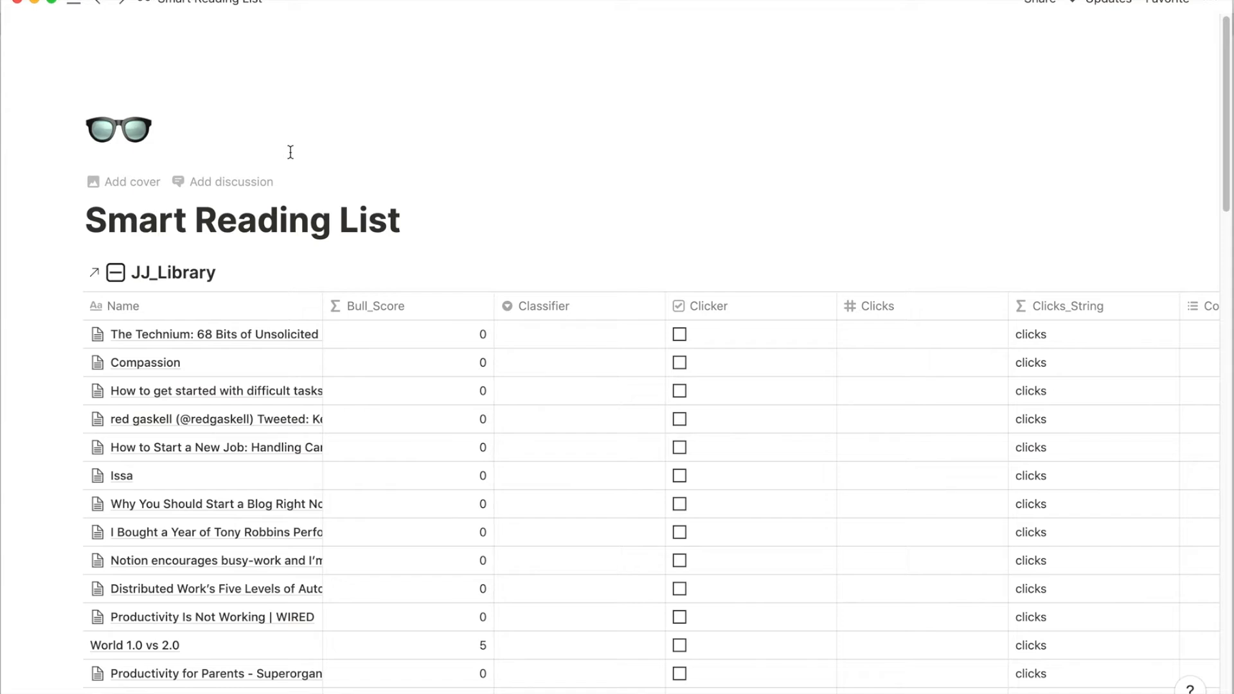
click(149, 183)
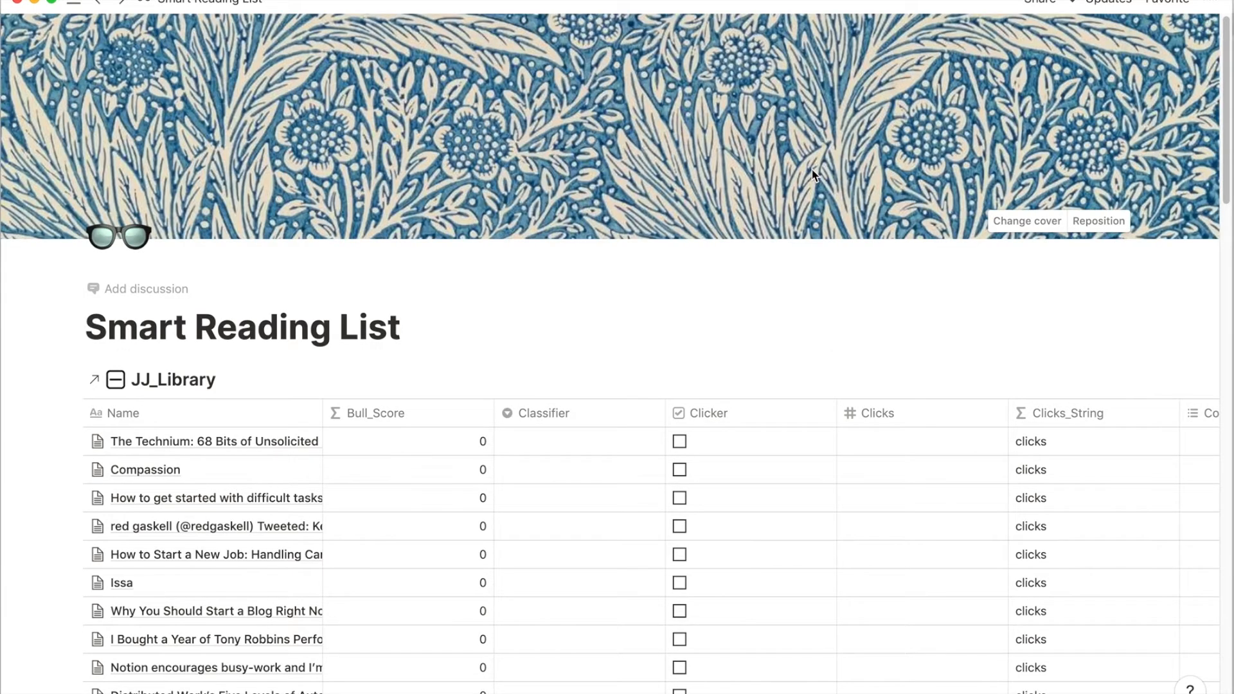
click(1009, 222)
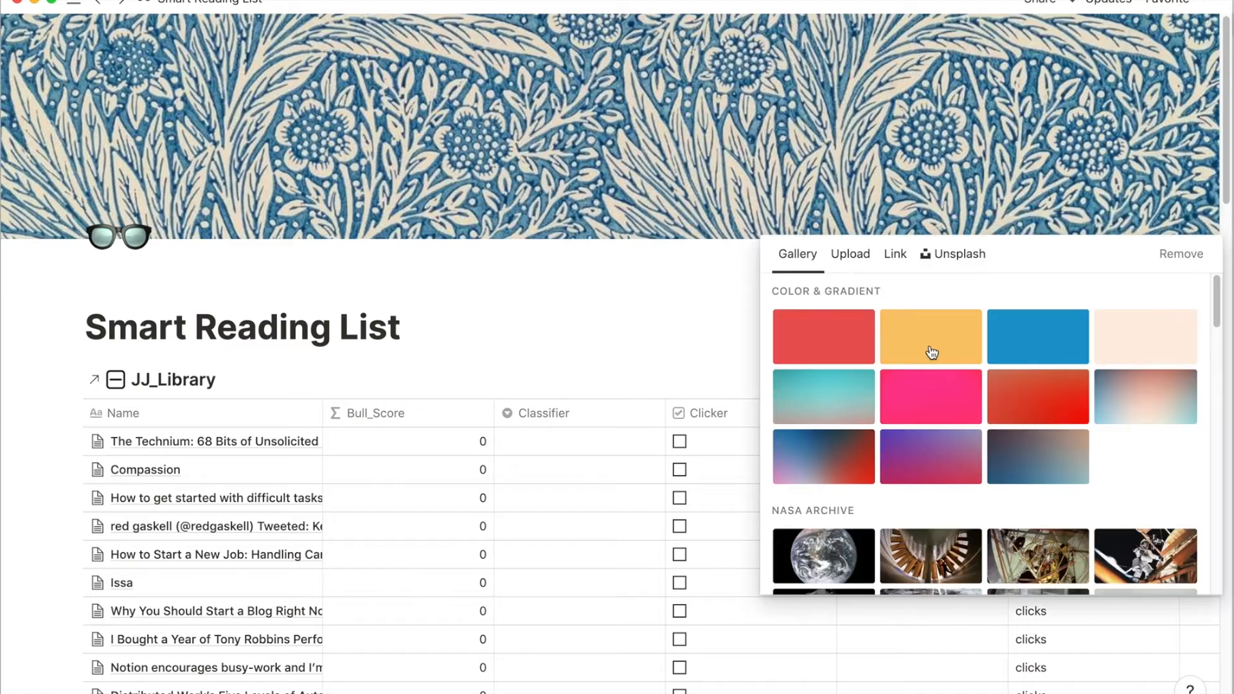
click(949, 409)
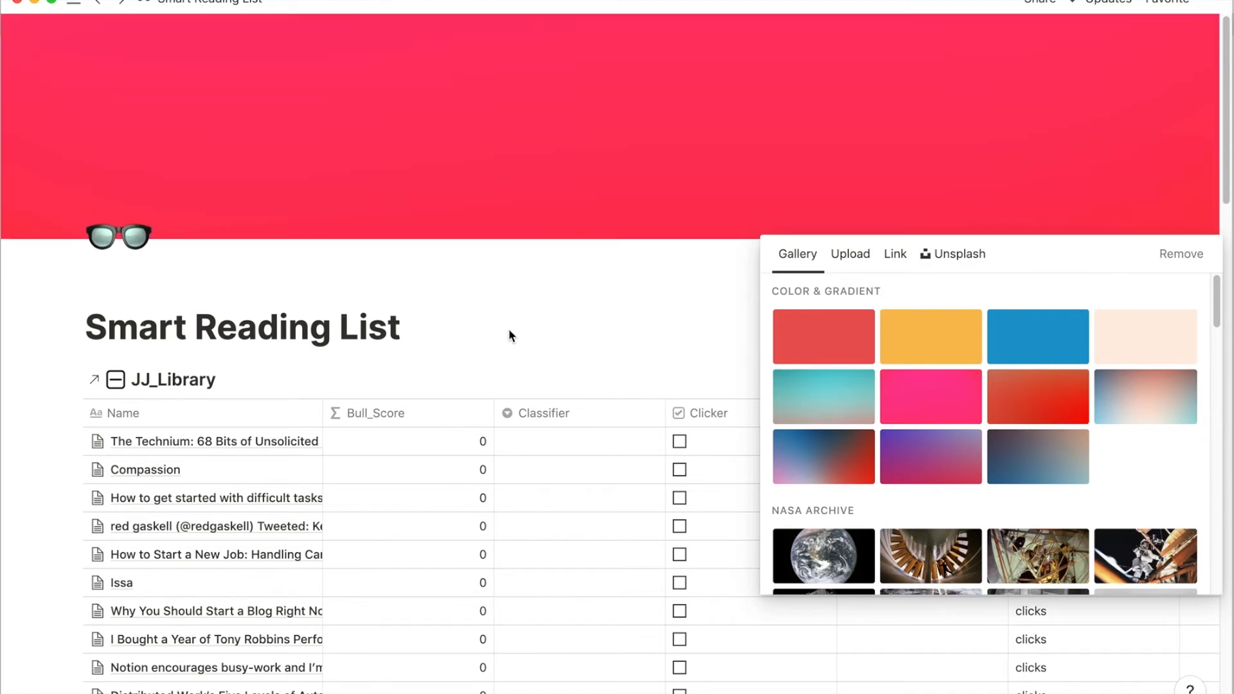
click(508, 331)
Add a gallery-type view named Gallery View to the linked JJ_Library database.
scroll(509, 330, down, 3)
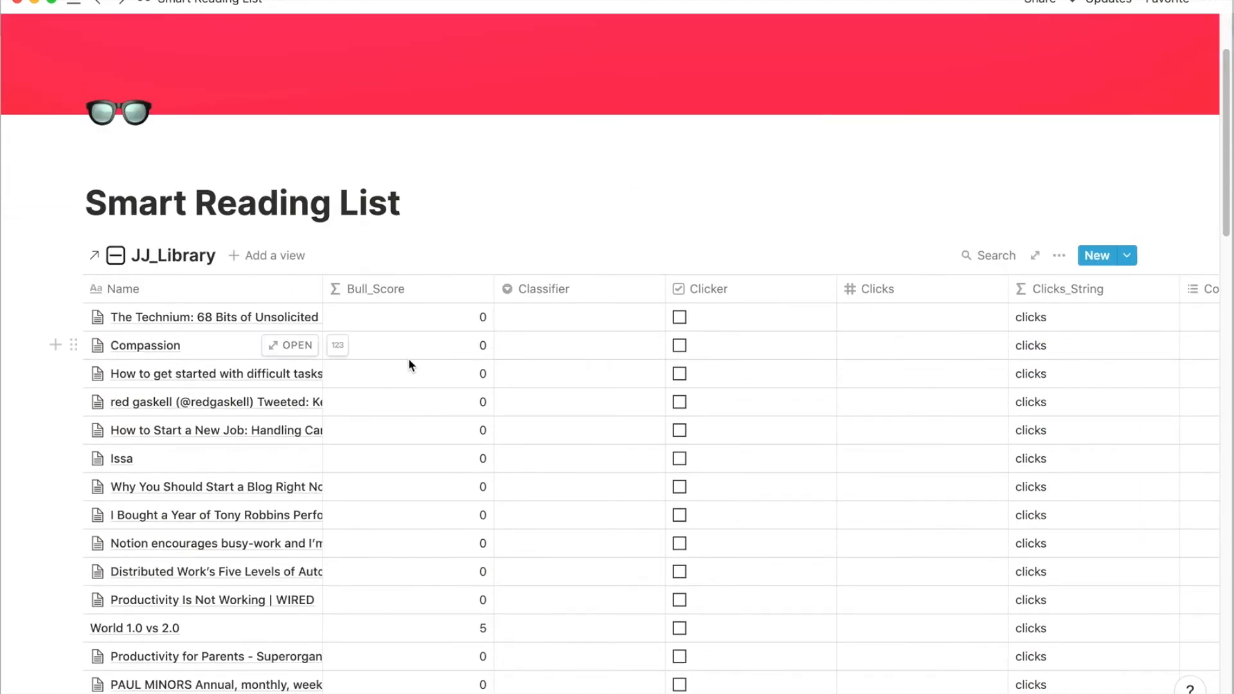
scroll(408, 360, down, 2)
scroll(408, 360, up, 4)
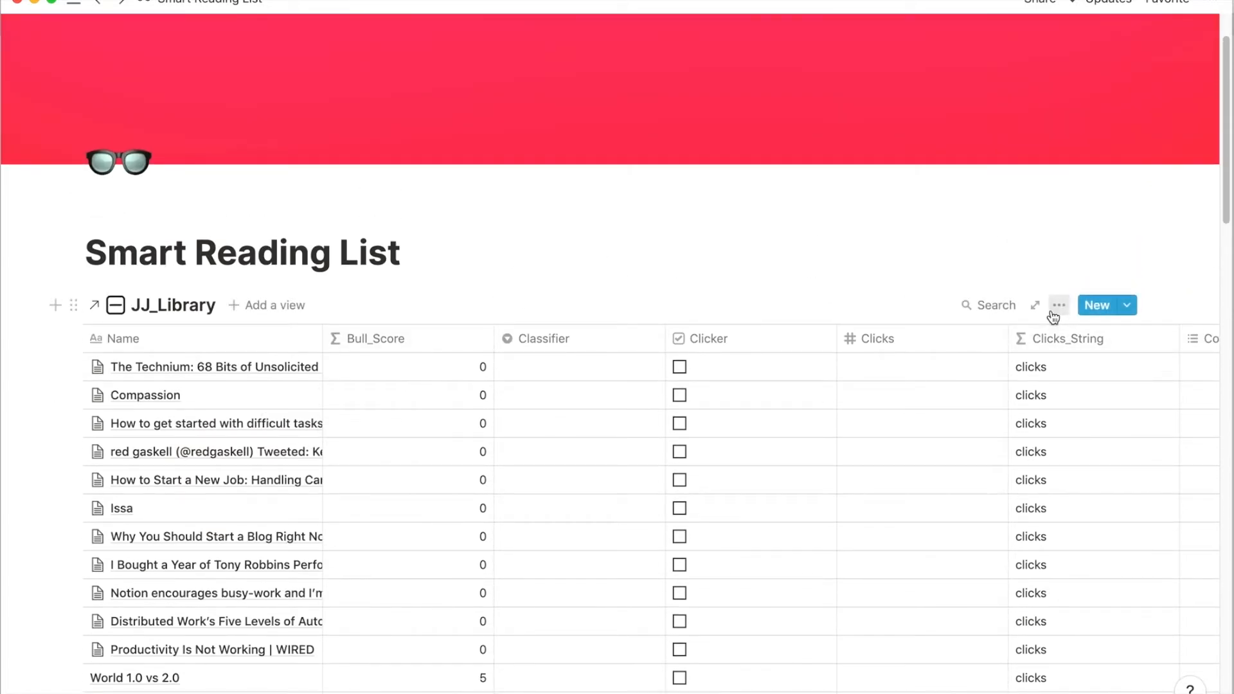
click(1059, 306)
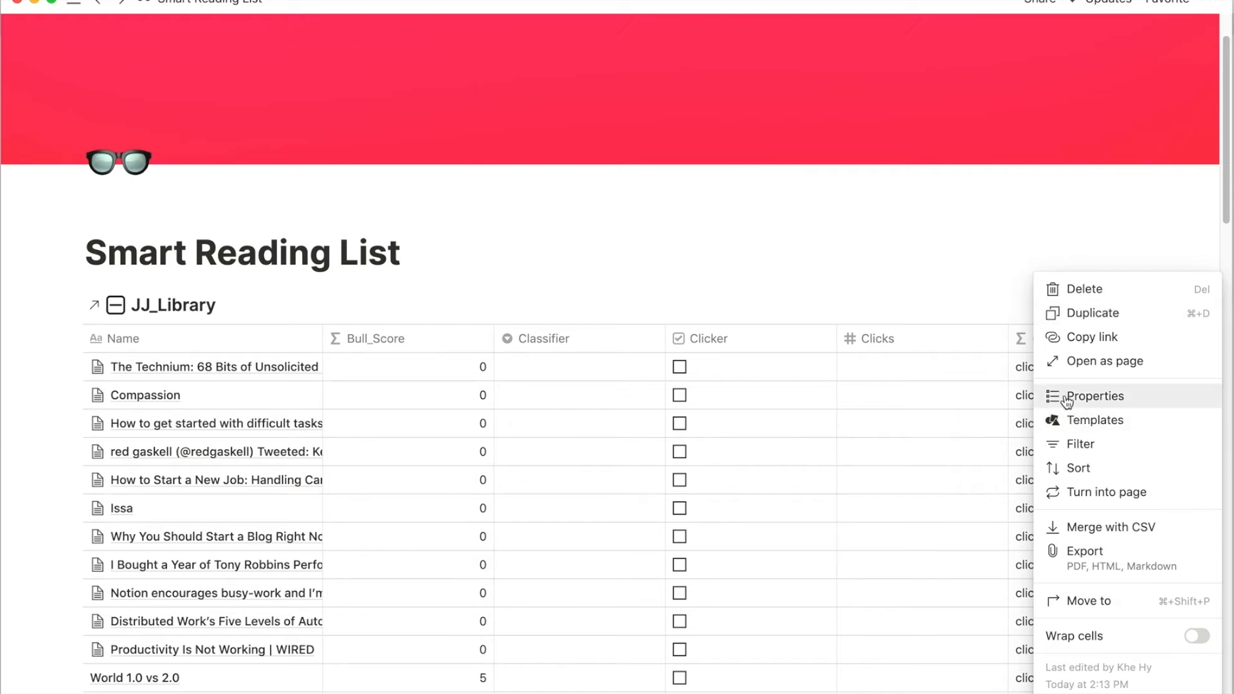
click(804, 292)
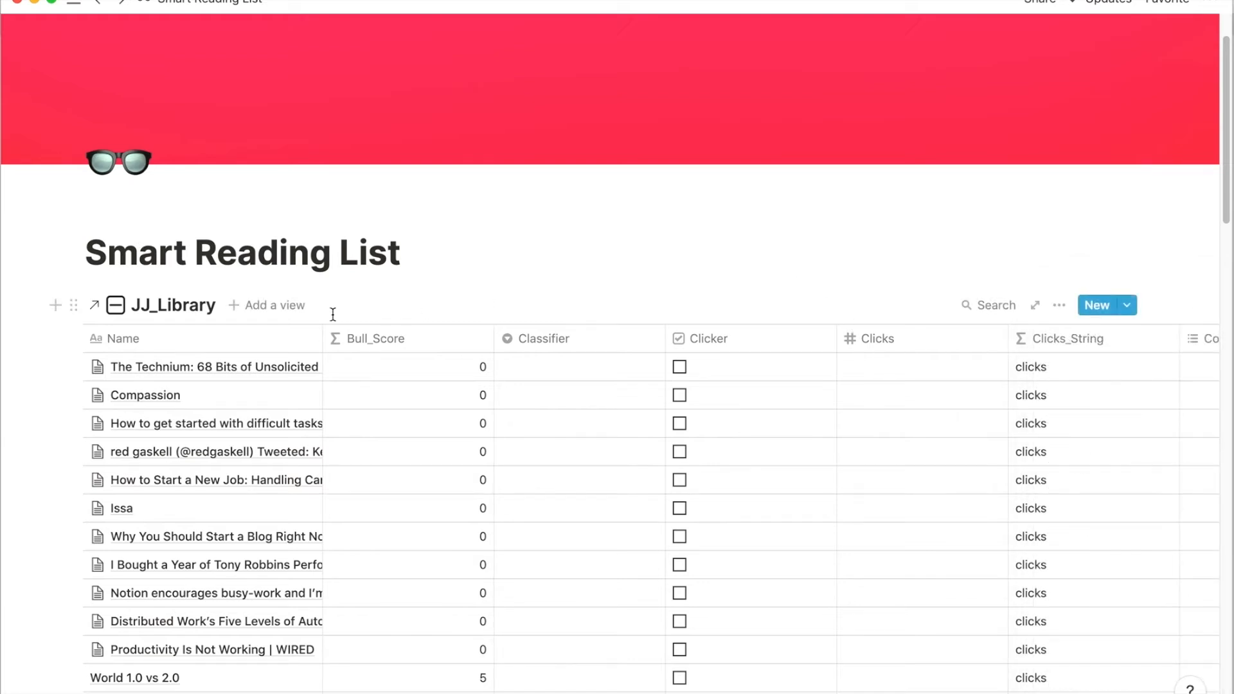
click(290, 318)
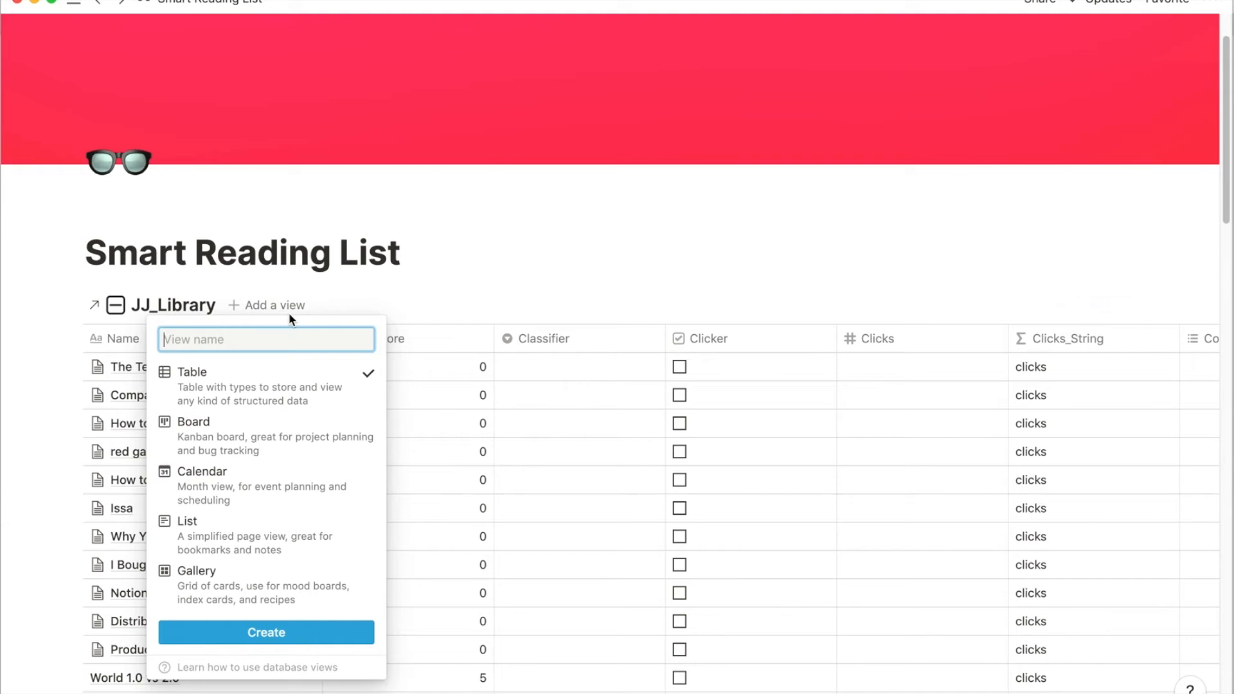
text(Gallery View)
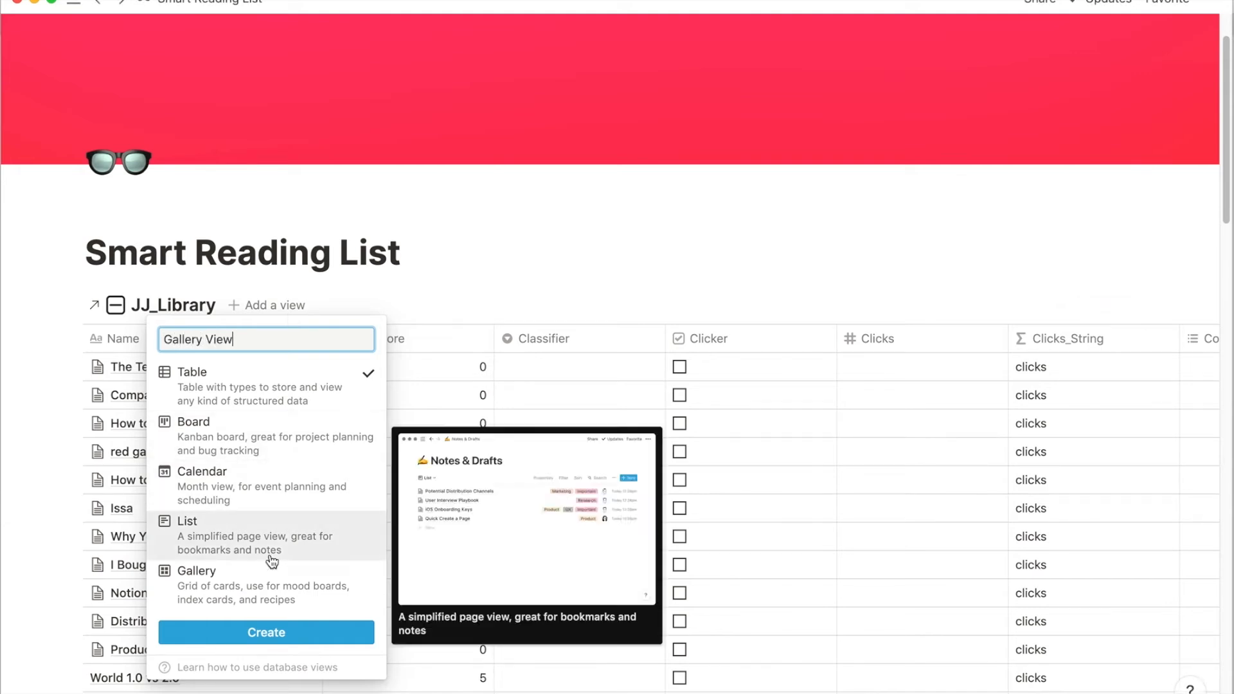
click(273, 575)
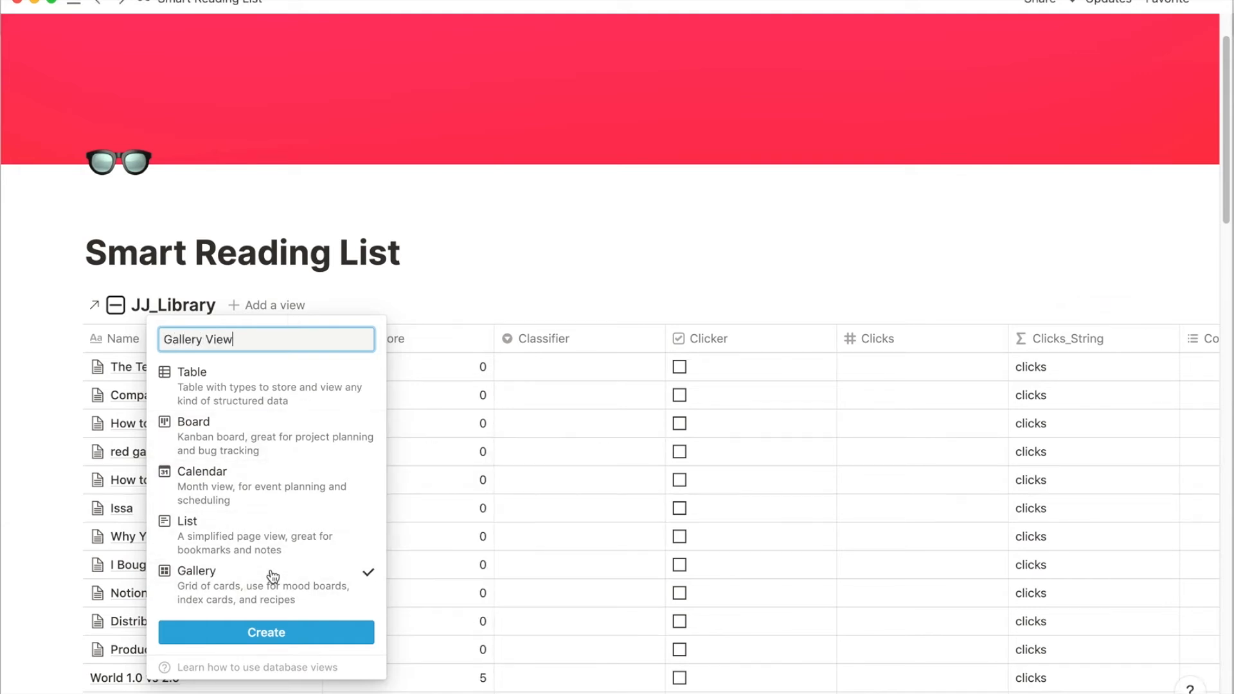
click(282, 633)
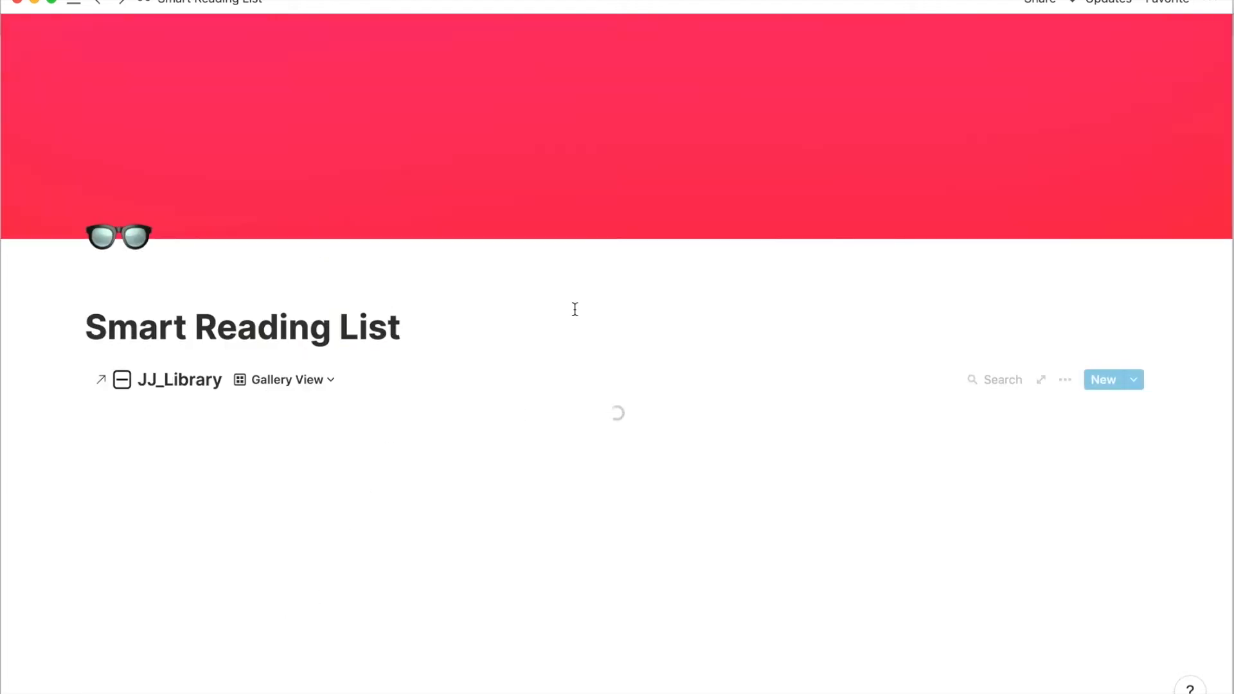
Look through the article cards in the JJ_Library gallery.
scroll(574, 310, down, 1)
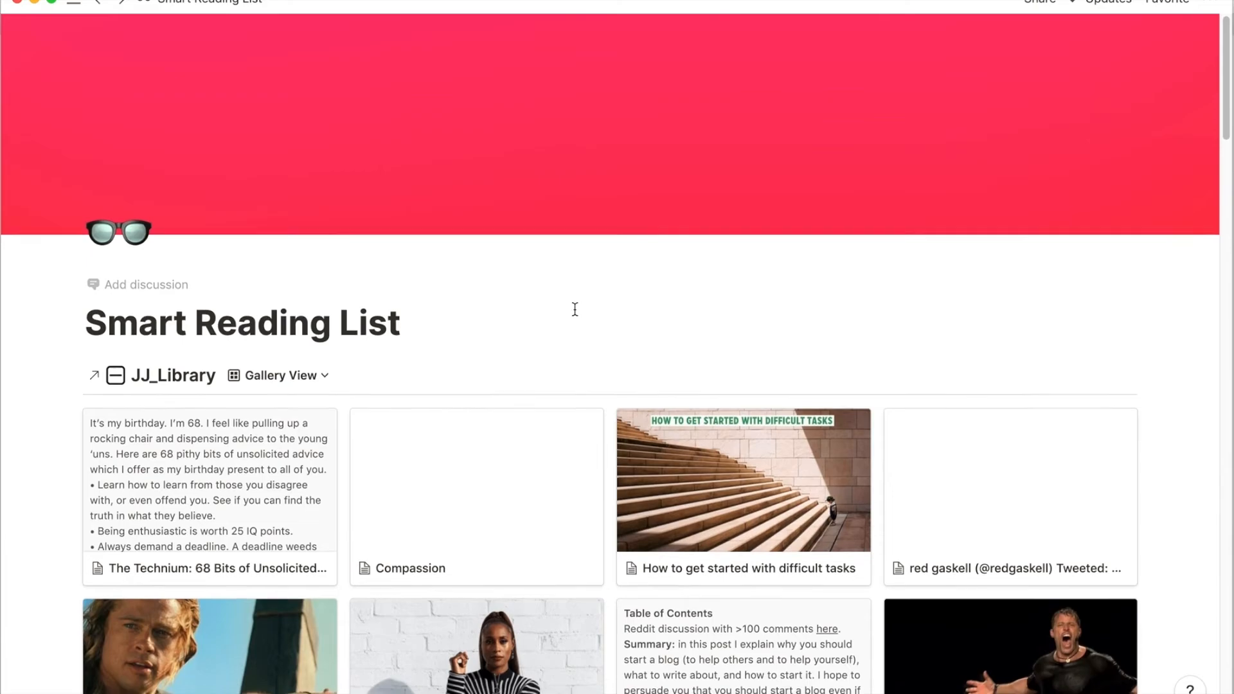
scroll(574, 310, down, 7)
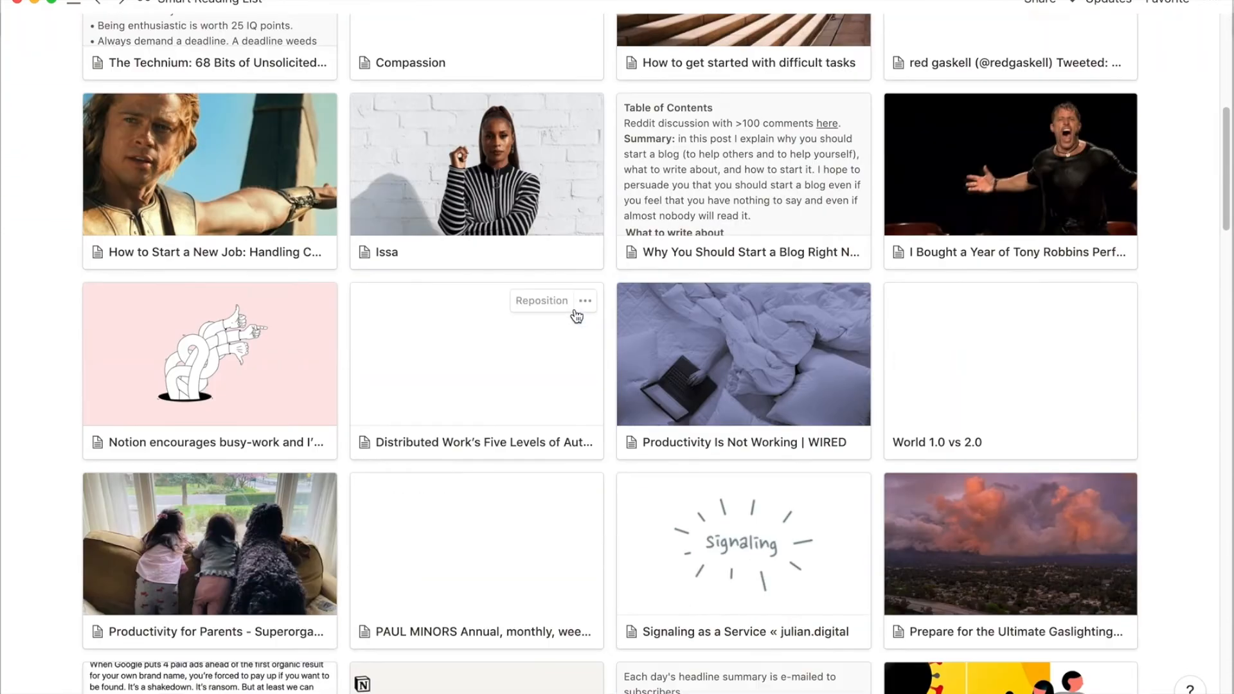
scroll(576, 315, down, 10)
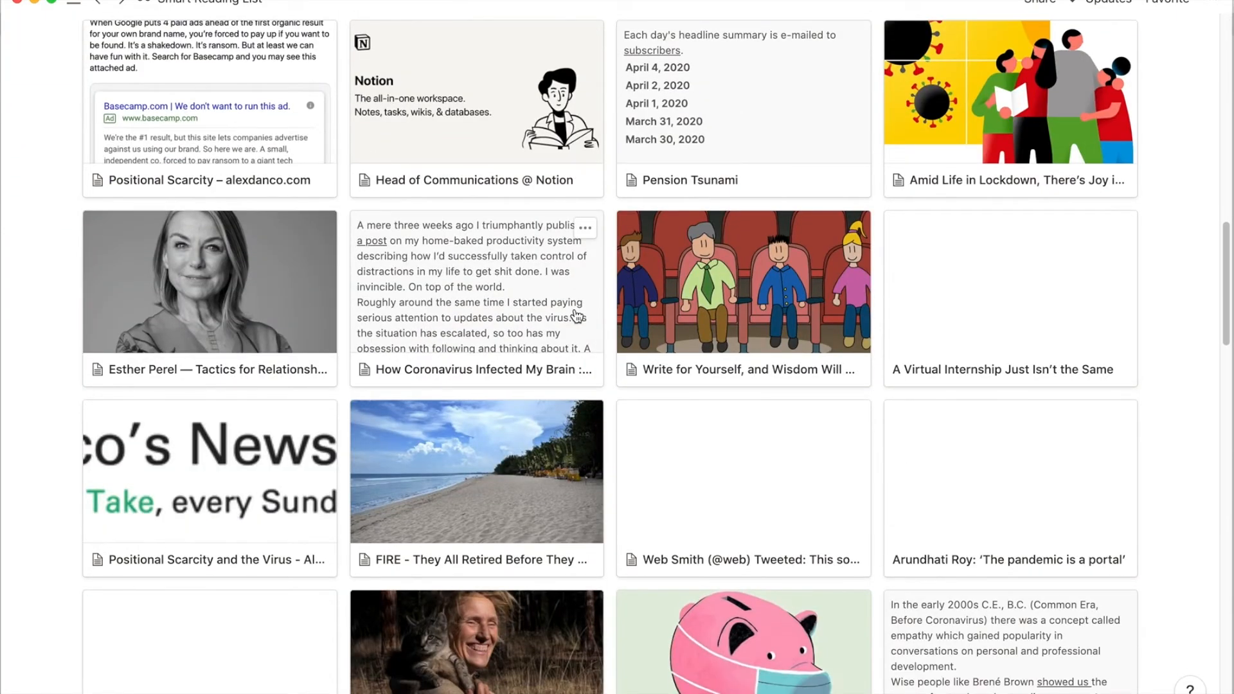
scroll(576, 315, up, 4)
scroll(577, 315, up, 15)
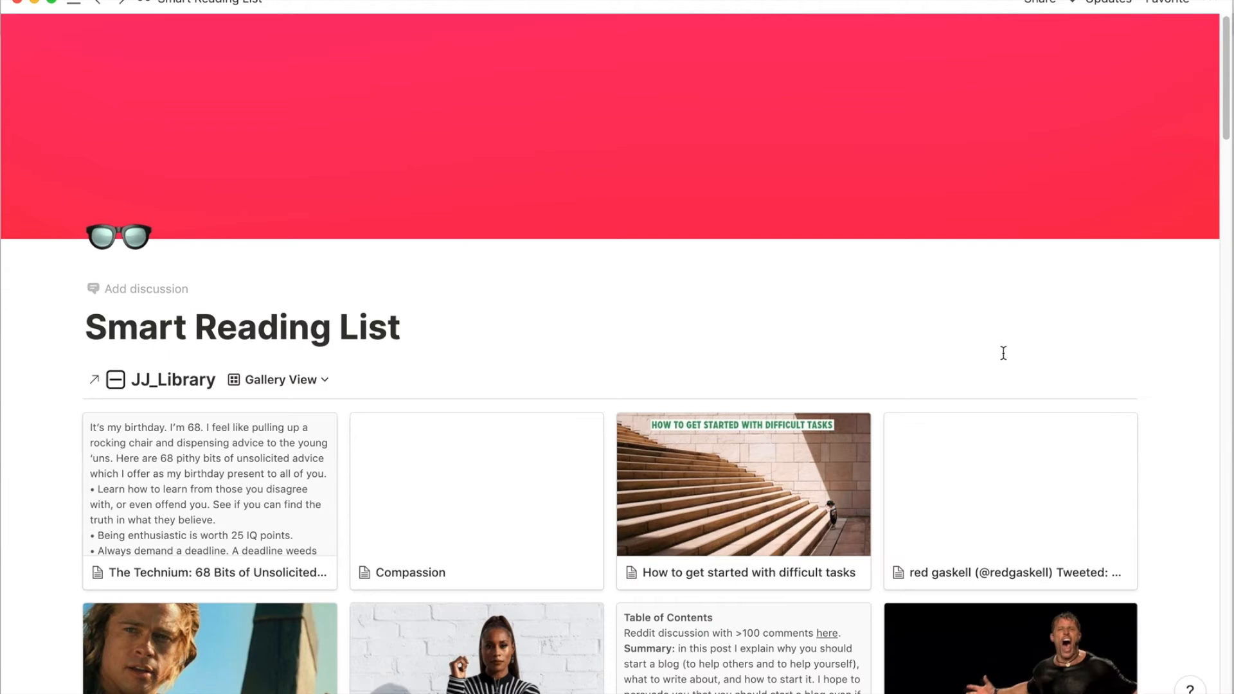
mouse_move(994, 420)
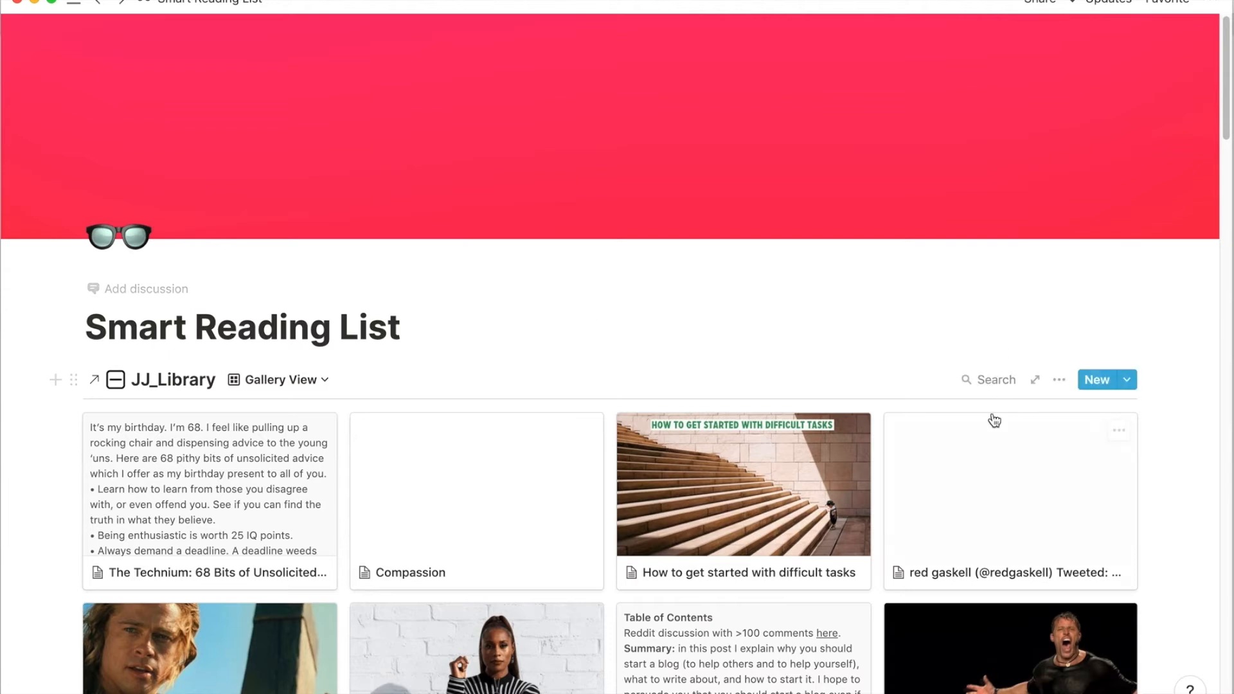
click(1057, 381)
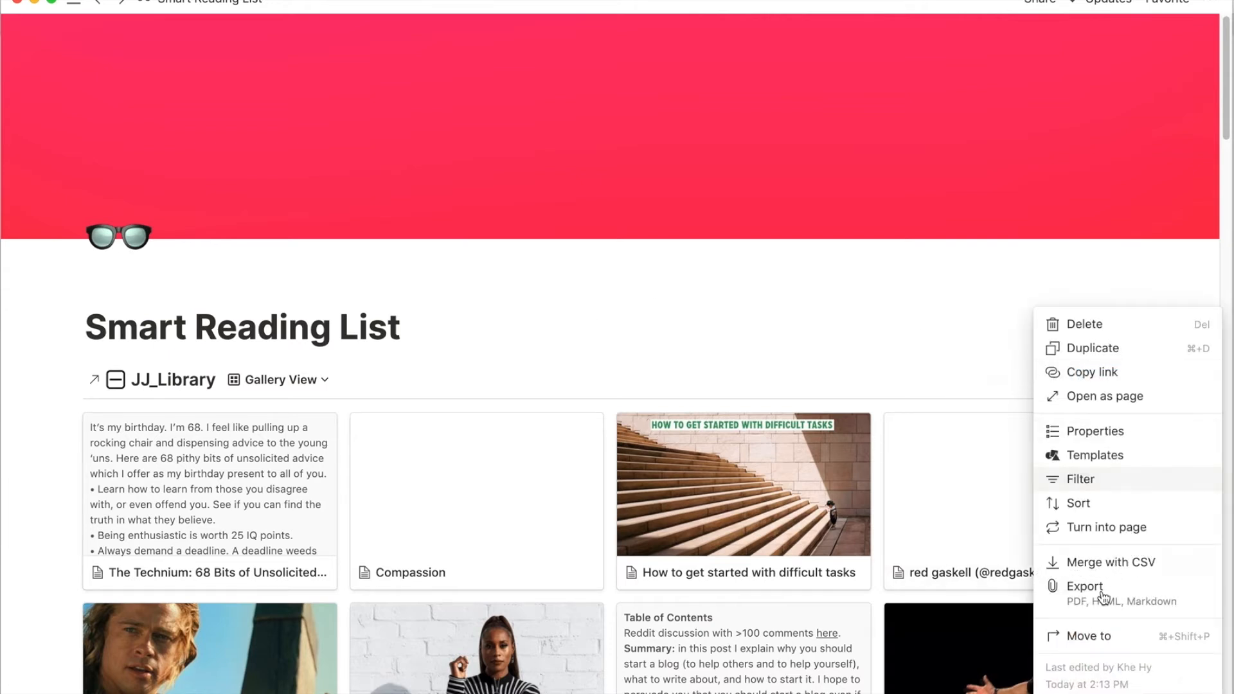
click(1087, 478)
click(836, 336)
Show the Clicker, URL and Rank_Score properties on the gallery cards.
click(1054, 384)
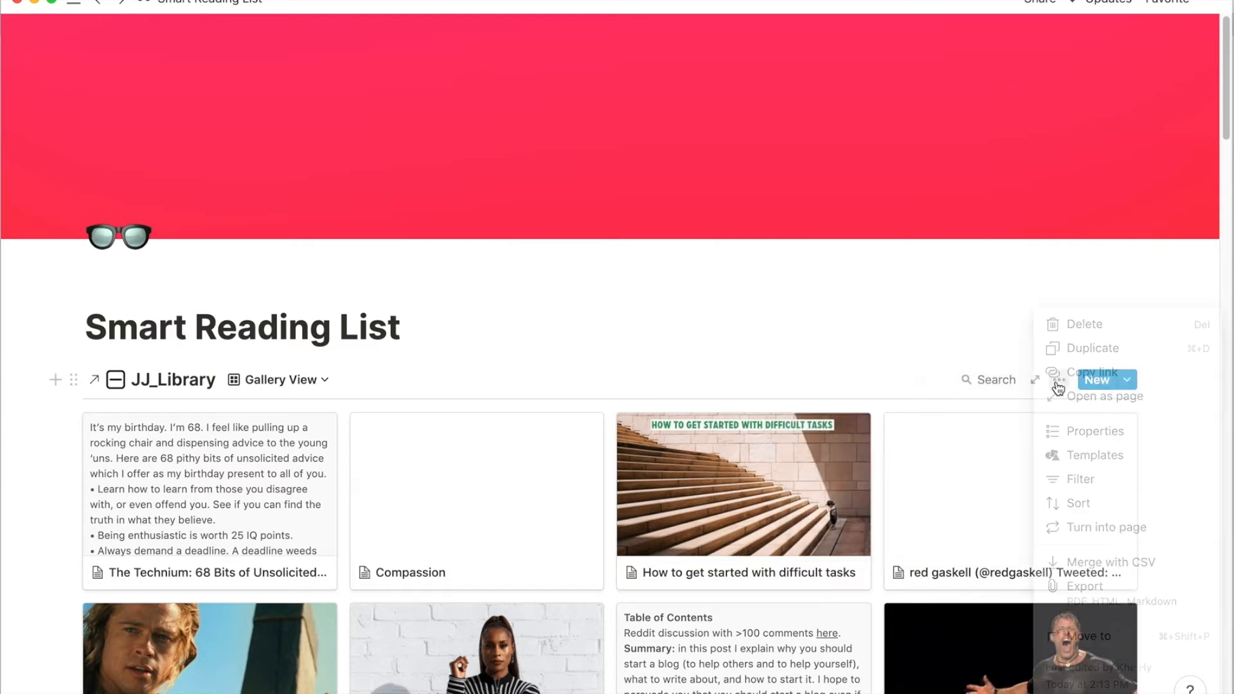
click(1086, 431)
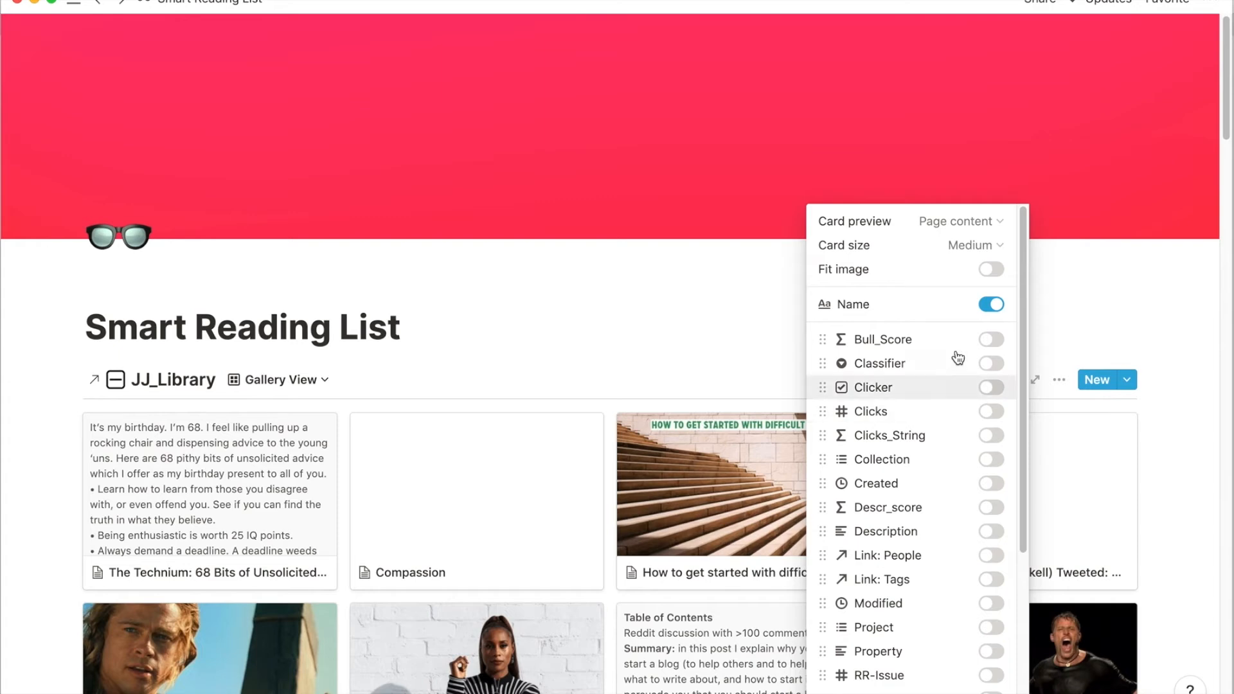
click(987, 390)
scroll(987, 396, down, 3)
scroll(987, 397, down, 4)
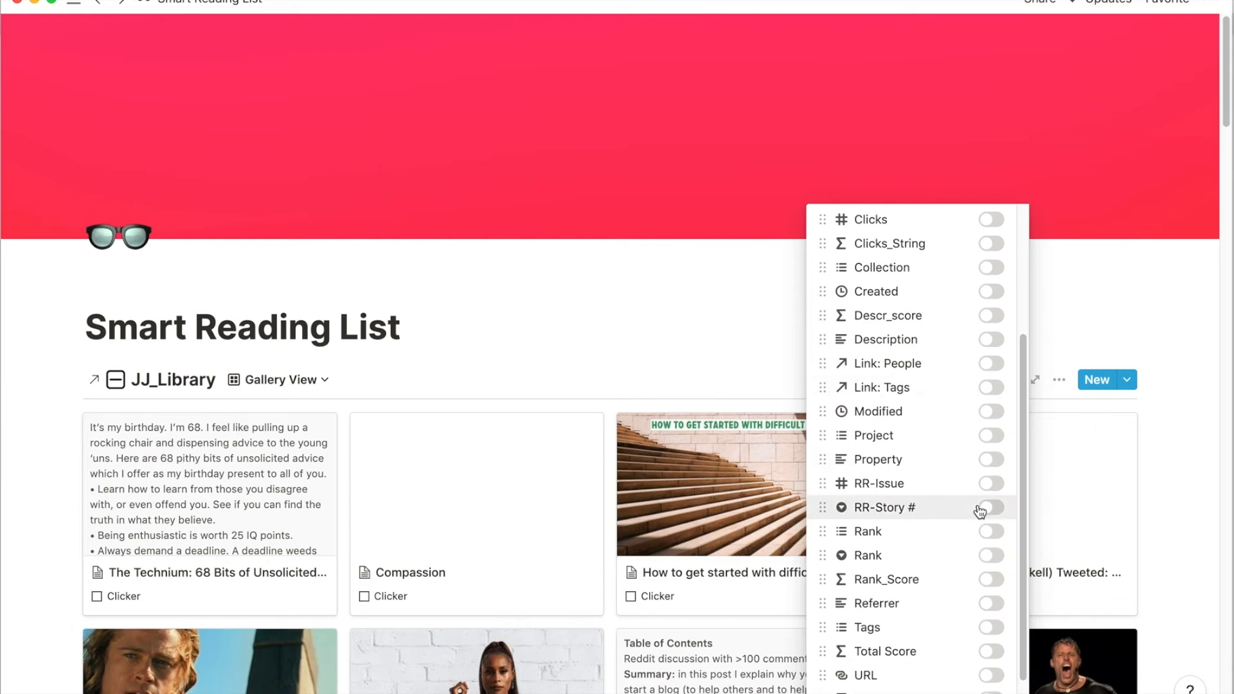
scroll(980, 507, down, 3)
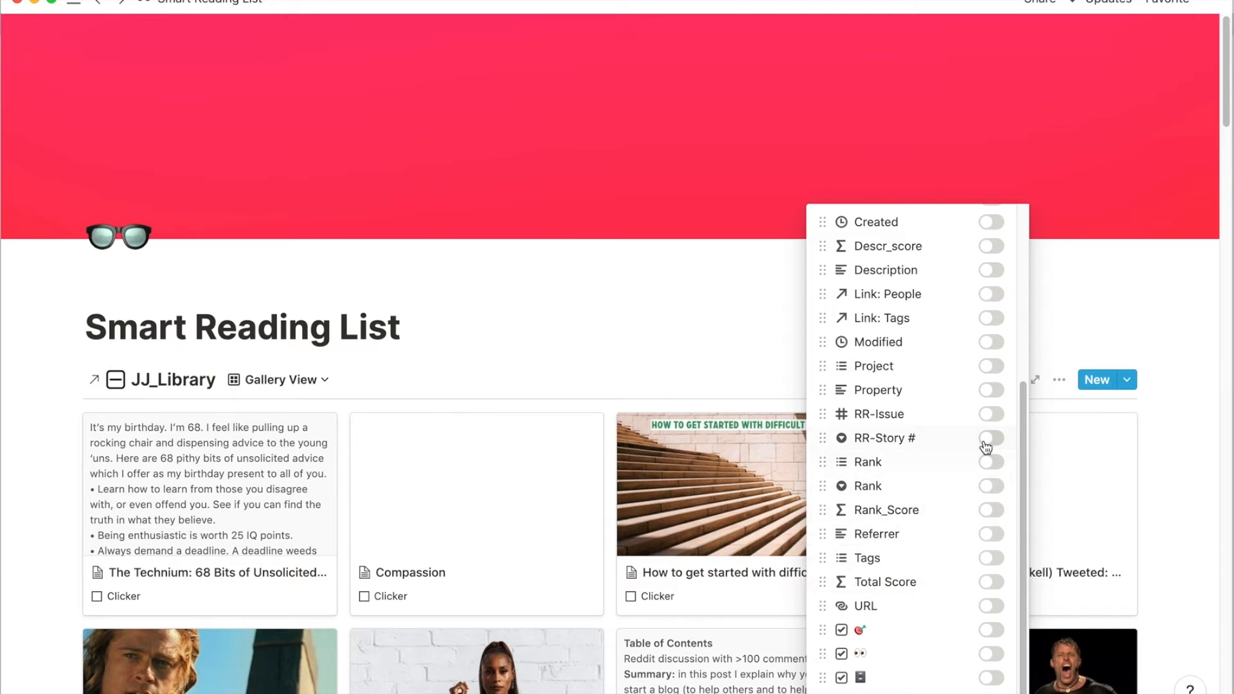
scroll(986, 552, up, 3)
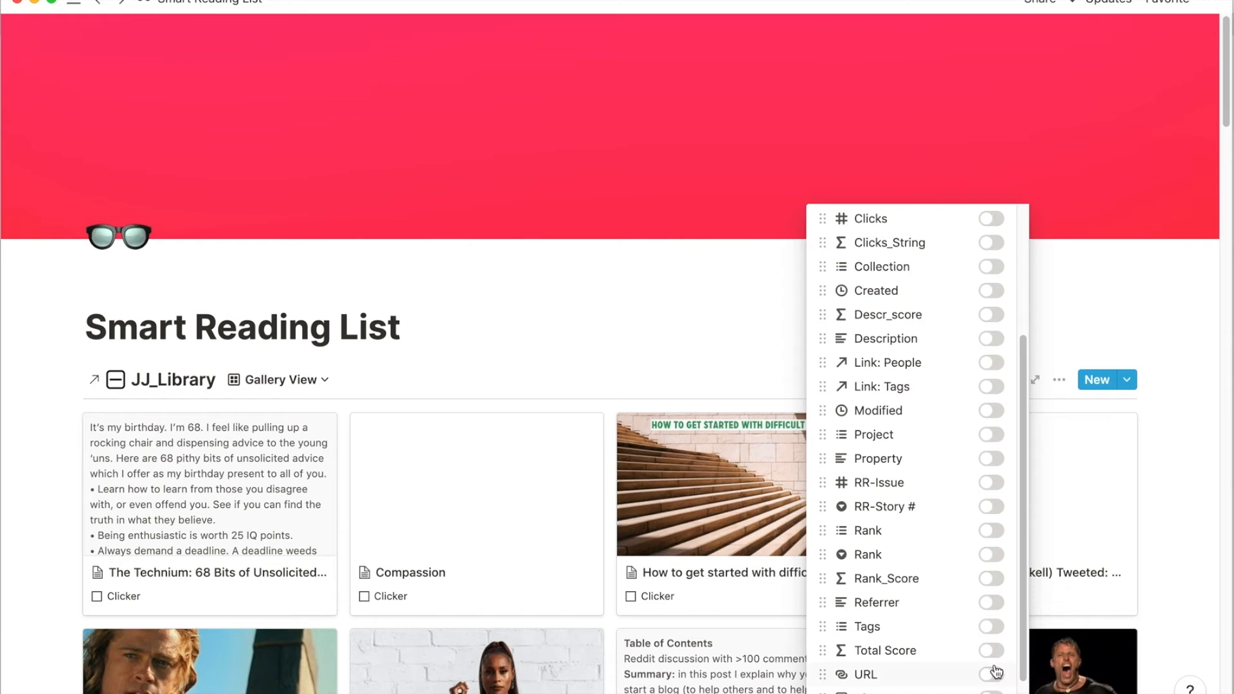
click(991, 675)
scroll(993, 680, down, 2)
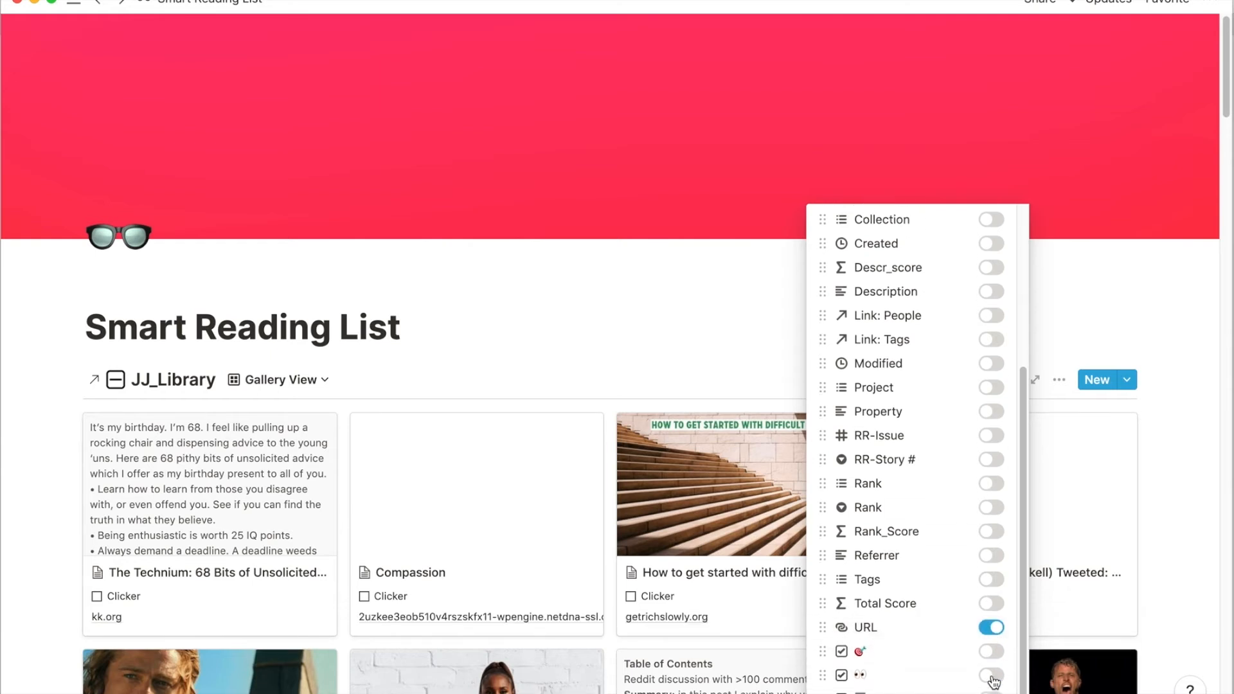
click(993, 532)
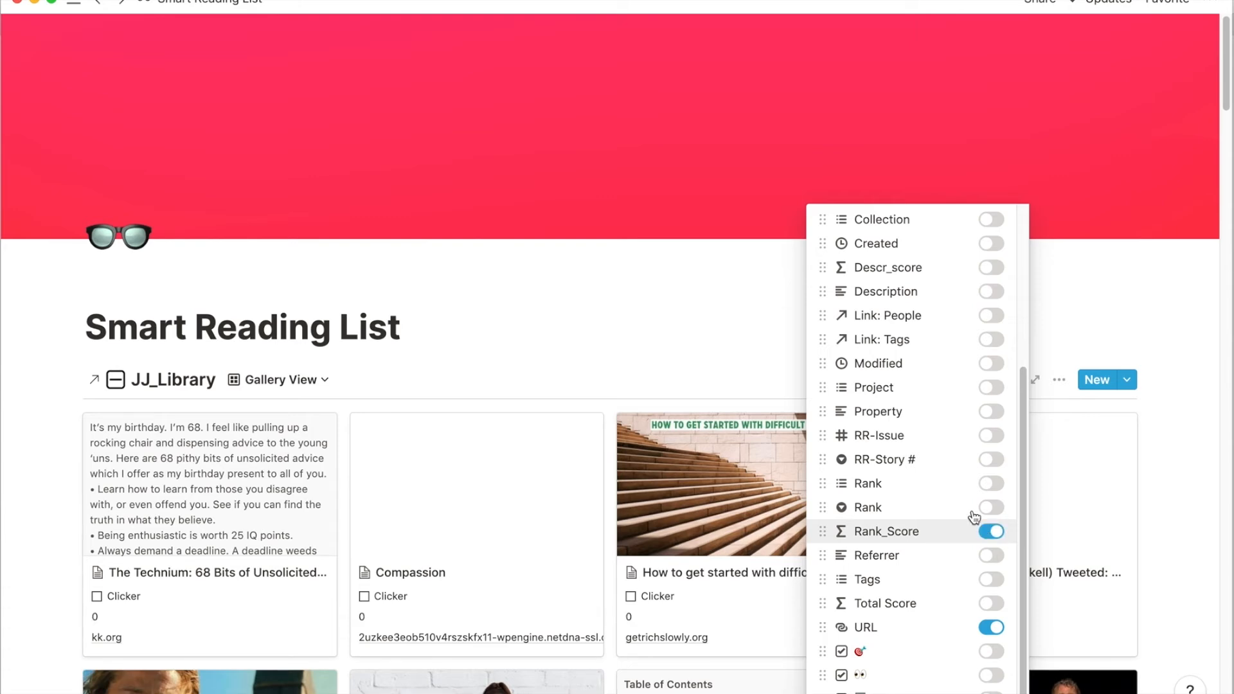
click(733, 352)
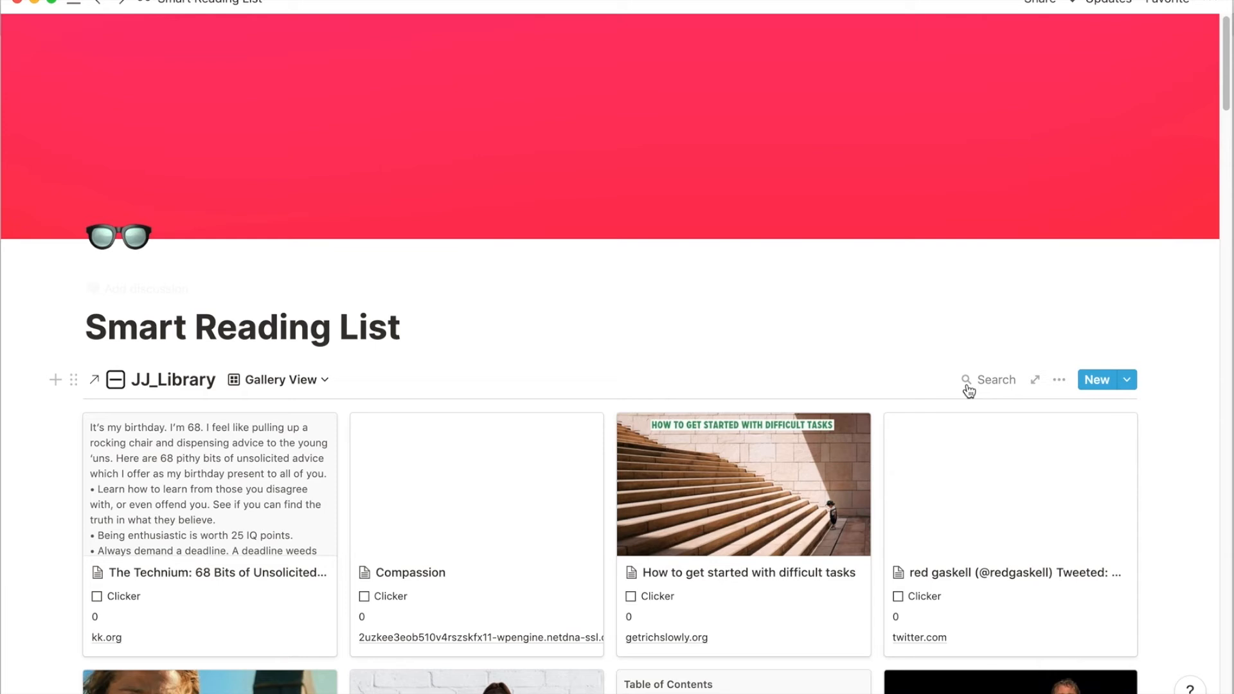
Filter the gallery to entries whose Rank_Score is greater than 0.
click(1058, 382)
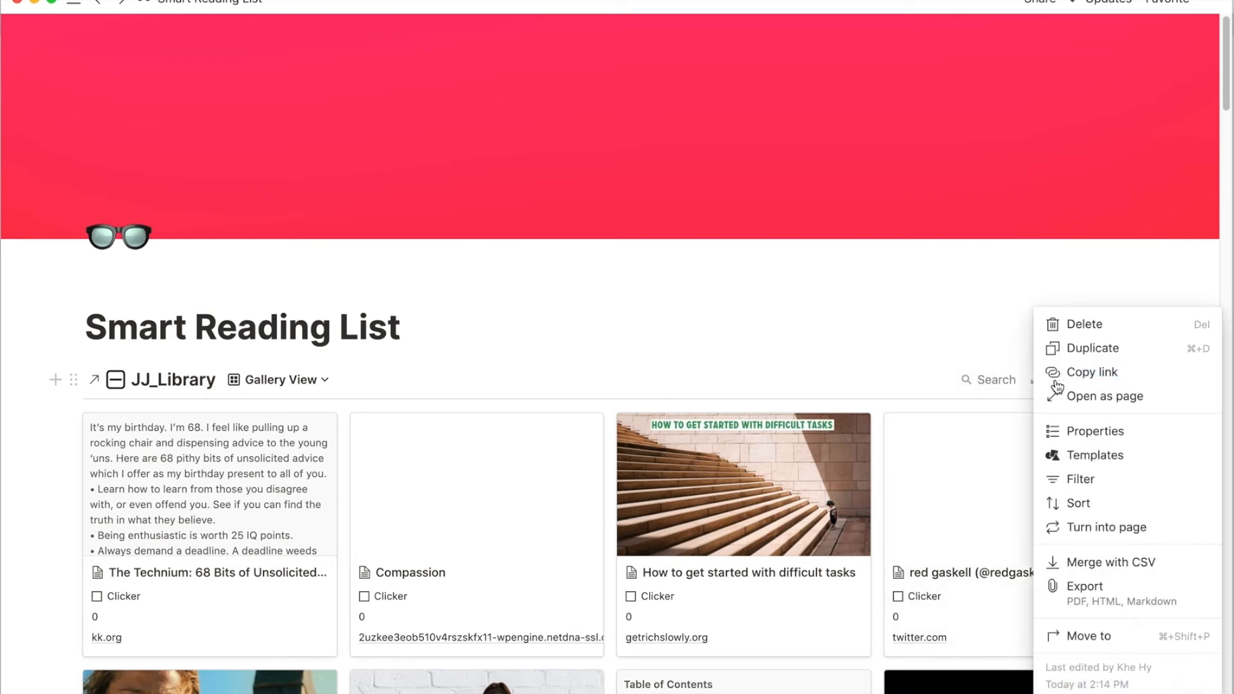
click(1079, 480)
click(898, 521)
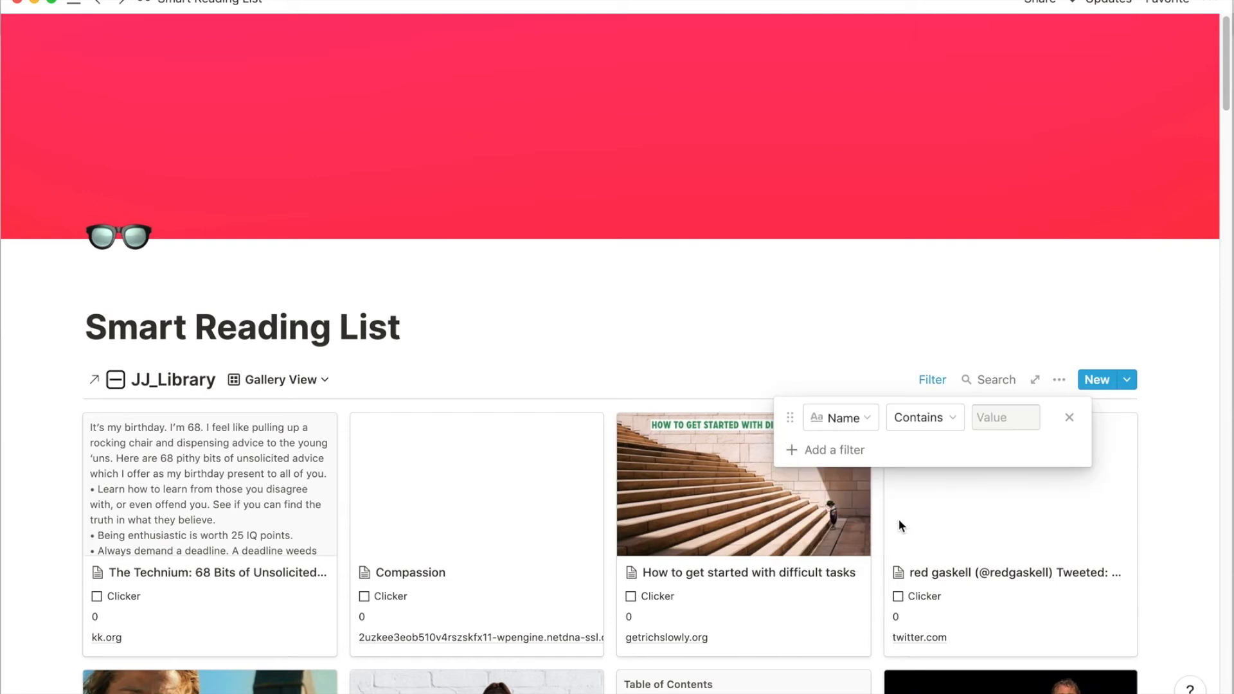
click(825, 416)
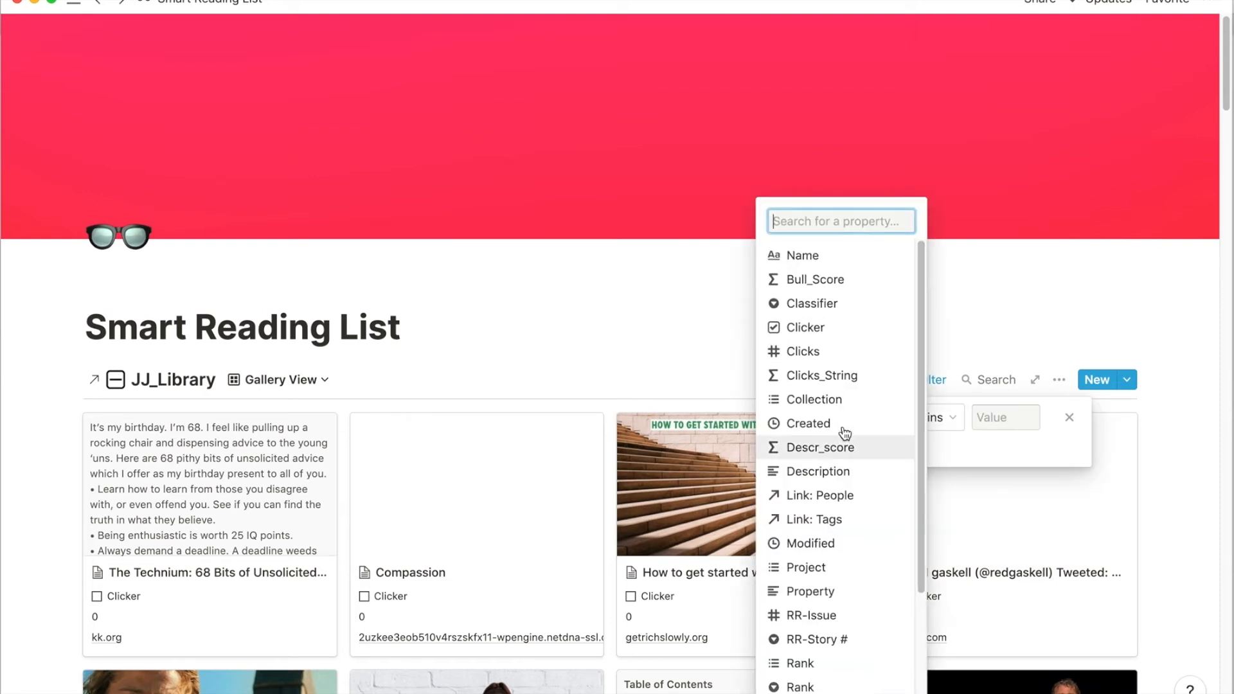
scroll(846, 441, down, 1)
scroll(847, 442, down, 5)
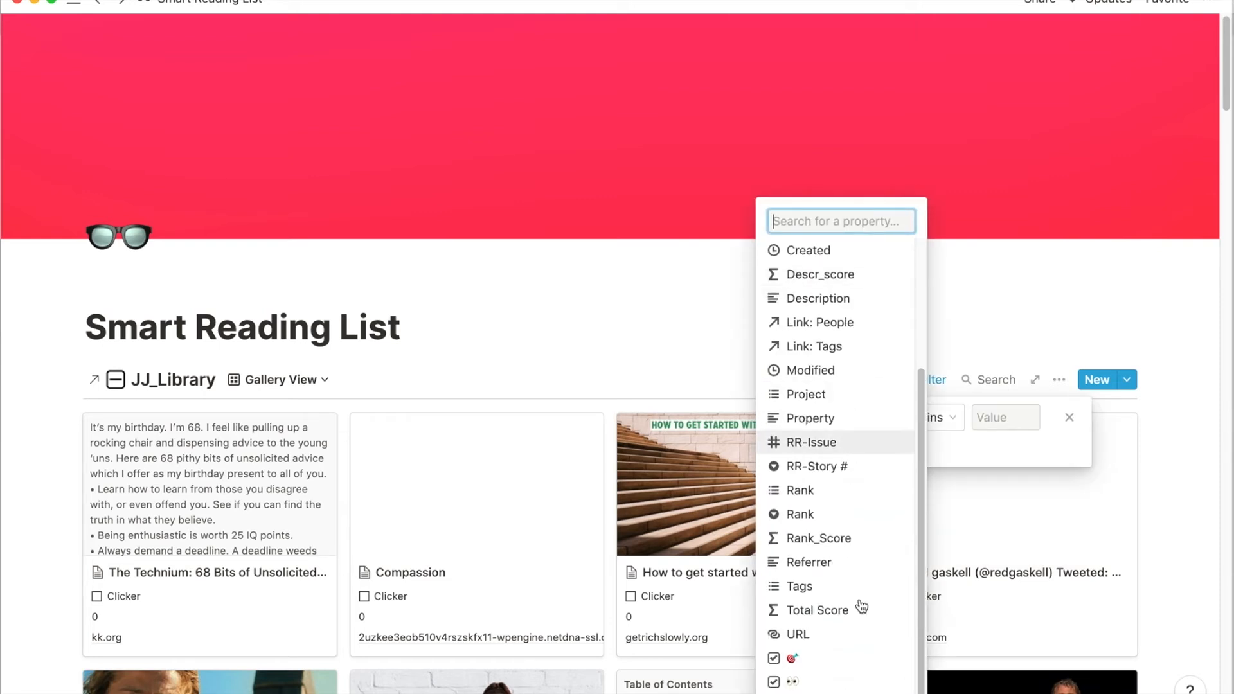
click(822, 537)
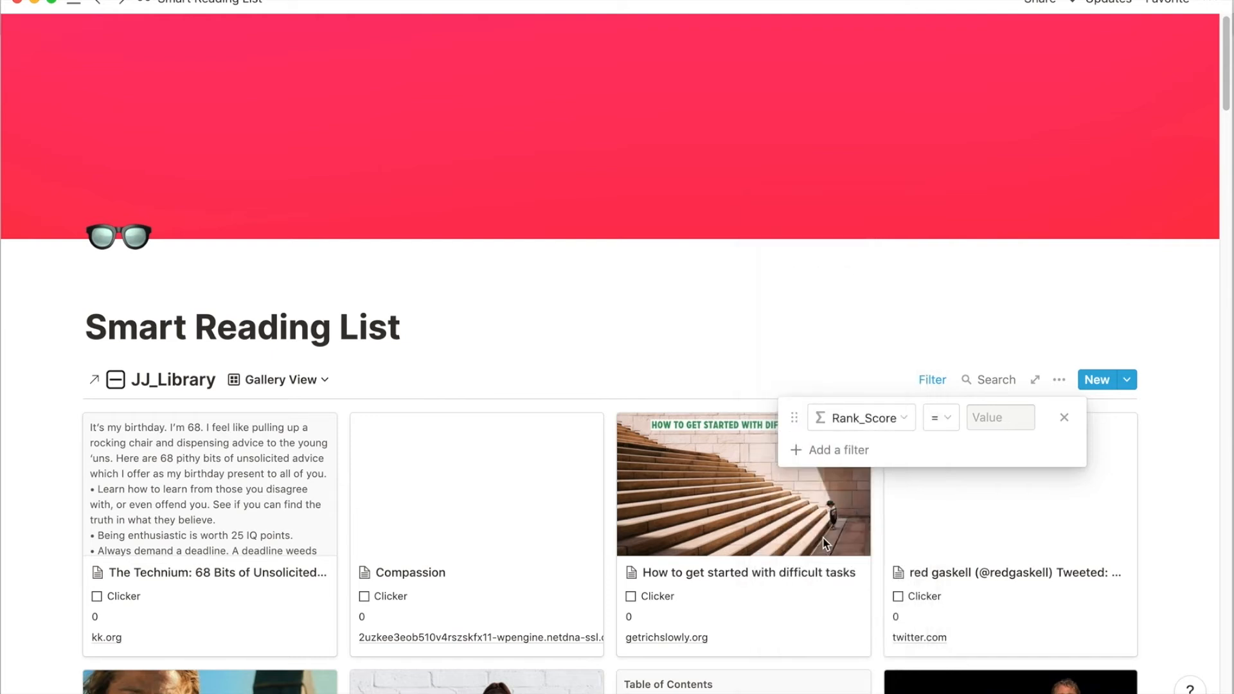
click(946, 420)
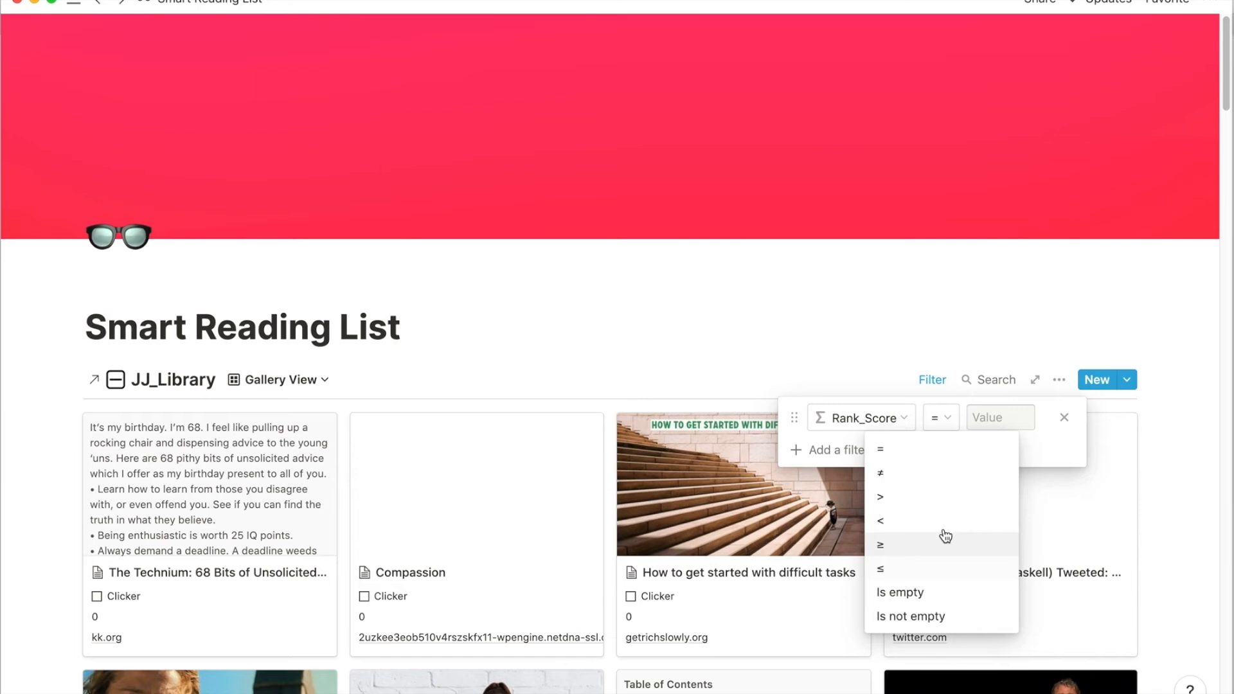
click(933, 502)
click(1000, 417)
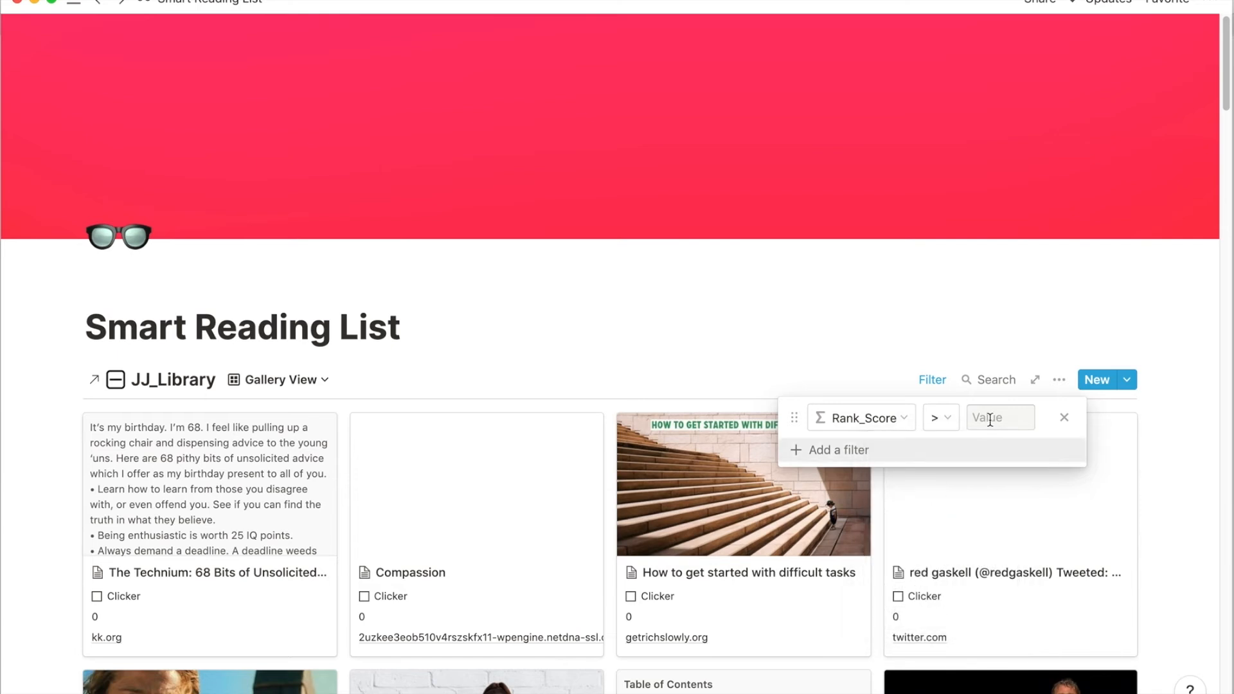
text(0)
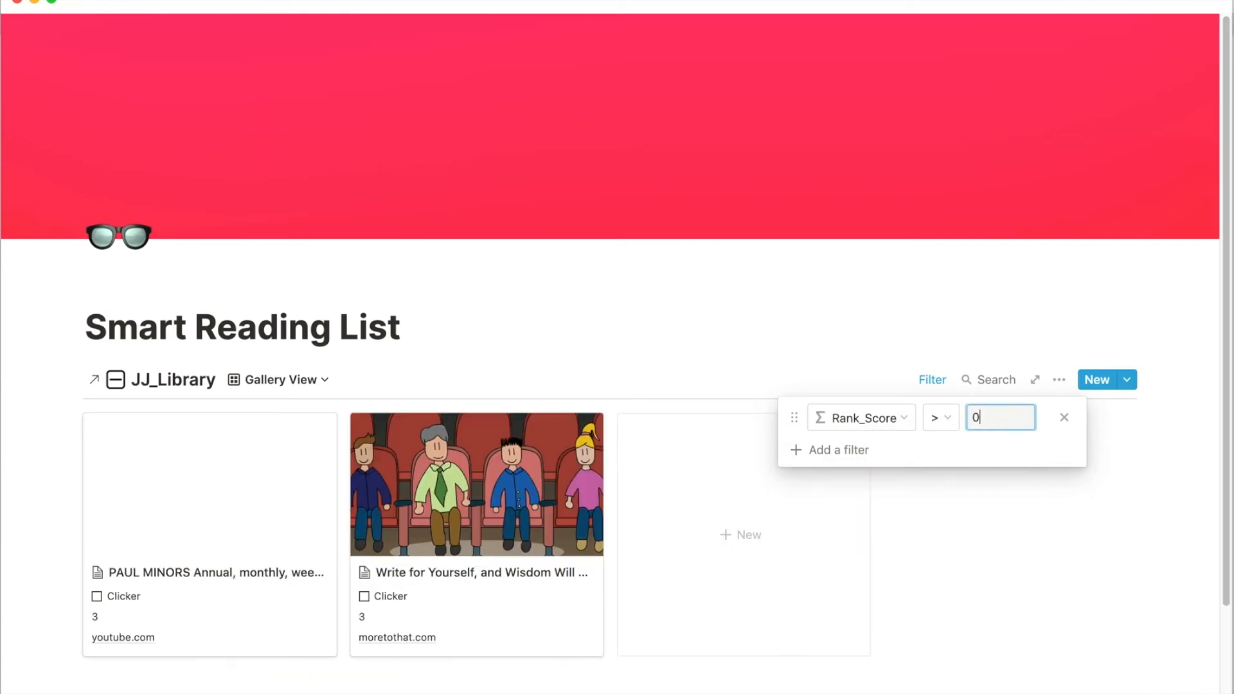
key(Return)
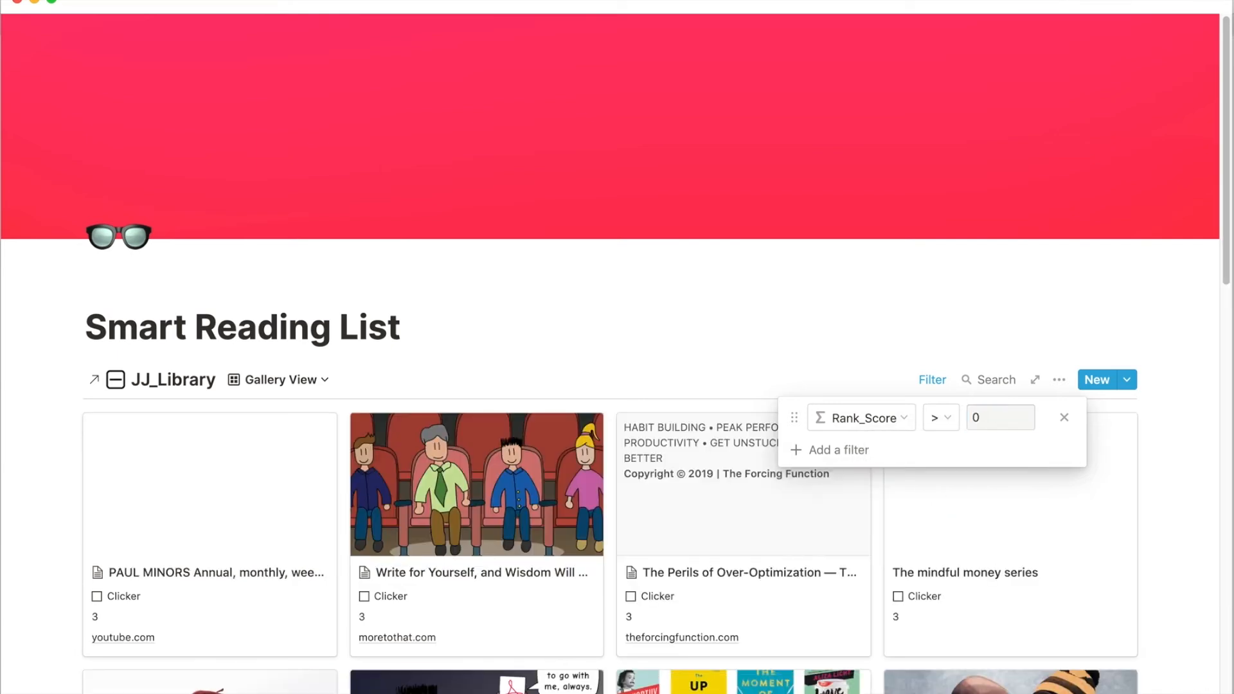
Close the filter settings and look through the filtered JJ_Library gallery cards.
click(795, 311)
scroll(796, 311, down, 5)
scroll(795, 313, down, 13)
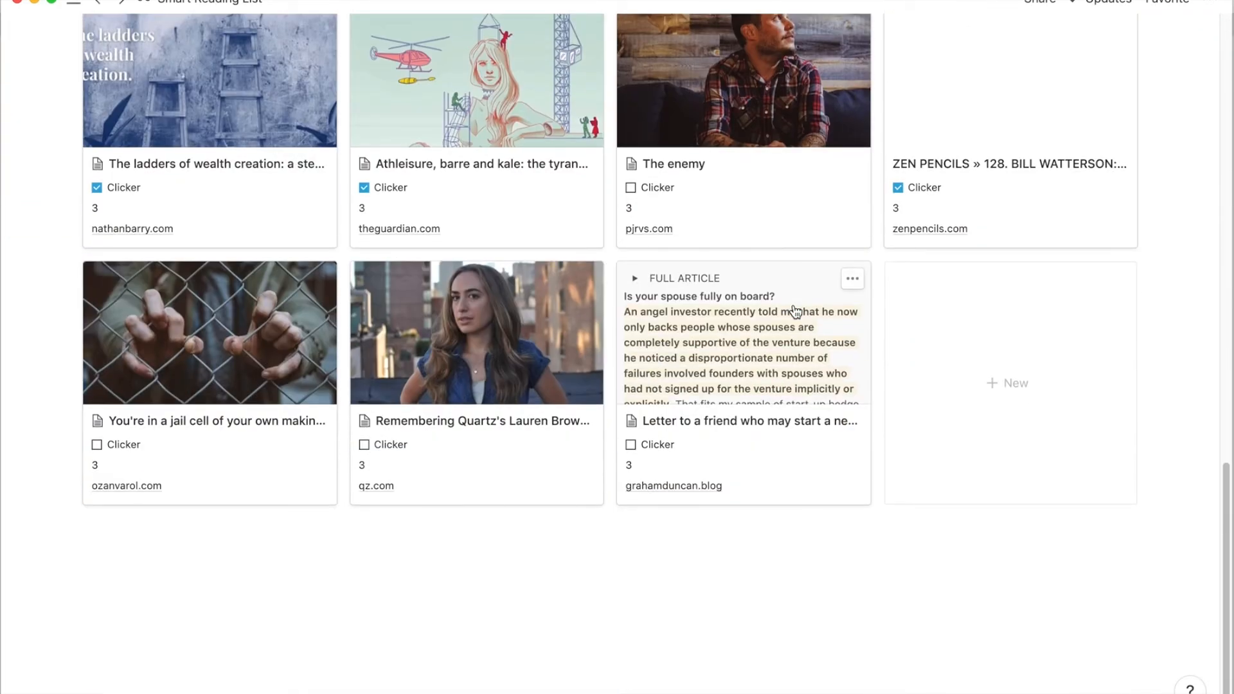
scroll(795, 311, up, 18)
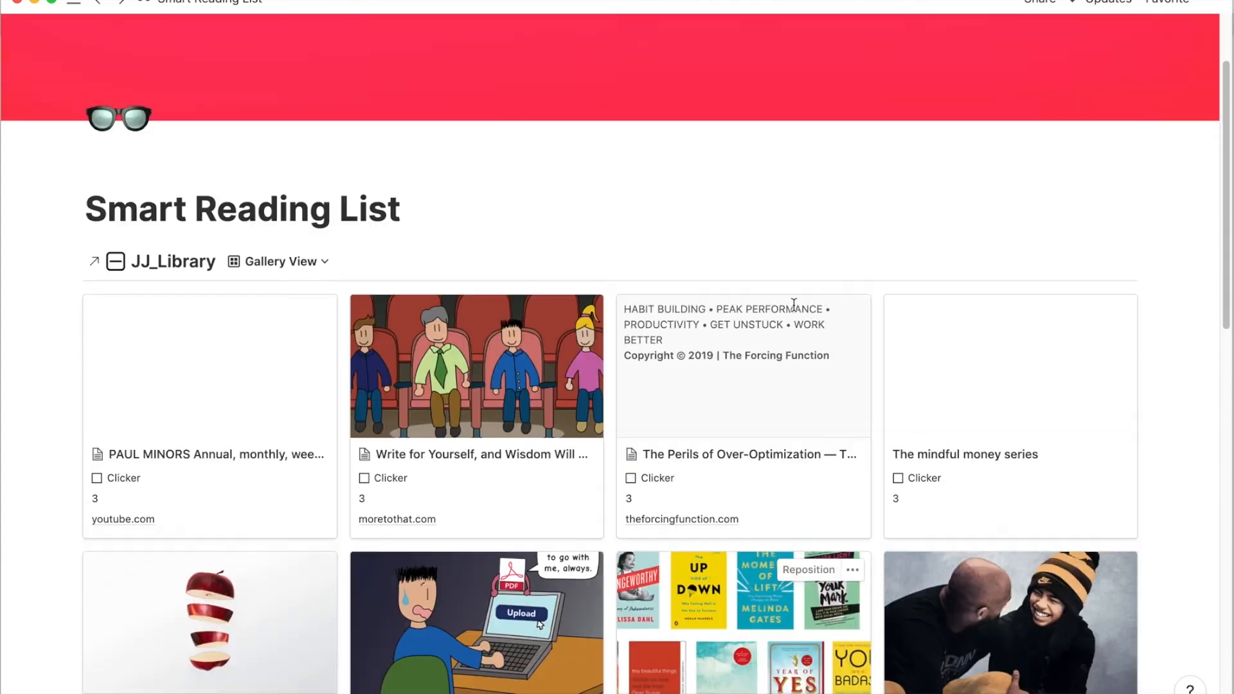
scroll(793, 303, up, 2)
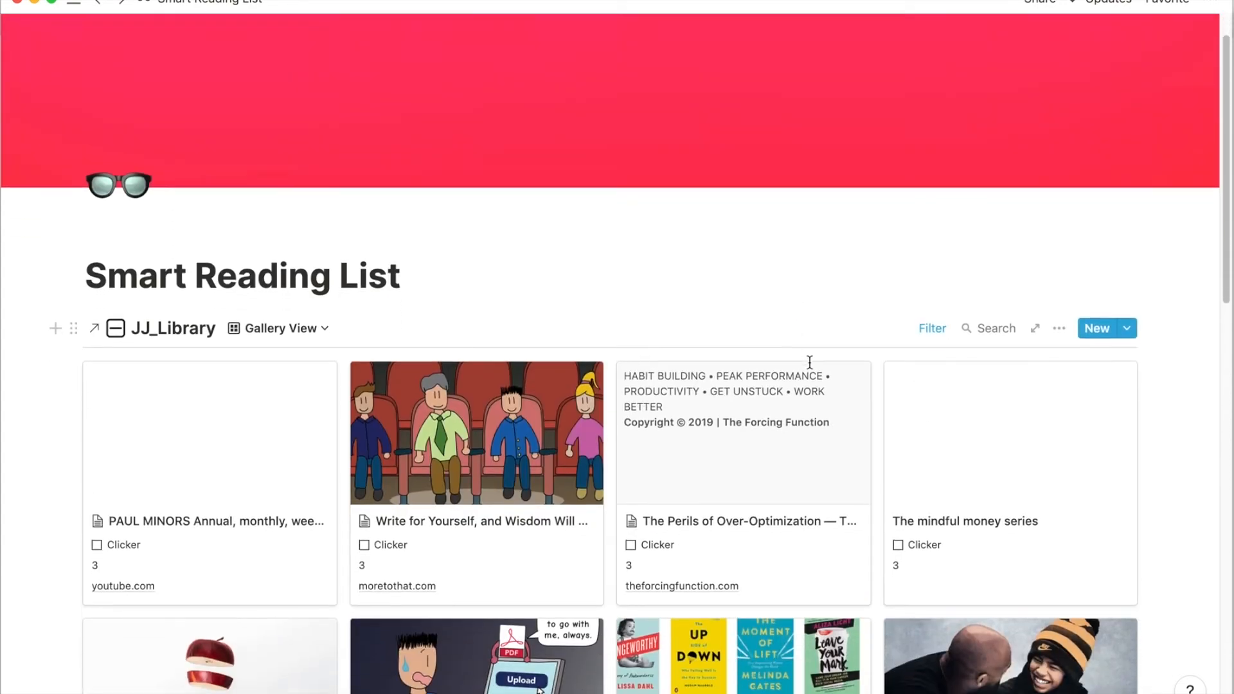
scroll(809, 361, down, 3)
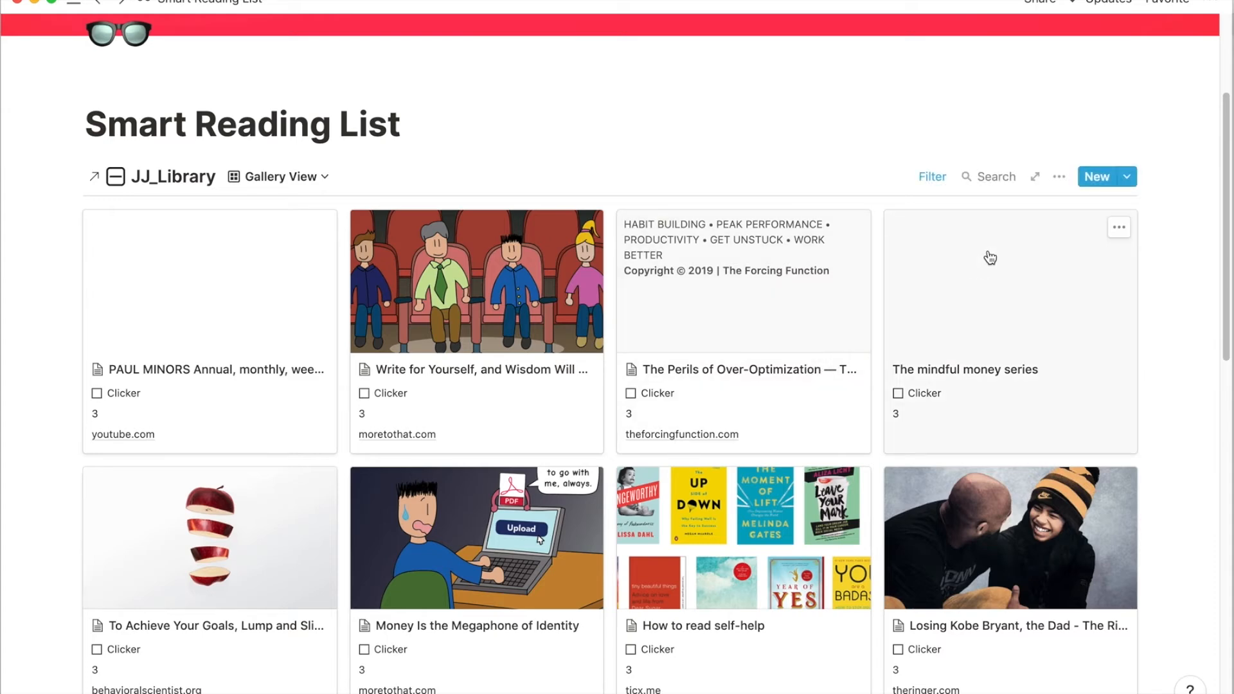
Add a sort to the gallery by Rank_Score in descending order.
click(1056, 180)
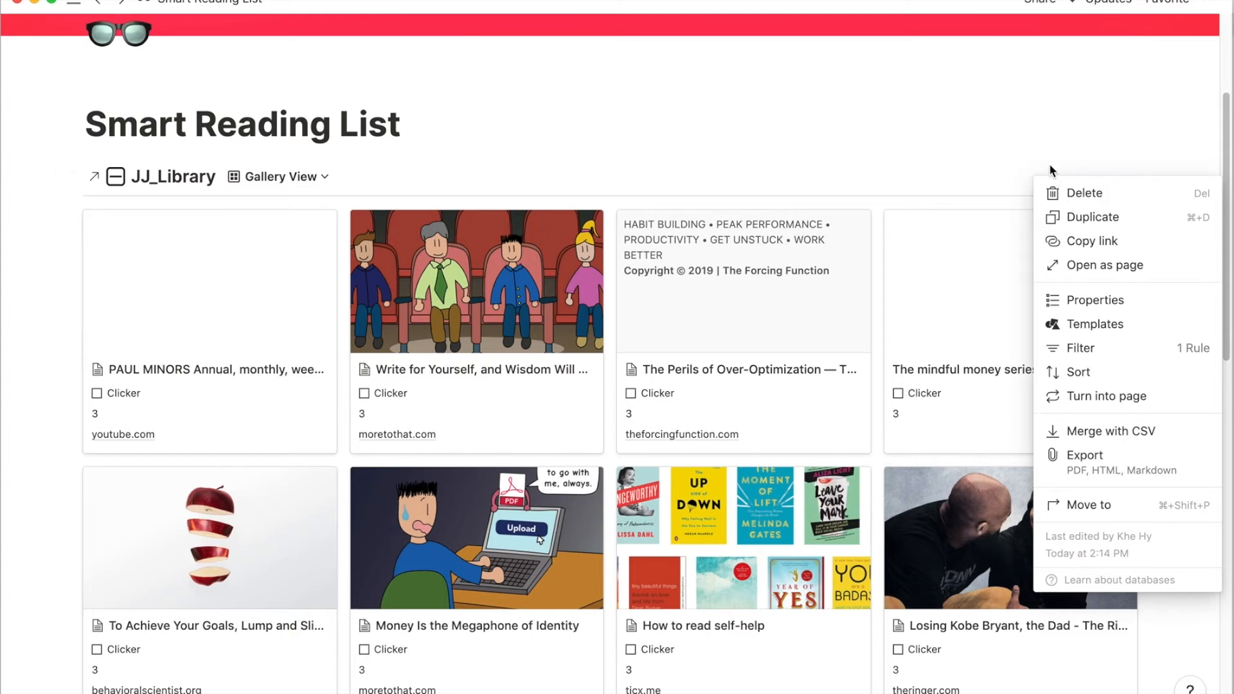
click(1048, 161)
click(1059, 179)
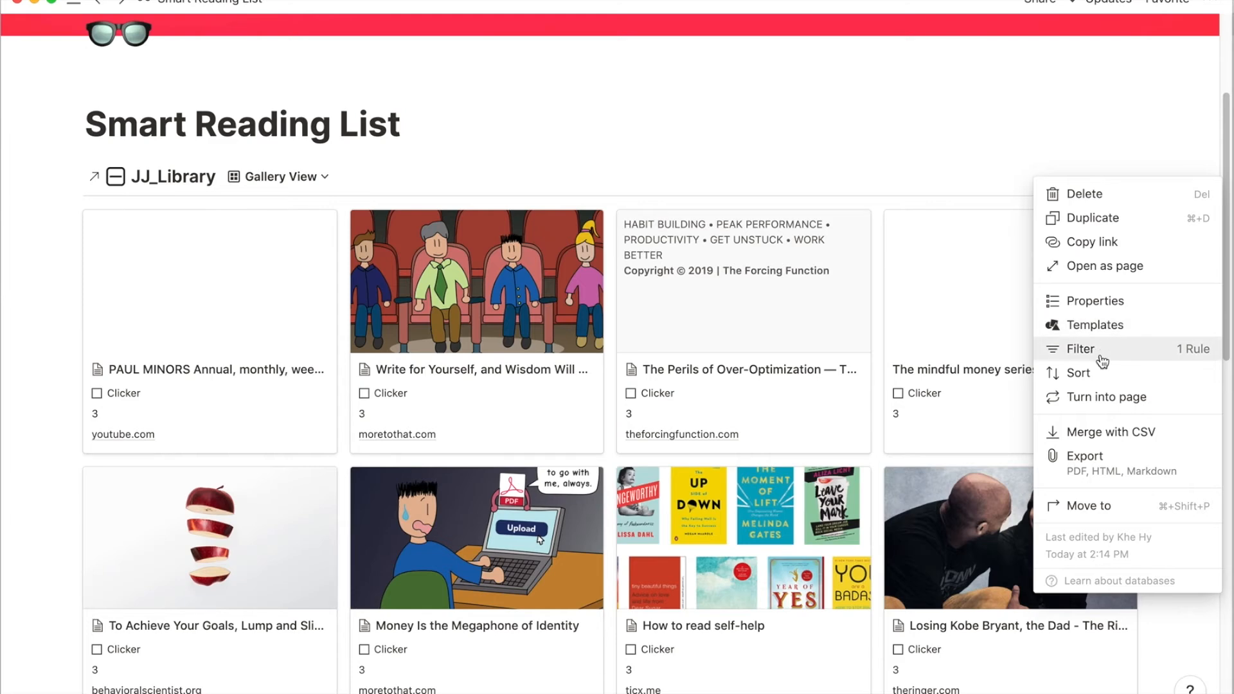
click(1106, 379)
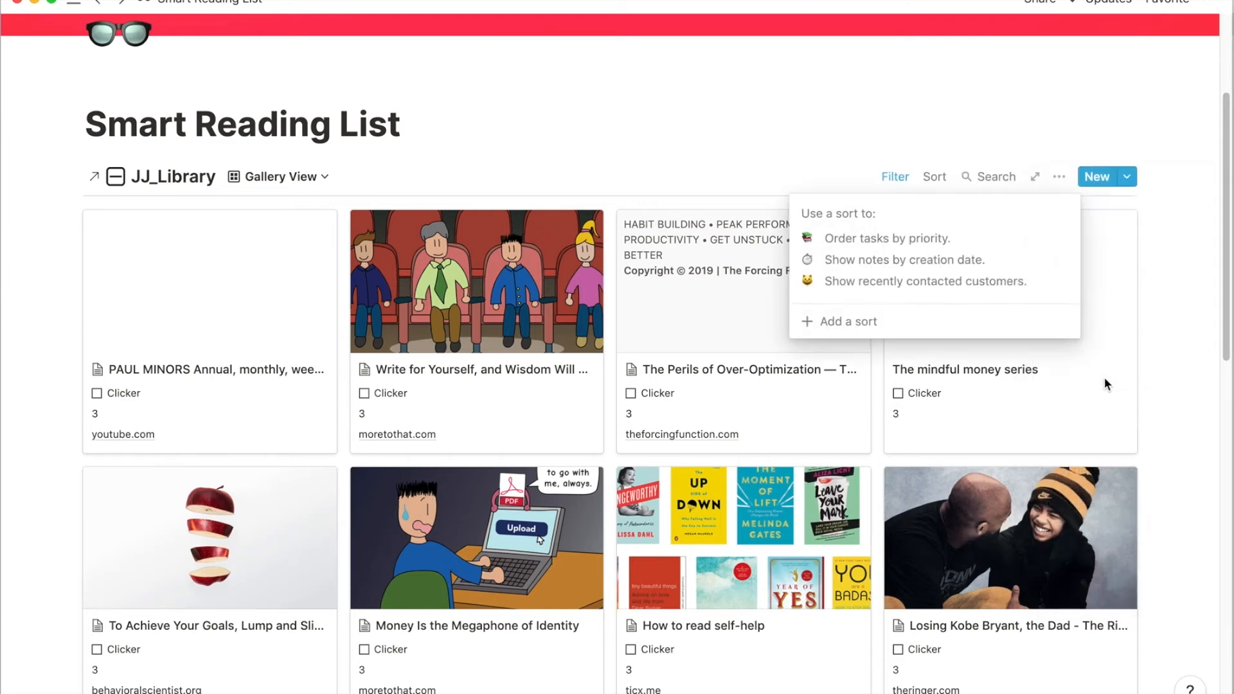
click(839, 318)
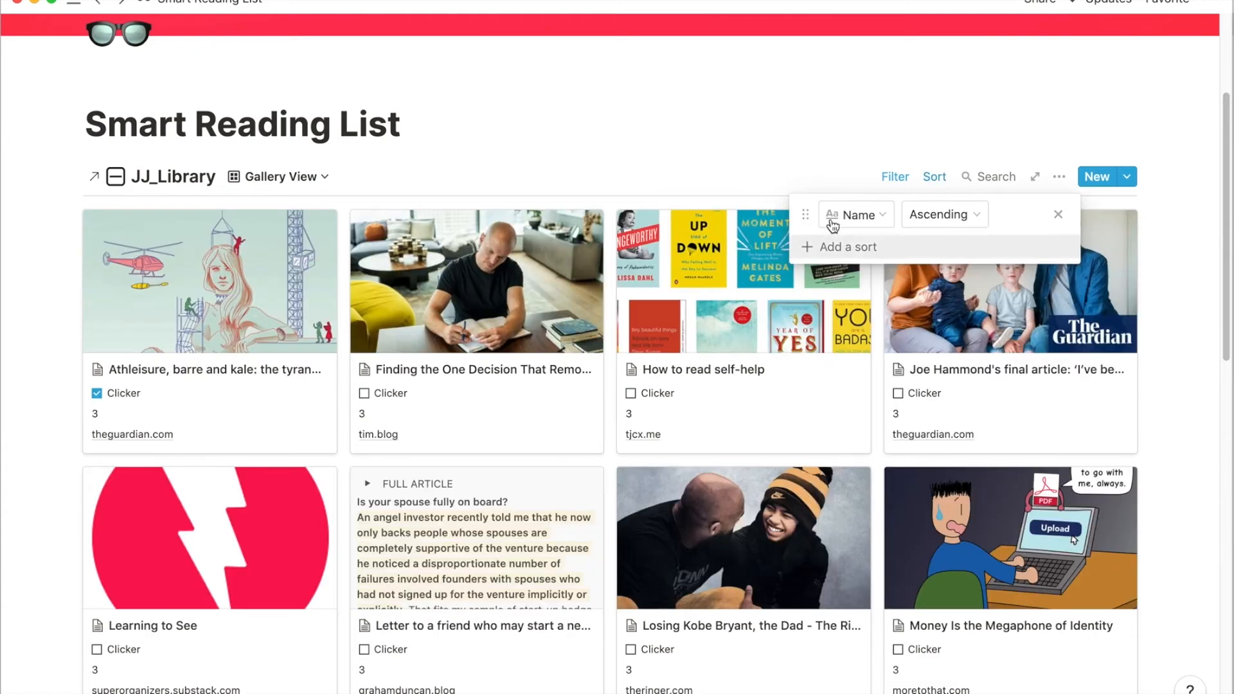
click(839, 219)
scroll(874, 636, down, 5)
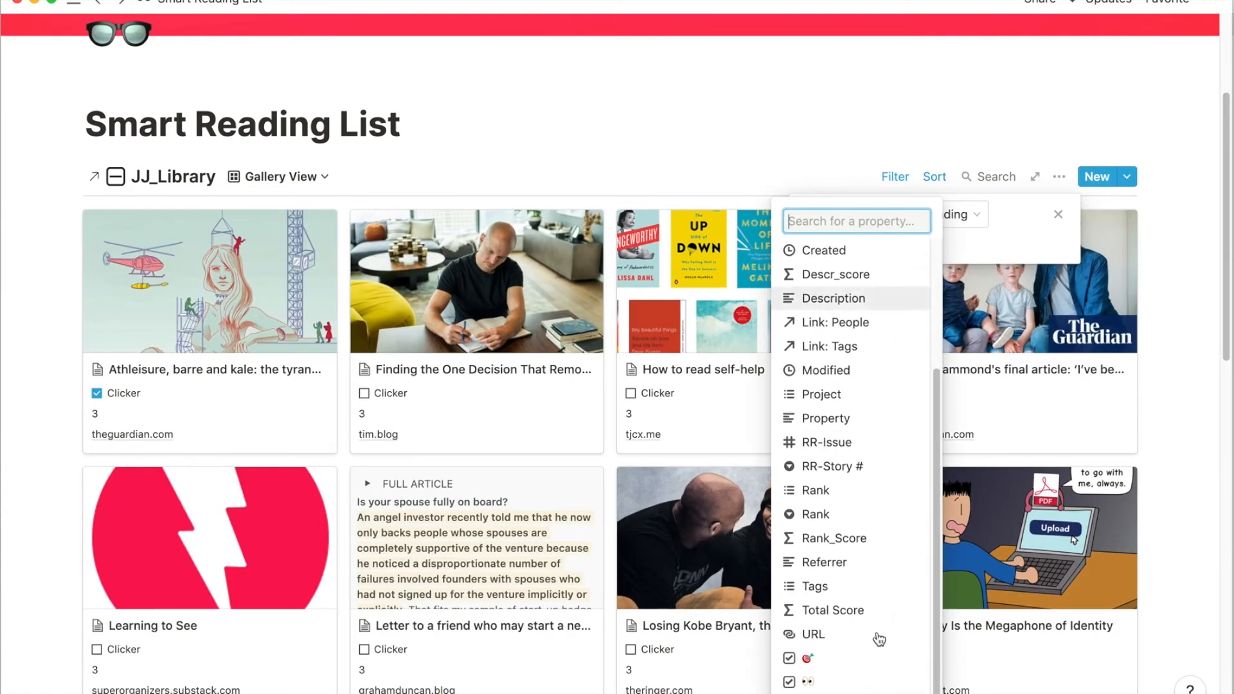
click(831, 539)
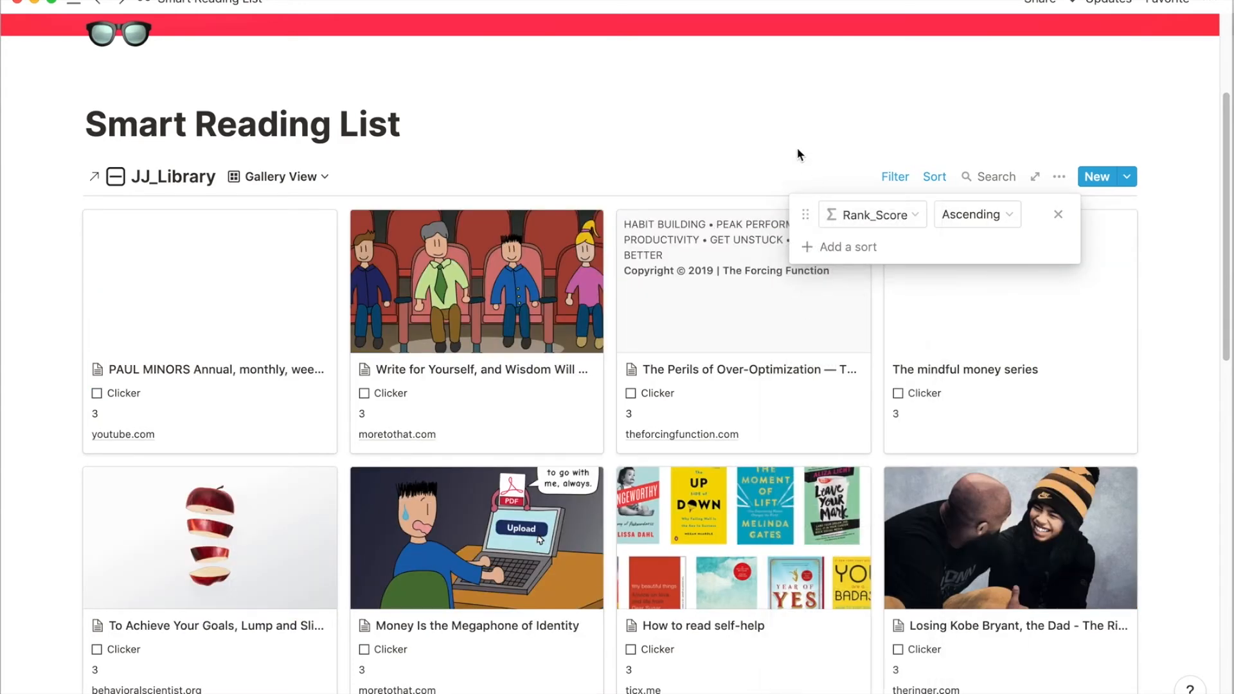
click(944, 214)
click(964, 270)
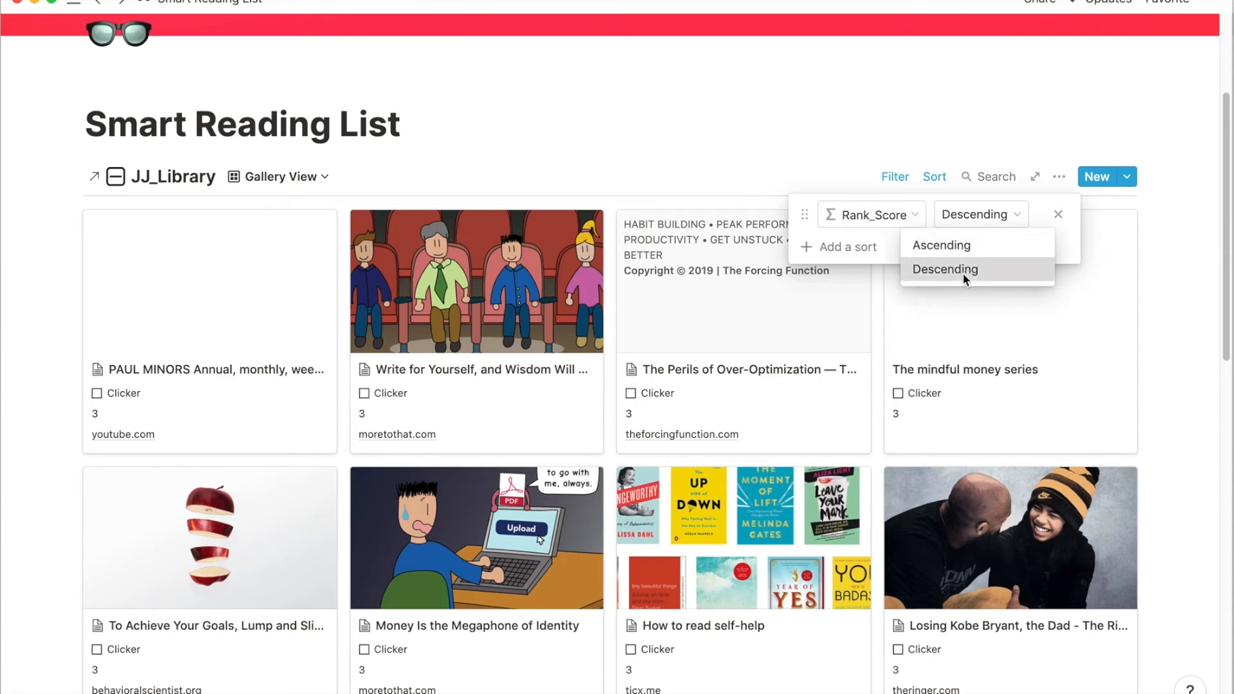
click(784, 179)
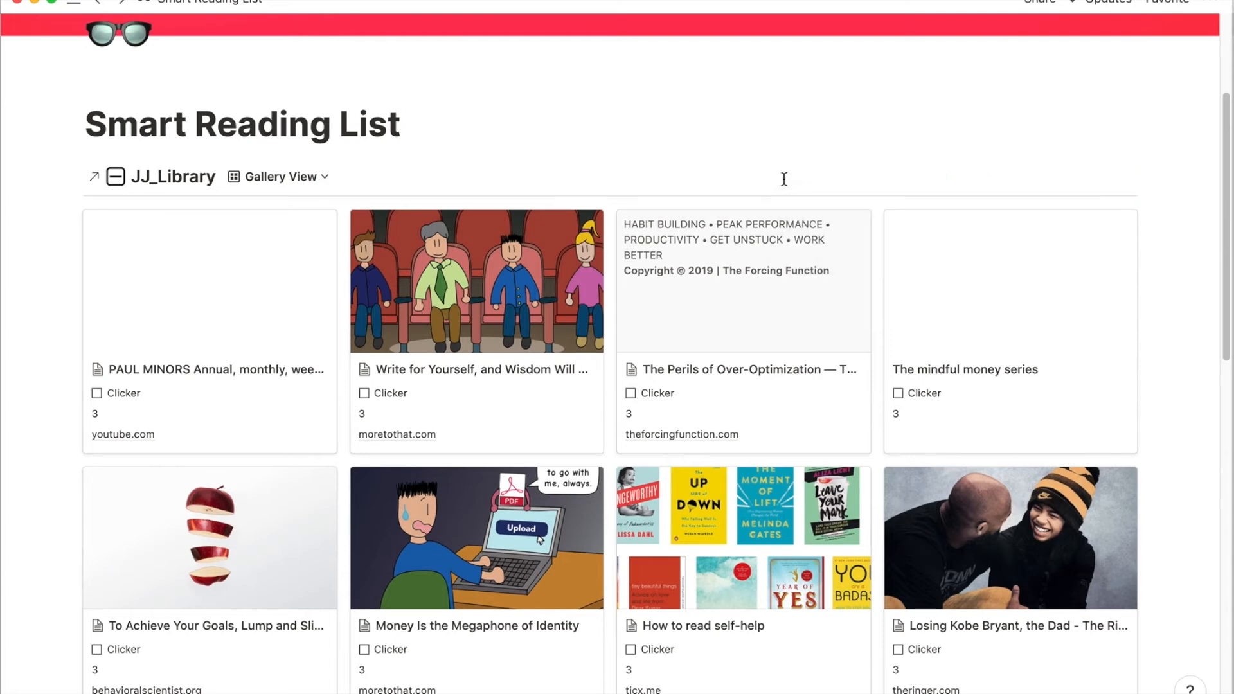
Change the gallery's filter rule to show entries whose Total Score is greater than 0.
scroll(857, 290, down, 10)
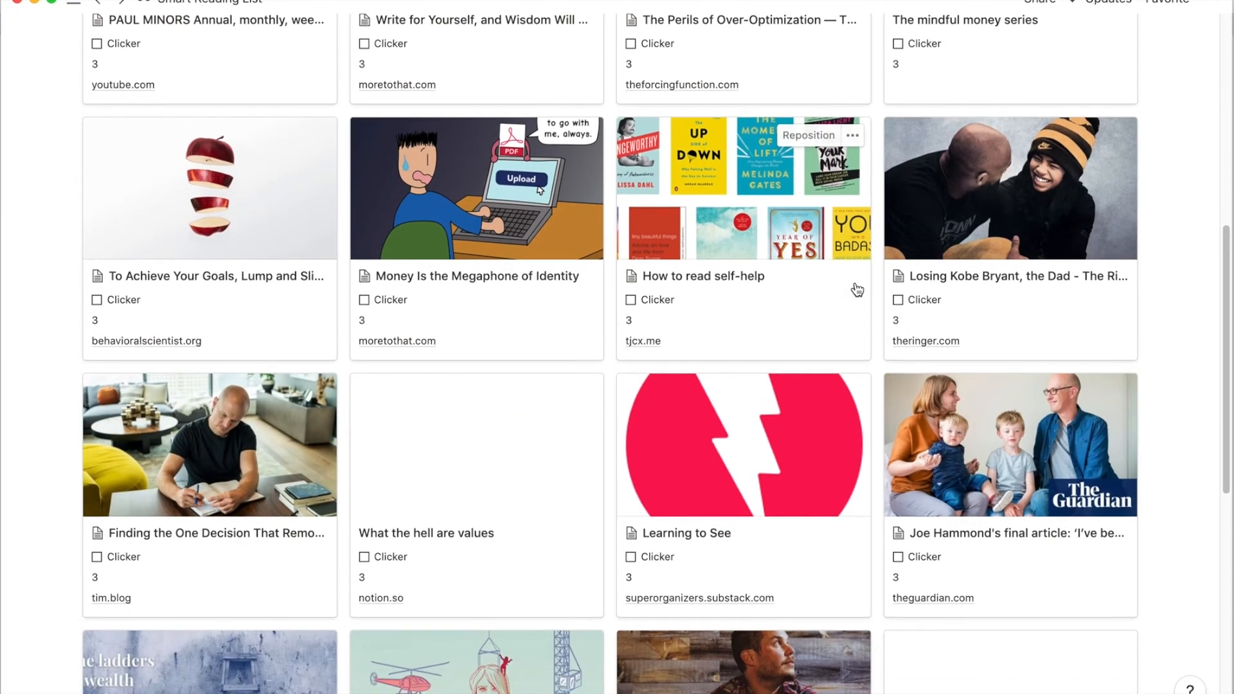
scroll(856, 286, down, 9)
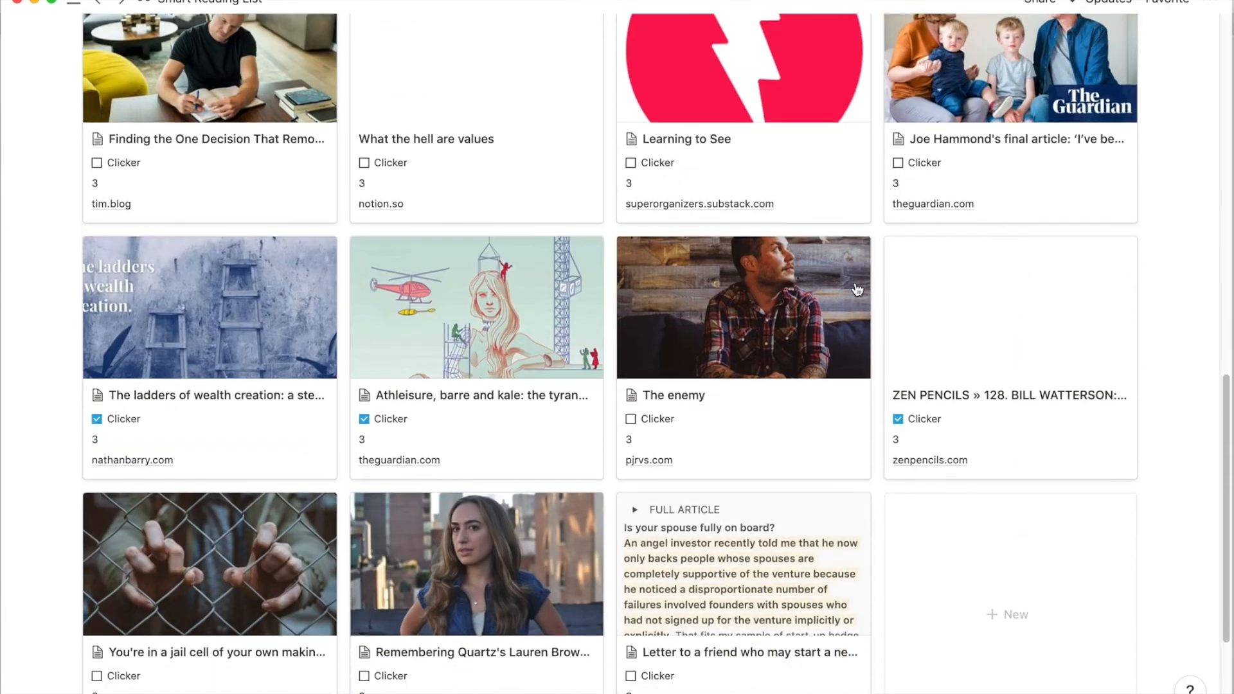
scroll(856, 287, up, 20)
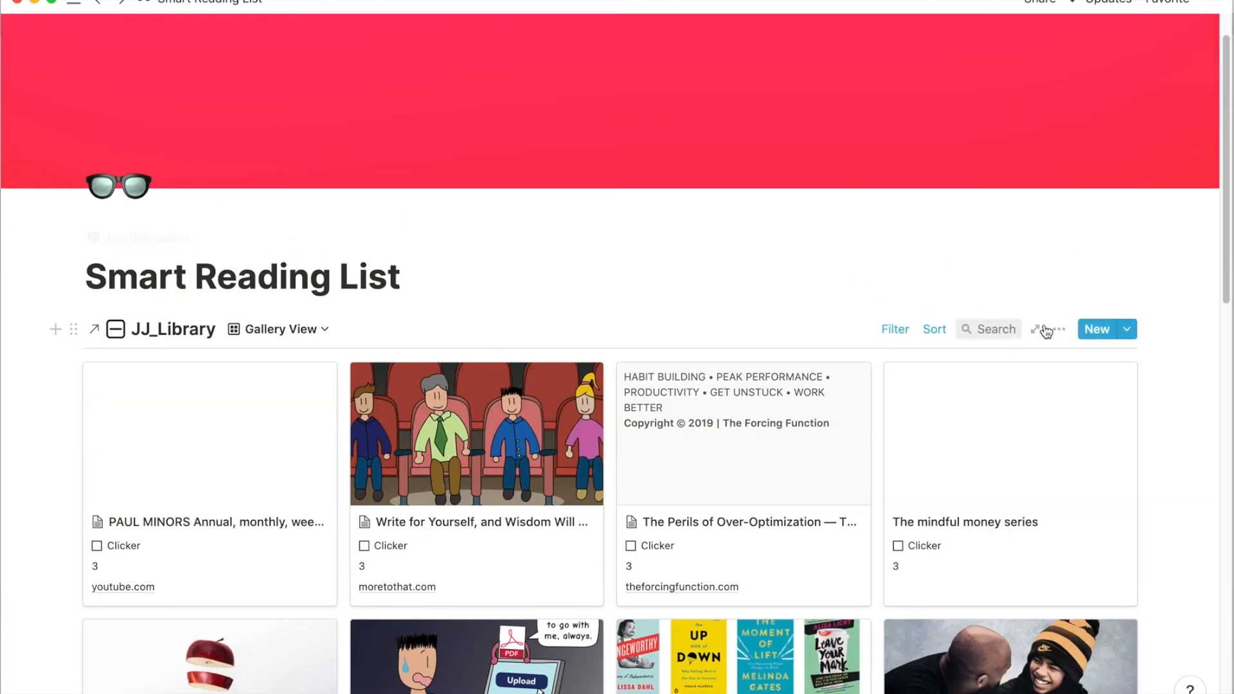
click(1057, 329)
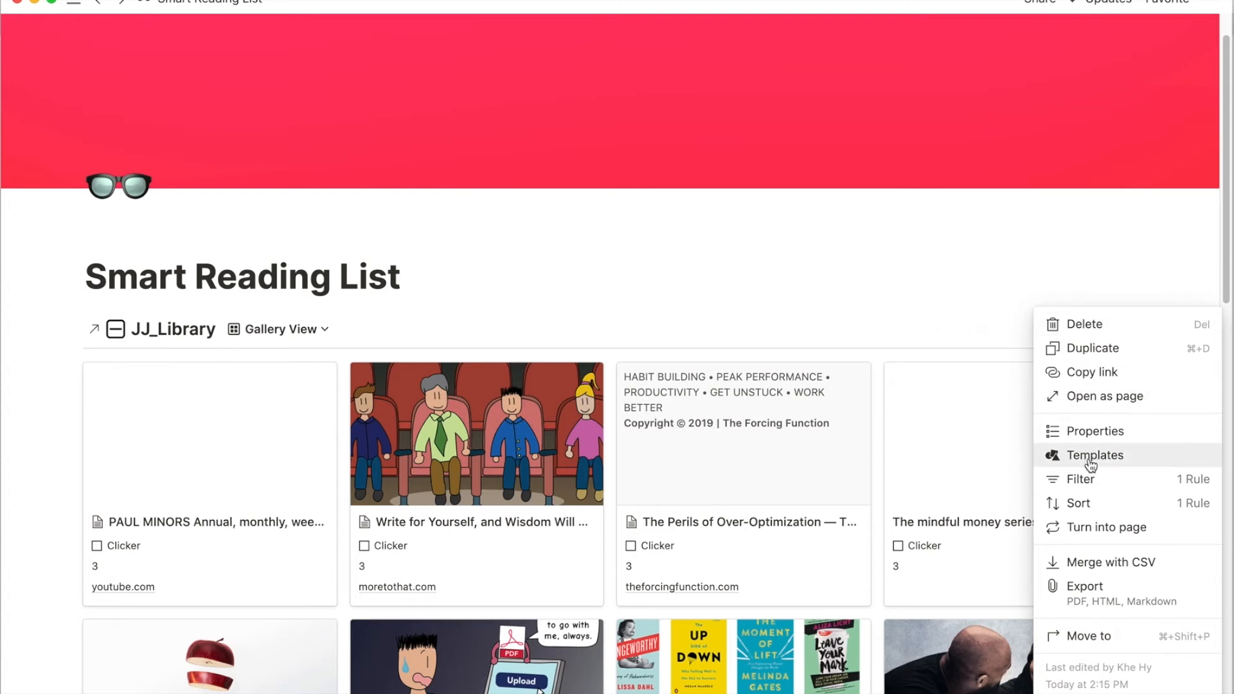
click(1092, 479)
click(856, 369)
scroll(846, 406, down, 5)
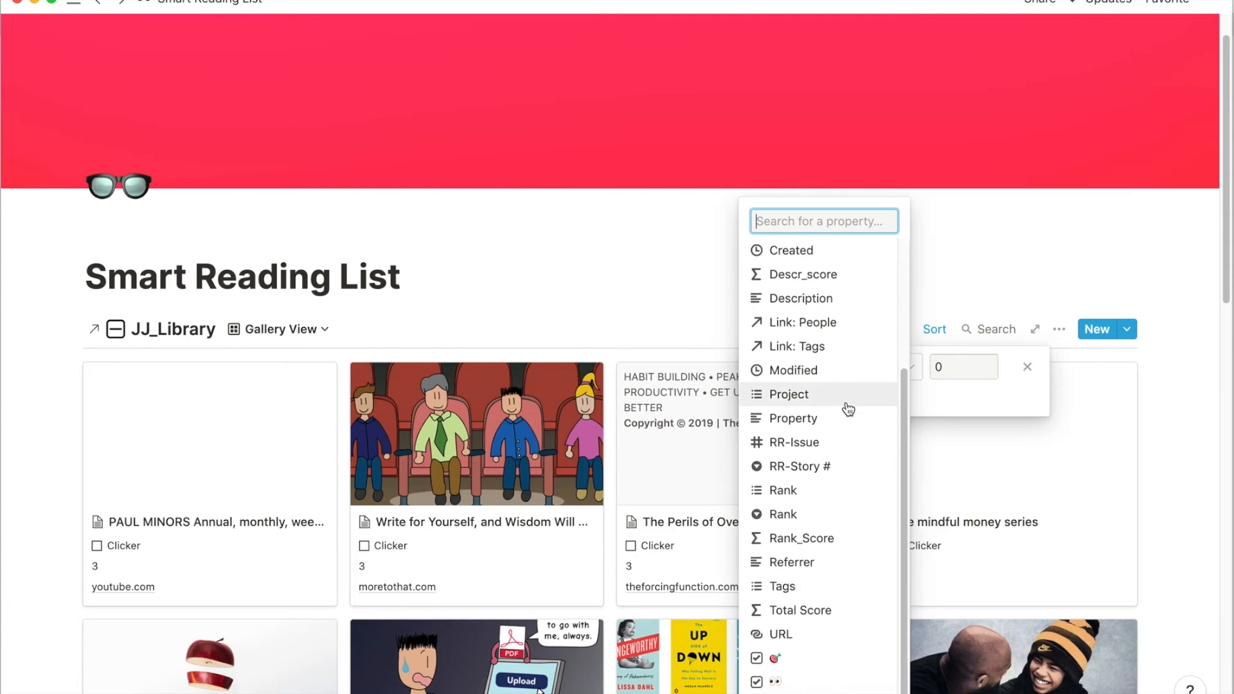
click(832, 612)
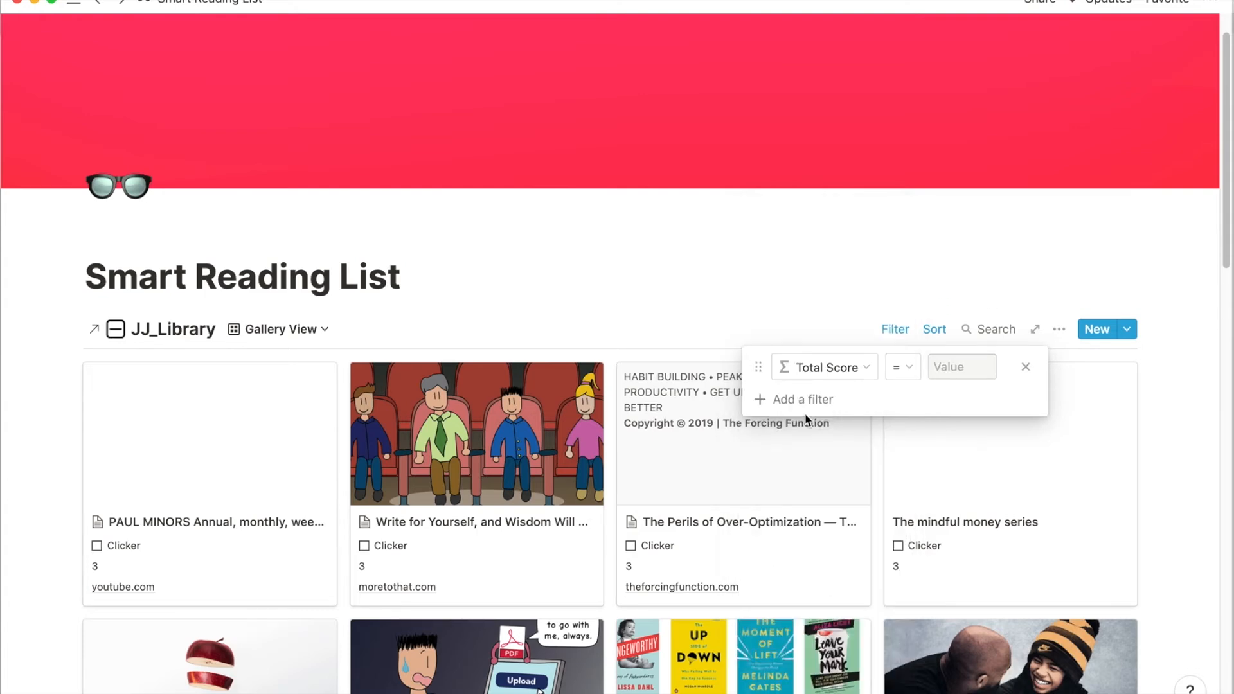
click(897, 374)
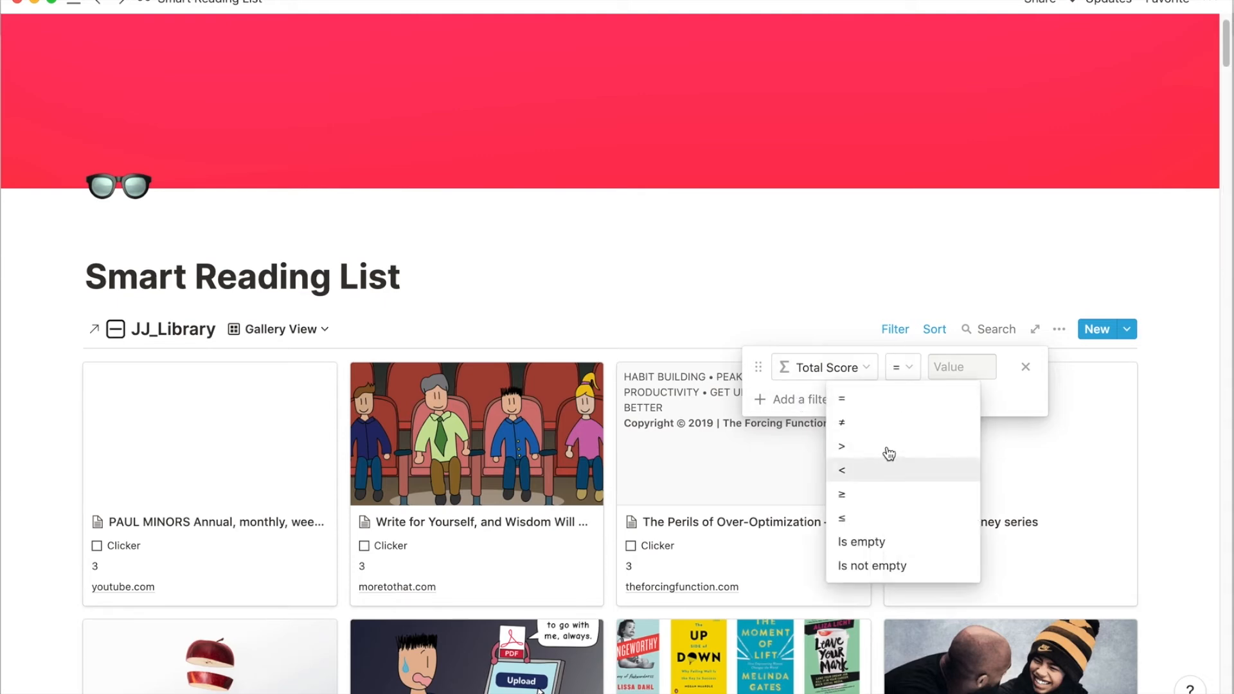
click(947, 367)
text(0)
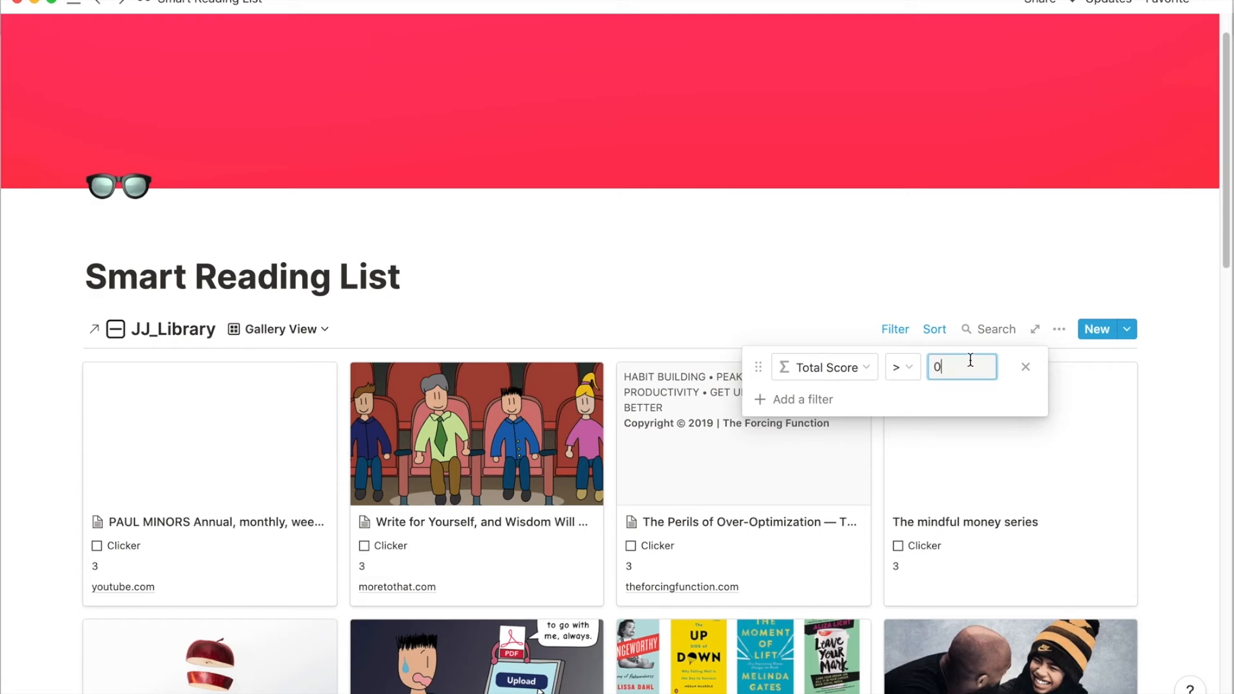
click(948, 229)
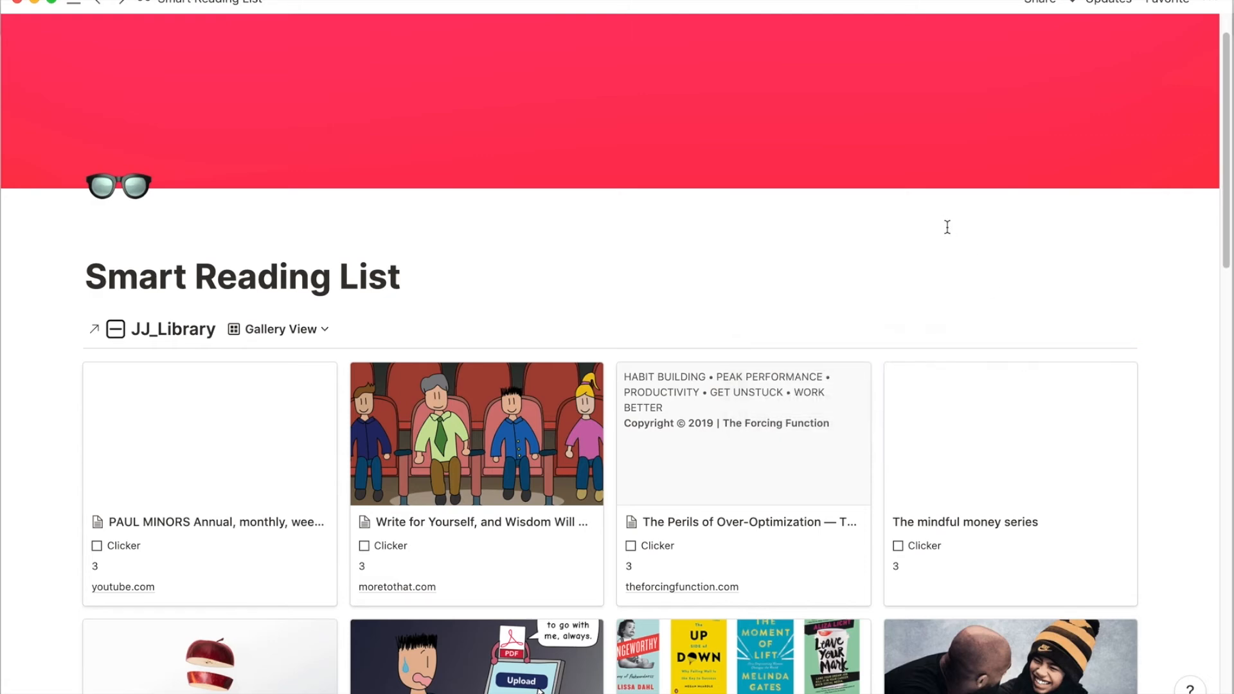
Hide the Rank_Score property and show Total Score on the gallery cards.
scroll(947, 229, down, 8)
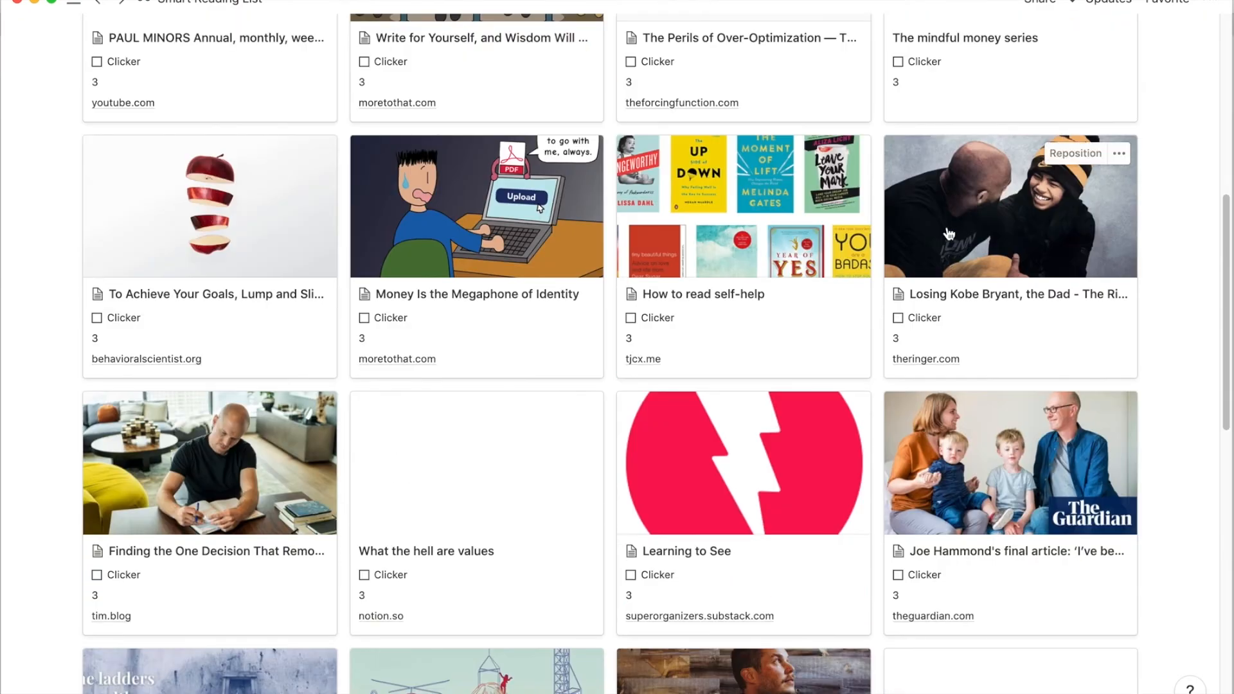
scroll(949, 233, up, 8)
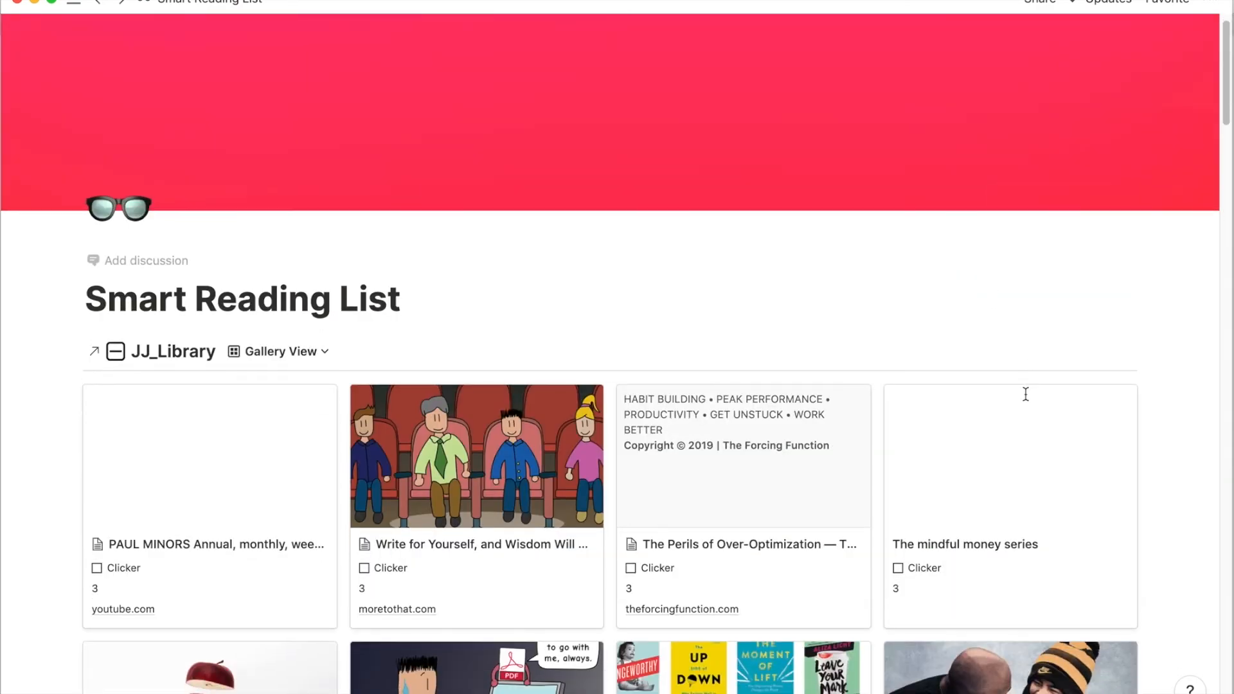
click(1059, 352)
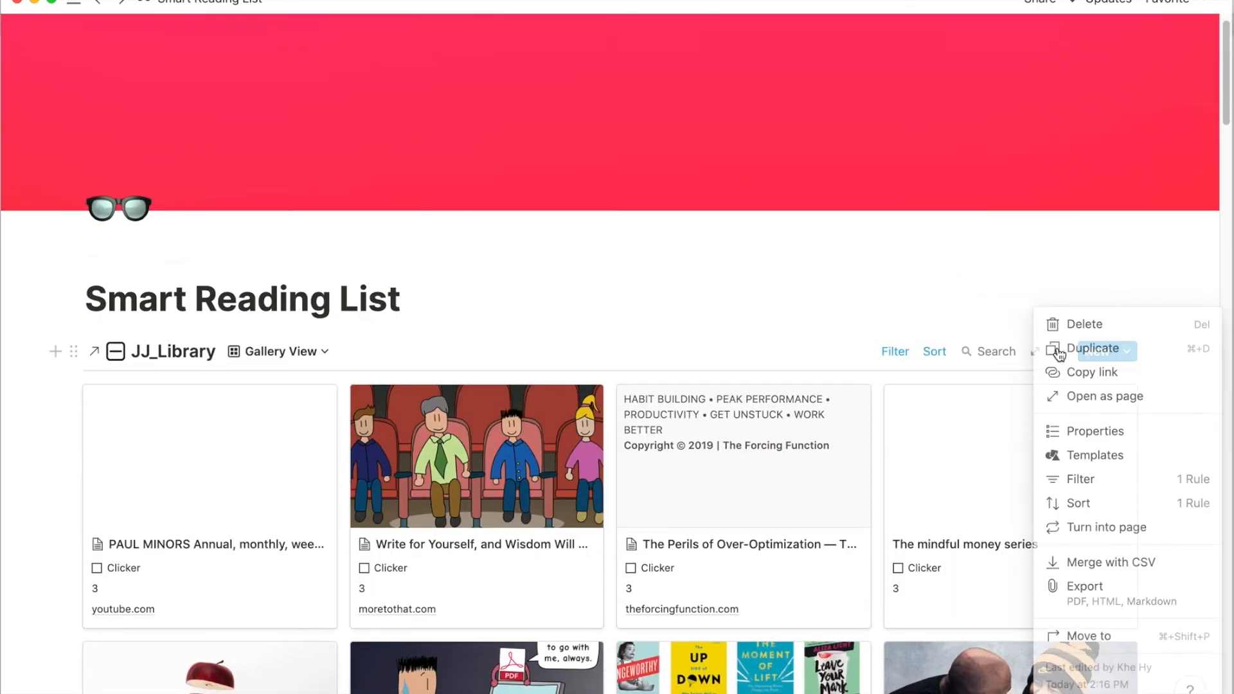
click(1083, 431)
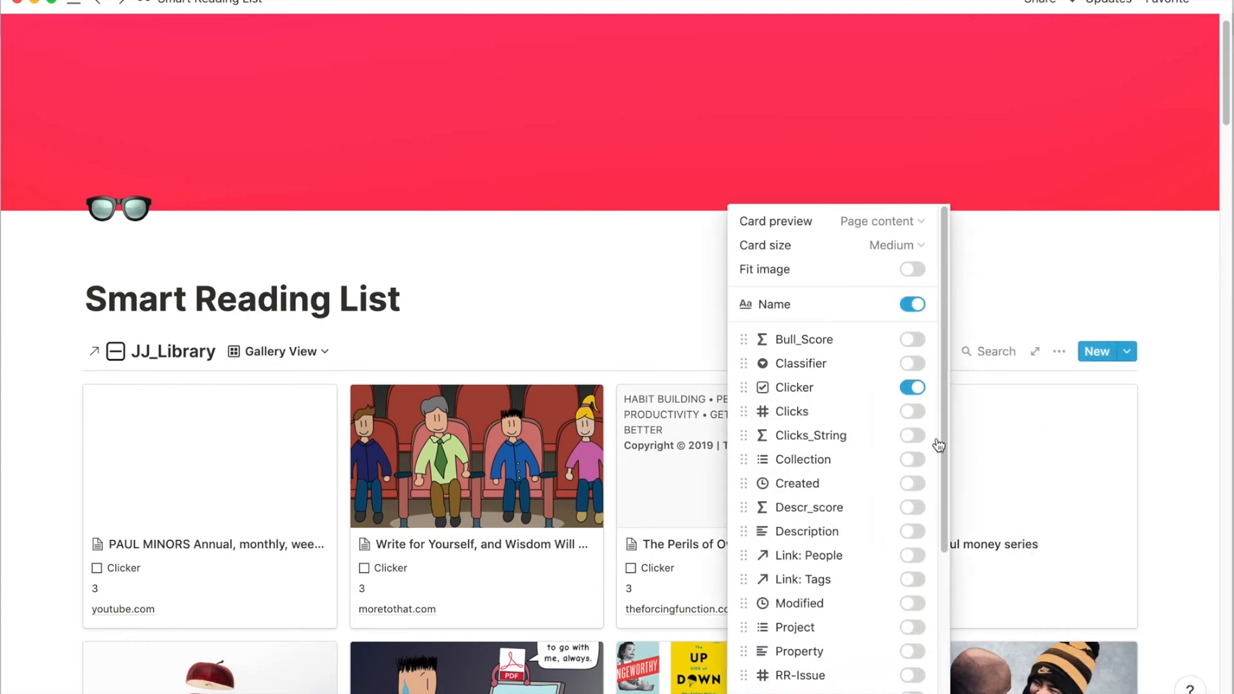
scroll(938, 444, down, 5)
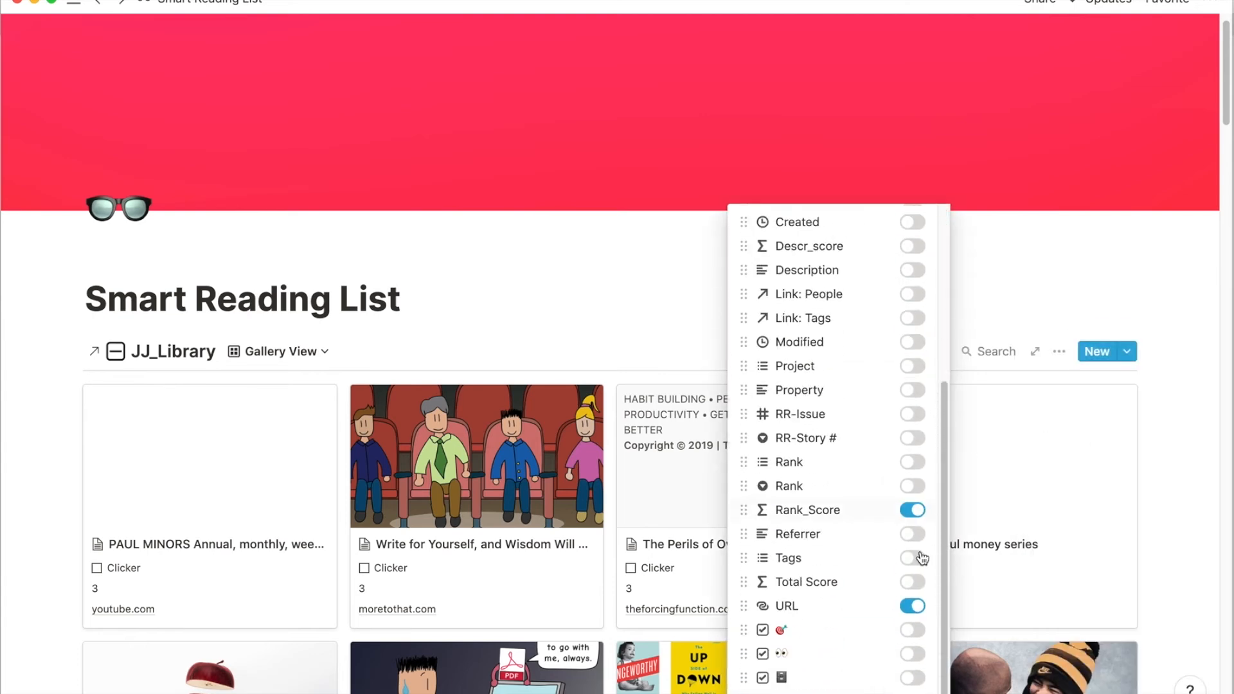
click(910, 511)
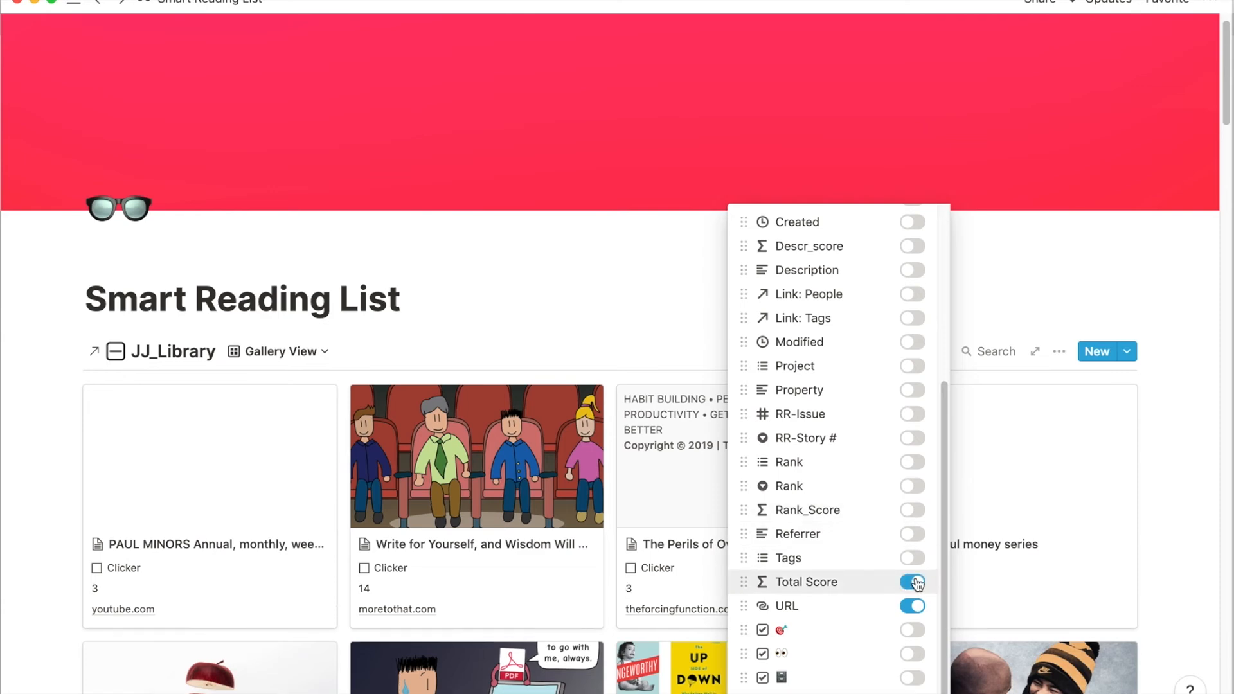
click(661, 317)
Look through the gallery cards to examine their Total Score values.
scroll(669, 320, down, 2)
scroll(671, 329, down, 10)
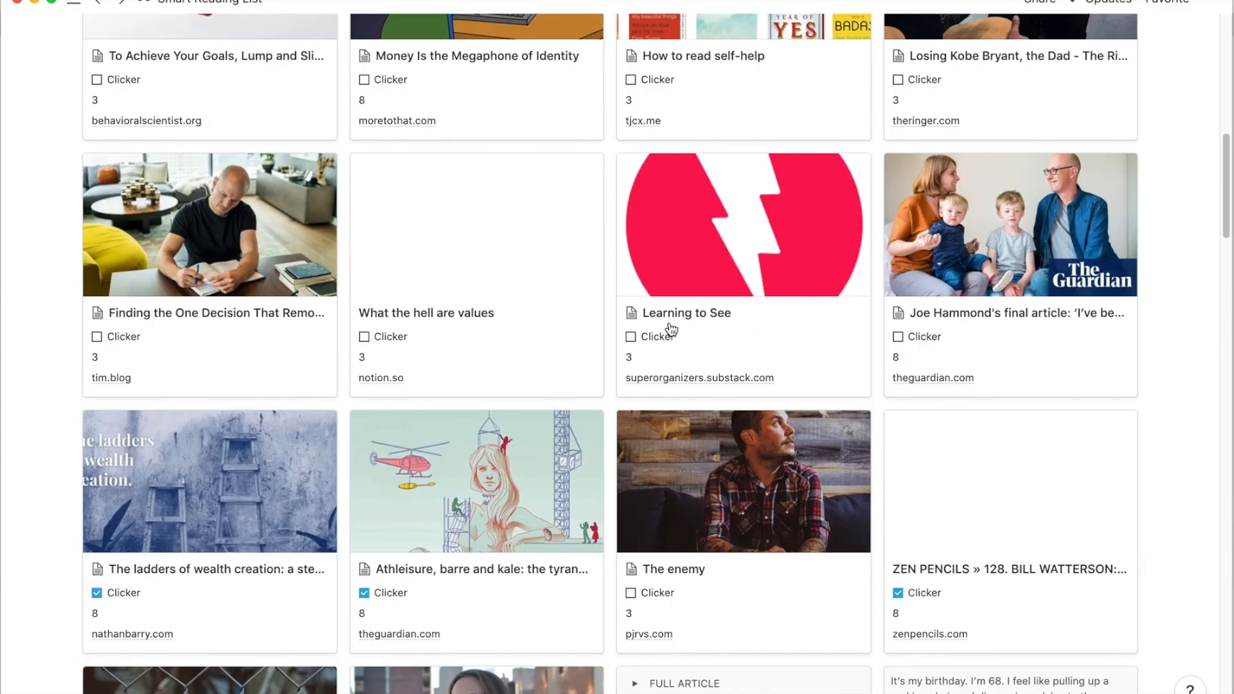
scroll(672, 330, down, 1)
scroll(671, 329, down, 8)
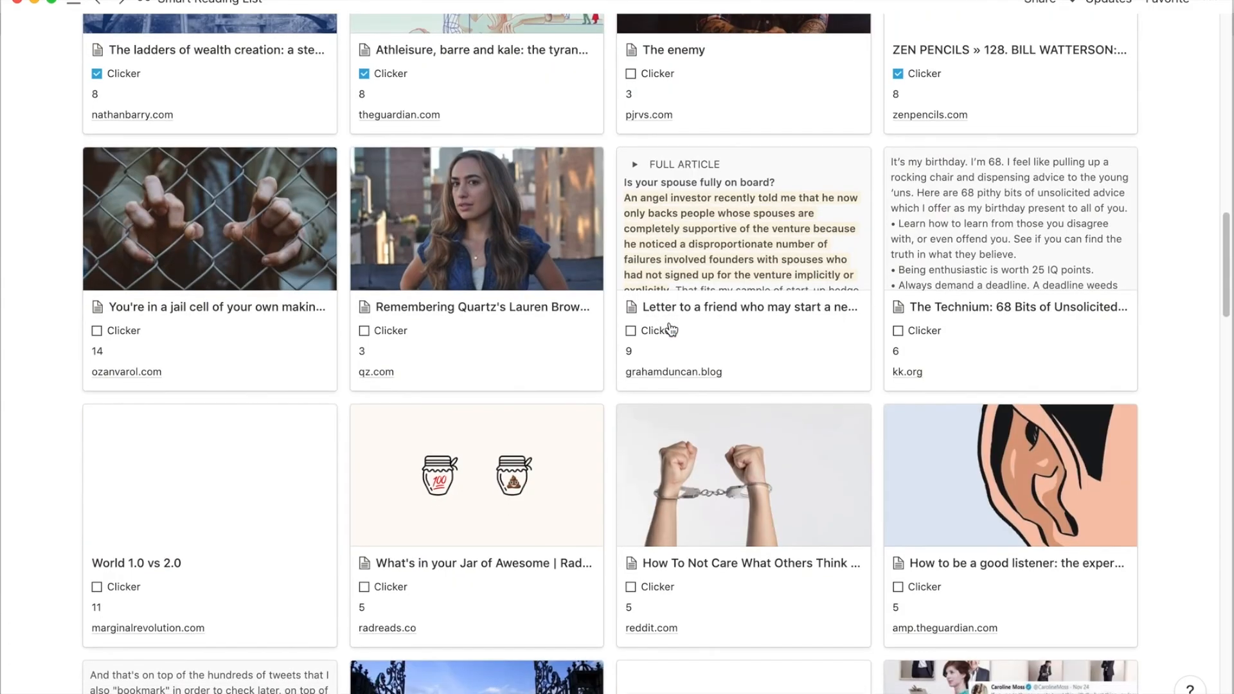
scroll(672, 329, up, 20)
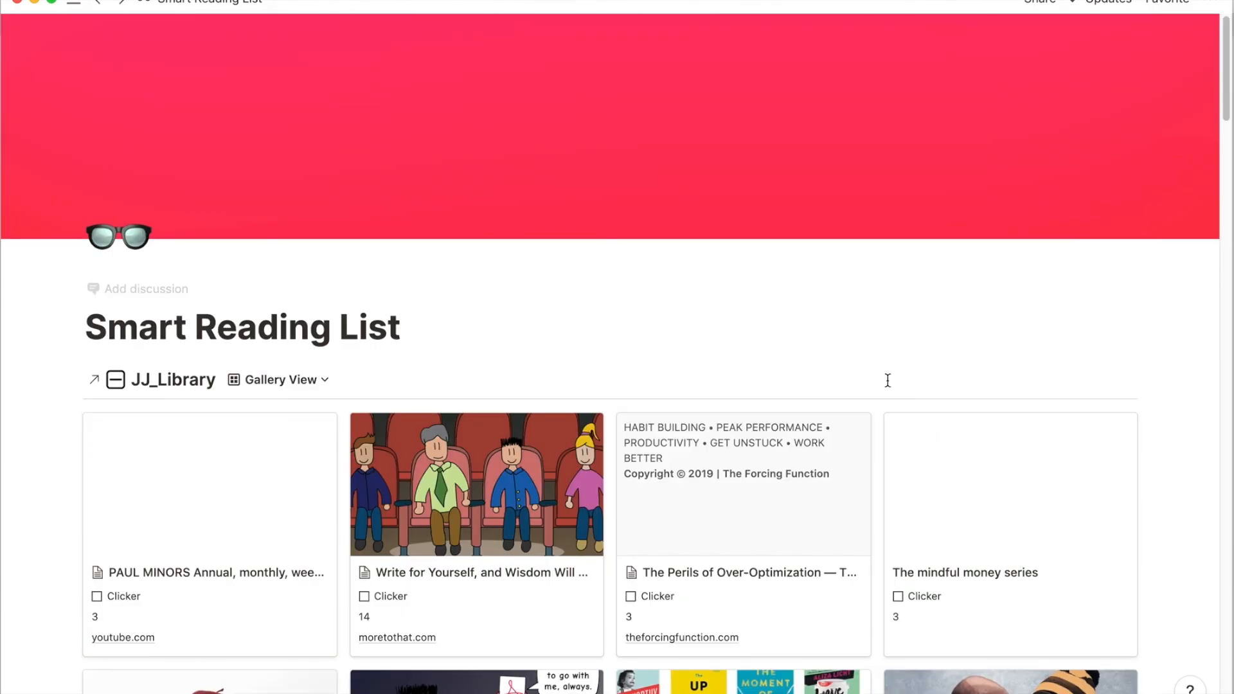
Change the gallery's sort rule to order entries by Total Score in descending order.
click(1062, 380)
click(941, 385)
click(939, 382)
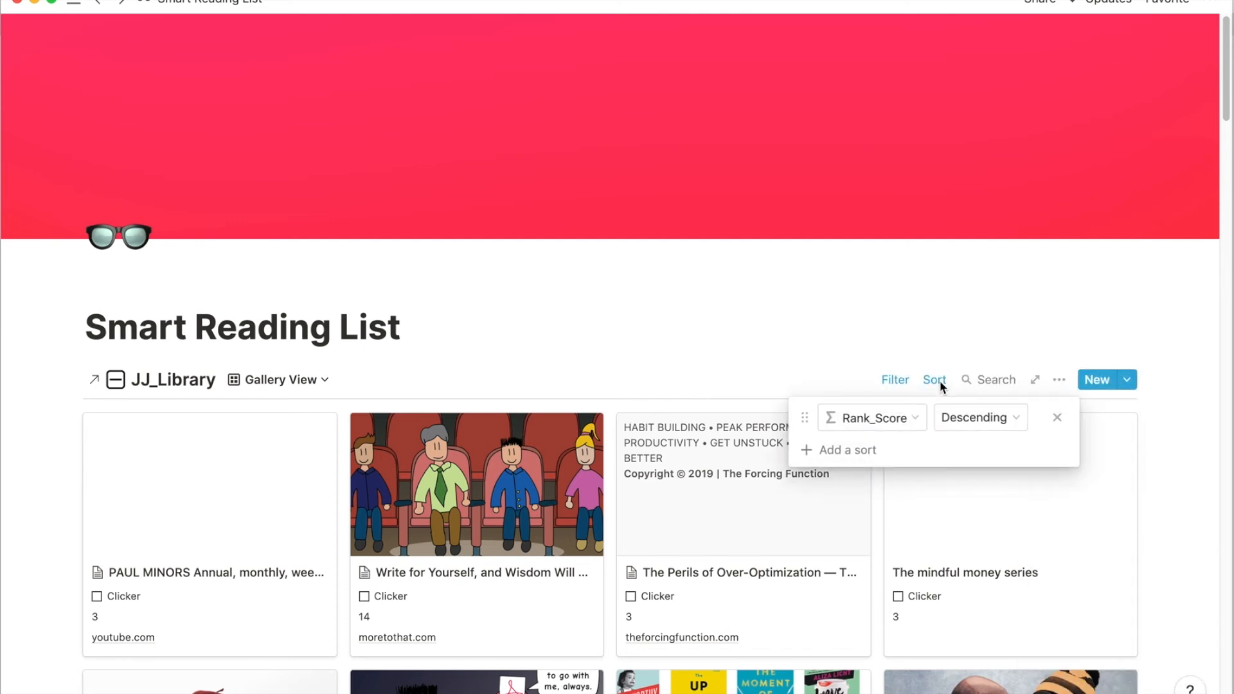
click(963, 419)
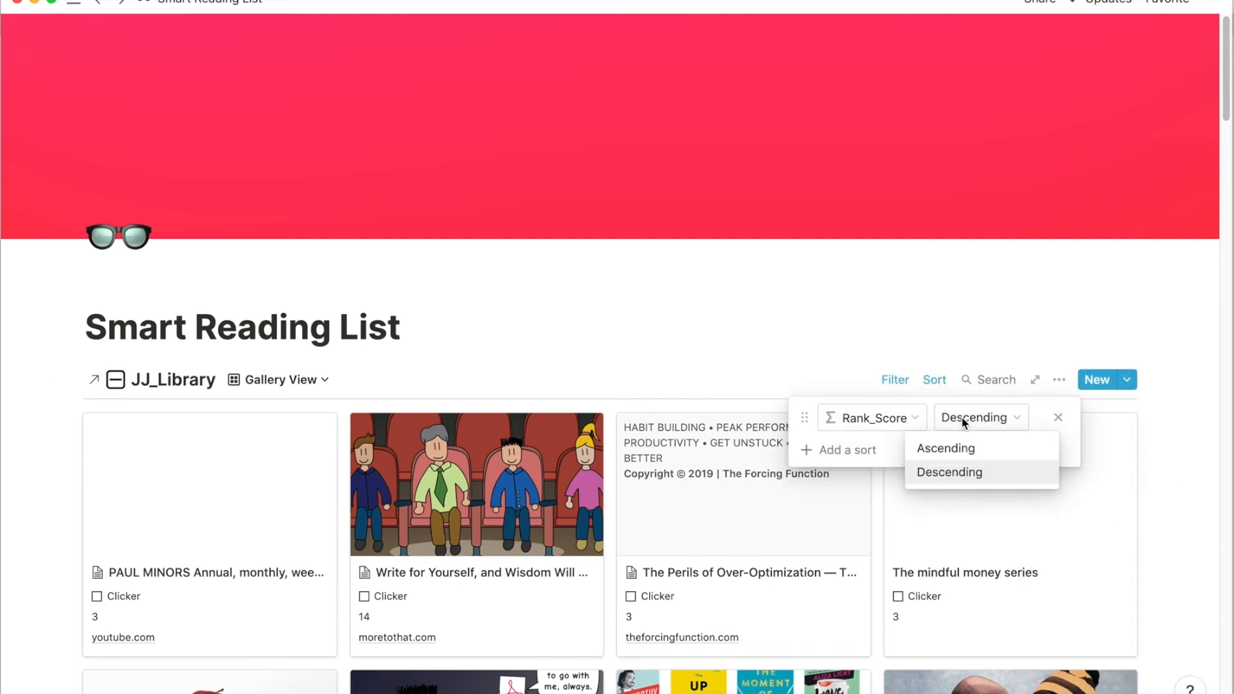
click(969, 453)
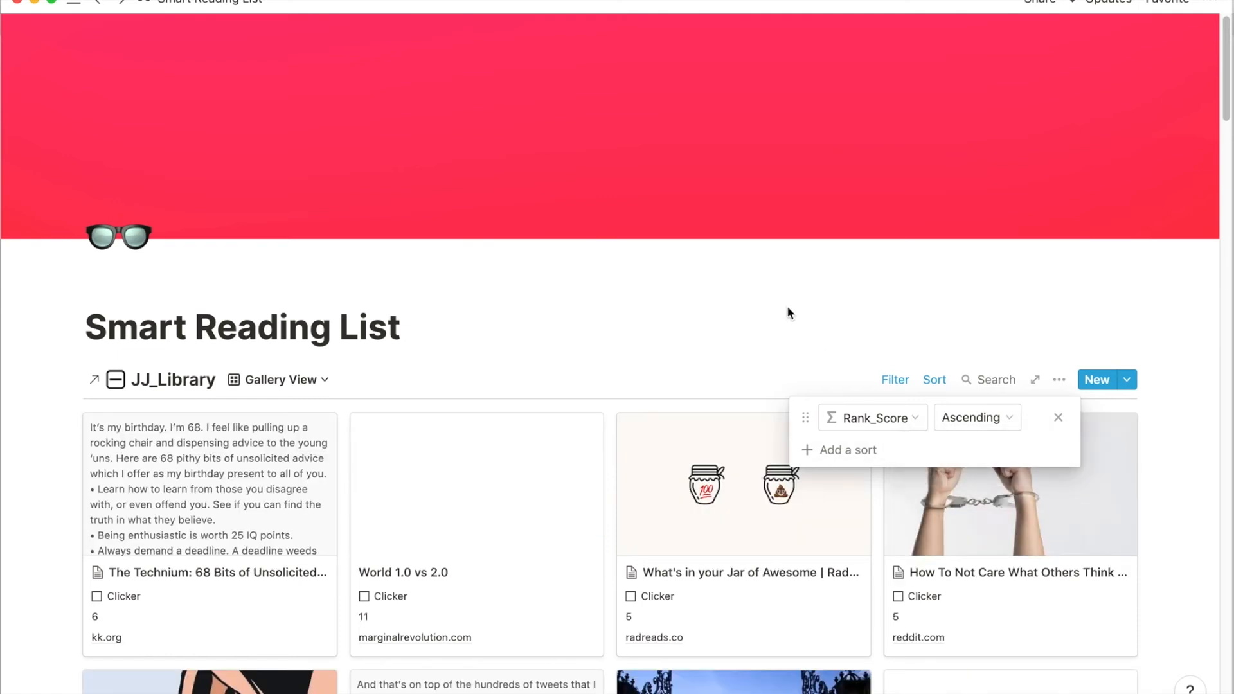
click(906, 418)
scroll(919, 641, down, 3)
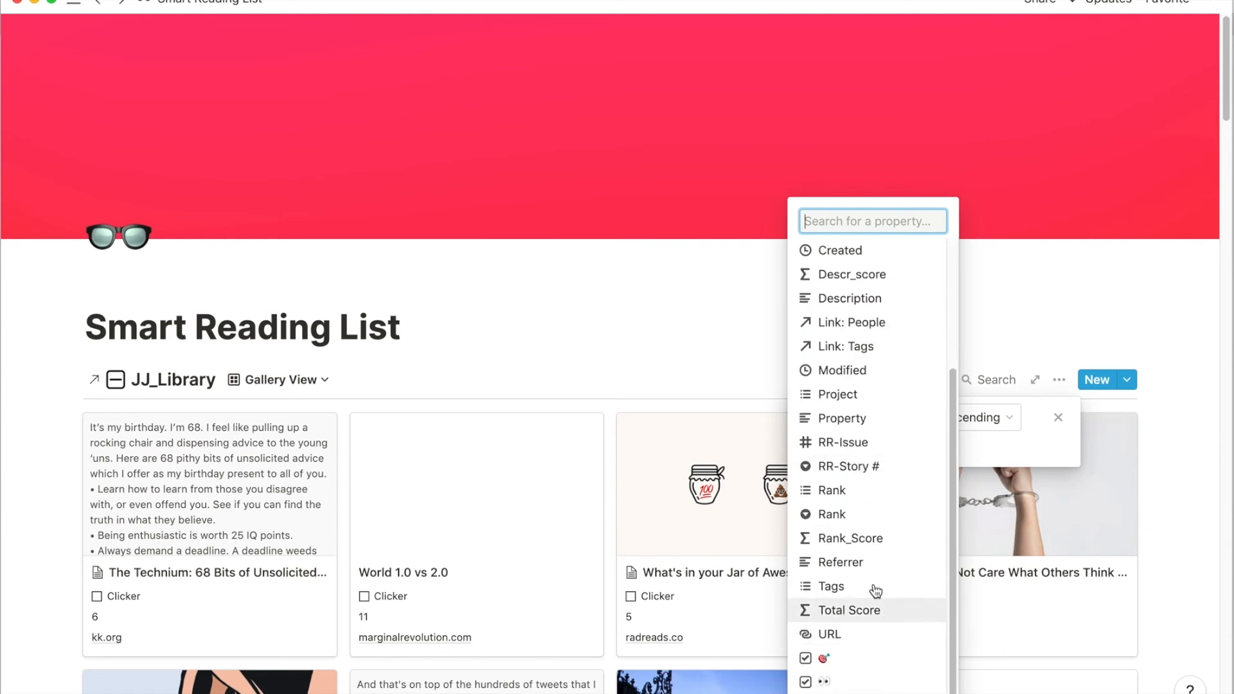
scroll(853, 521, up, 4)
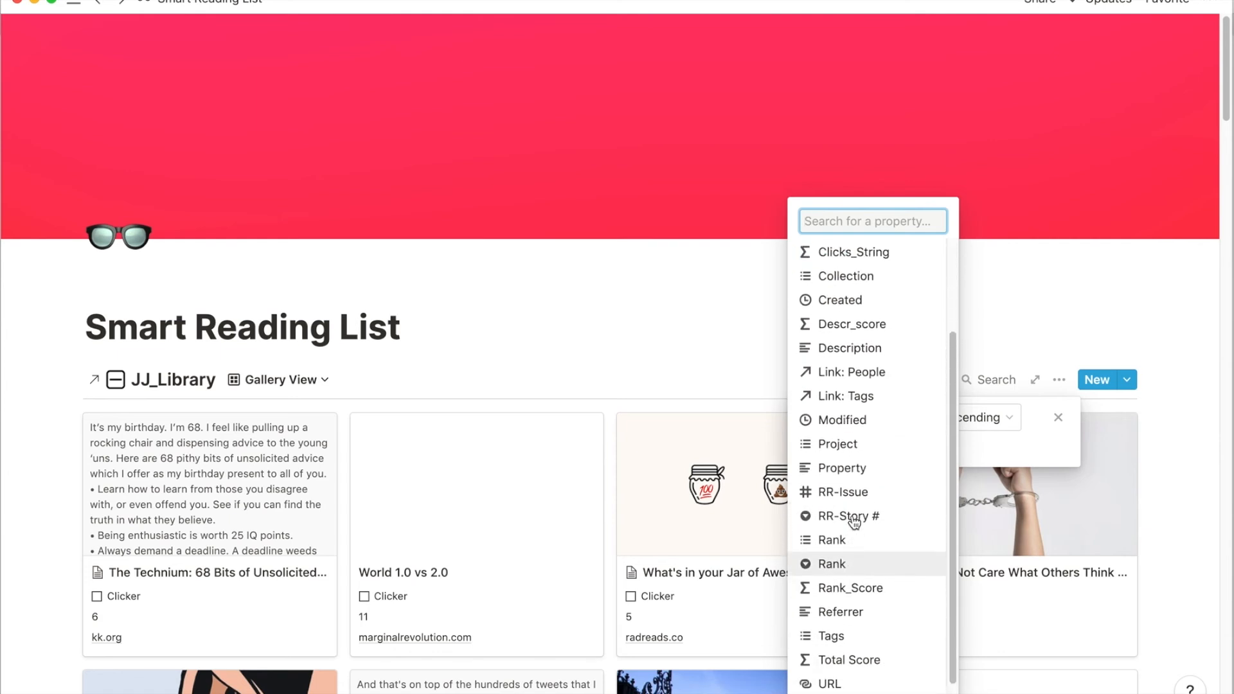
scroll(853, 521, down, 3)
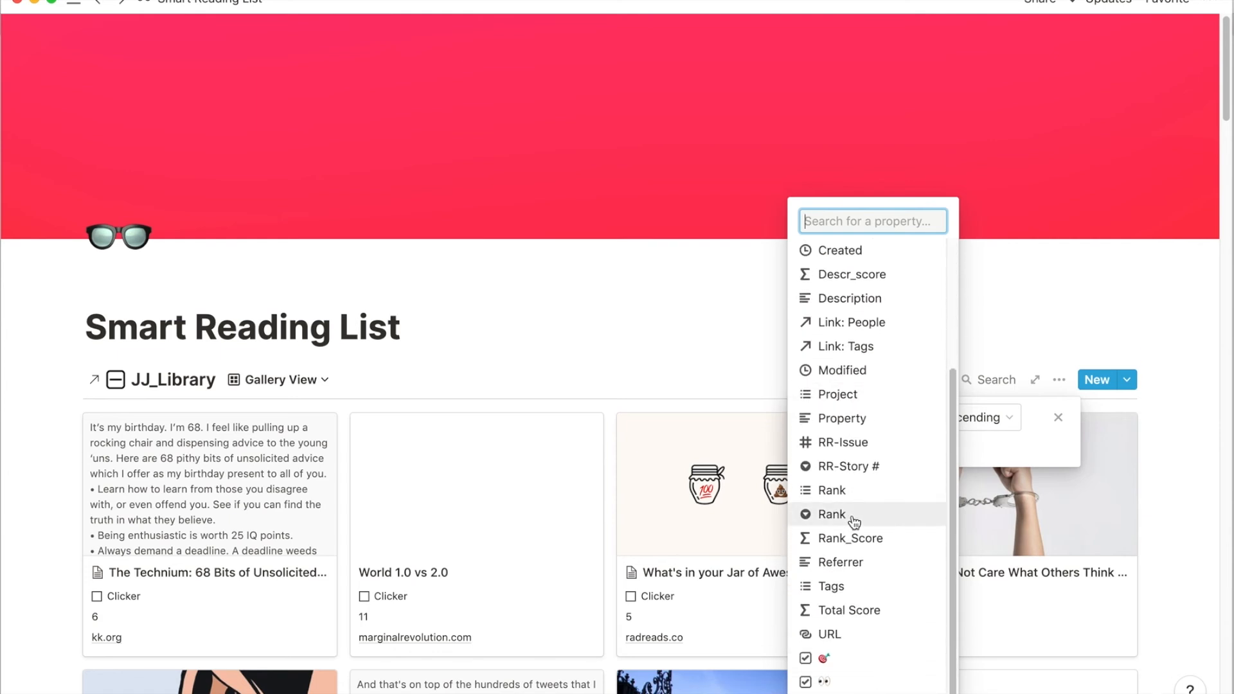
click(864, 612)
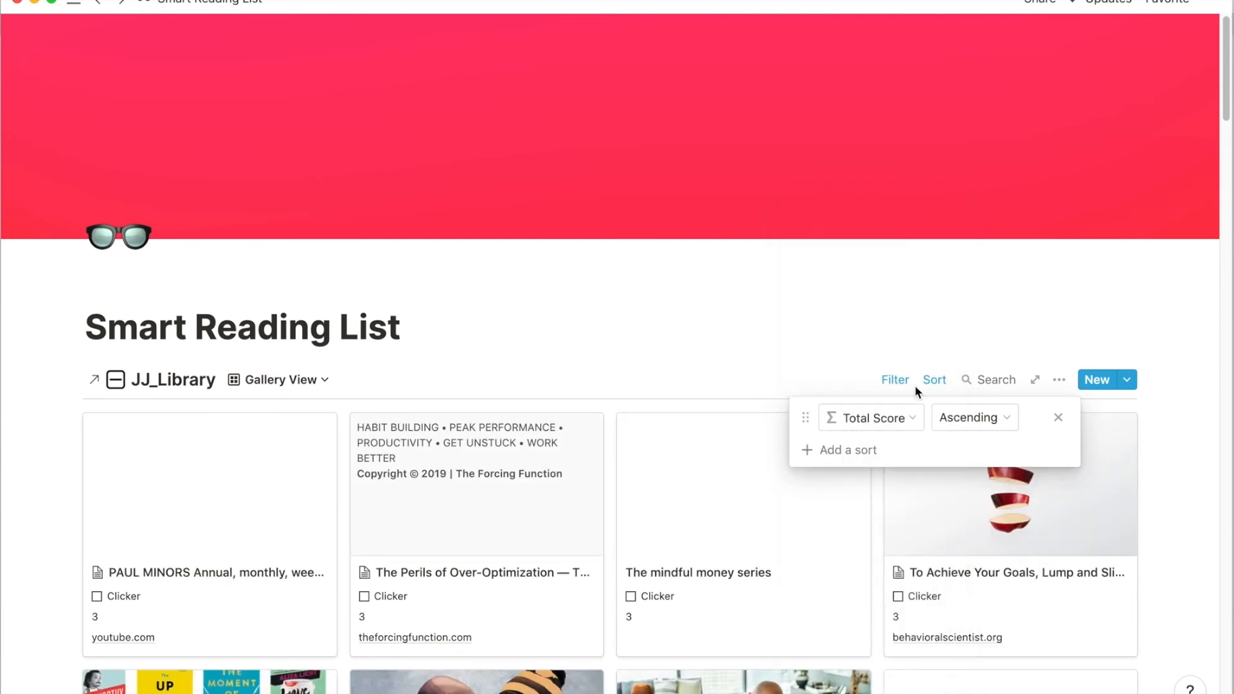
click(1000, 417)
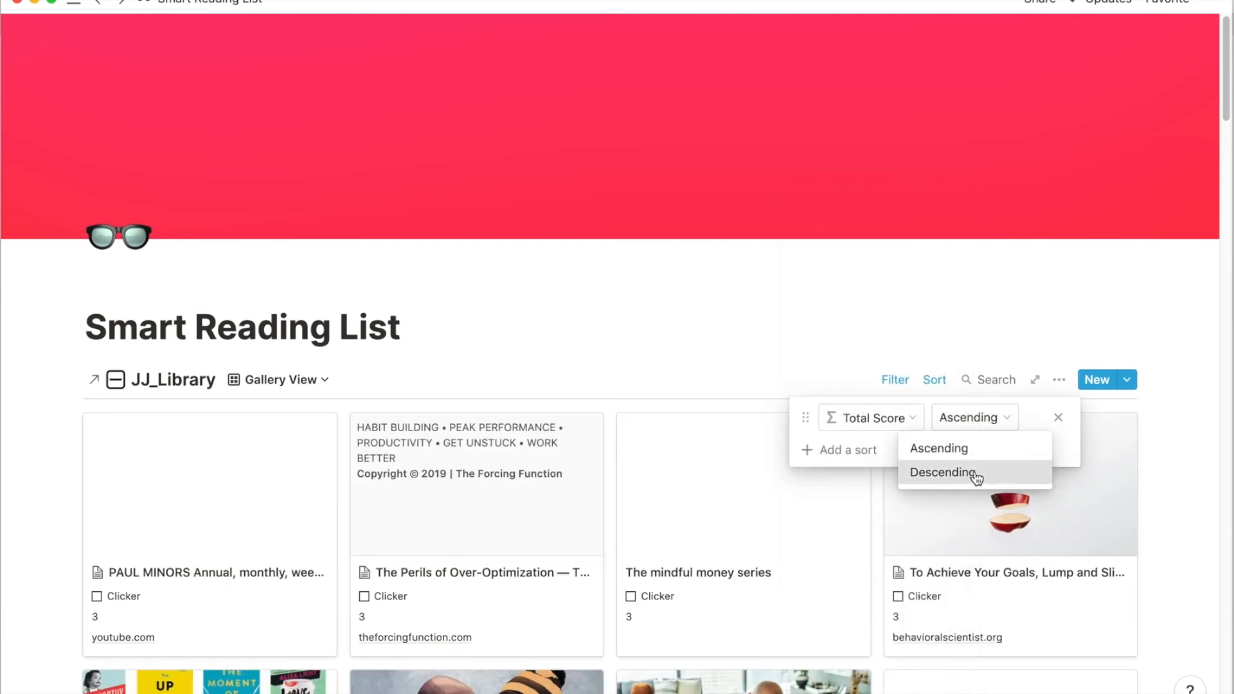
click(974, 473)
Set the gallery's card size to Small.
click(1058, 379)
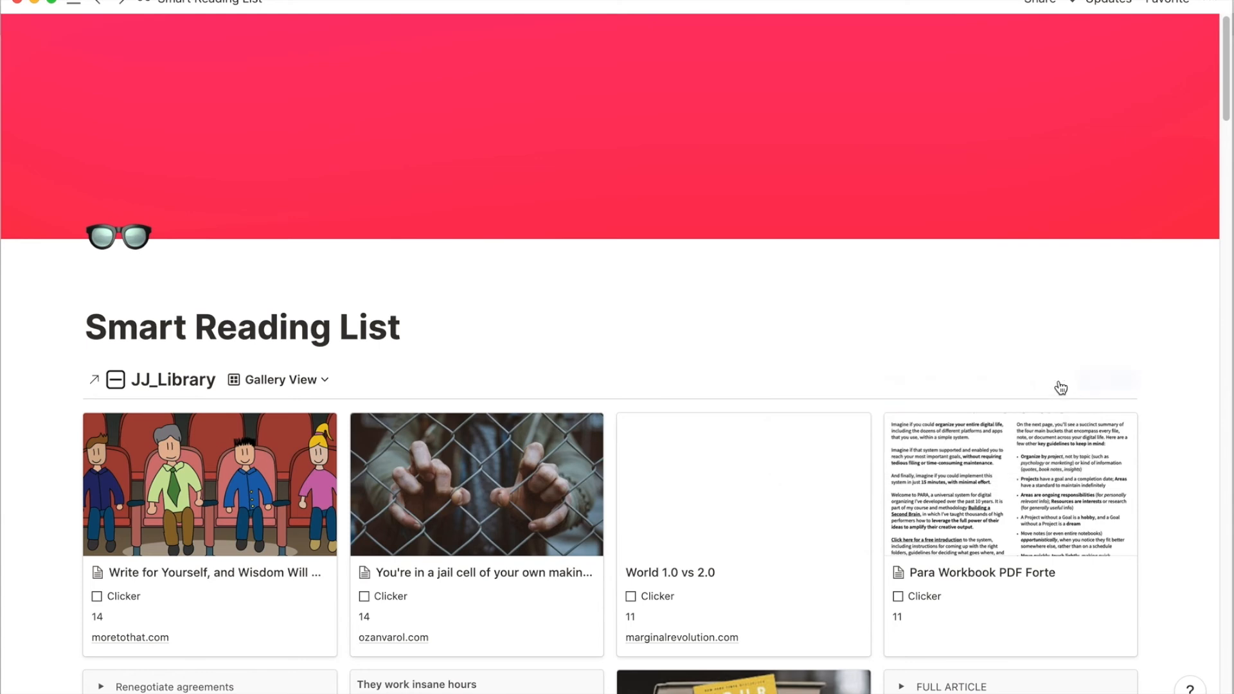
click(1059, 382)
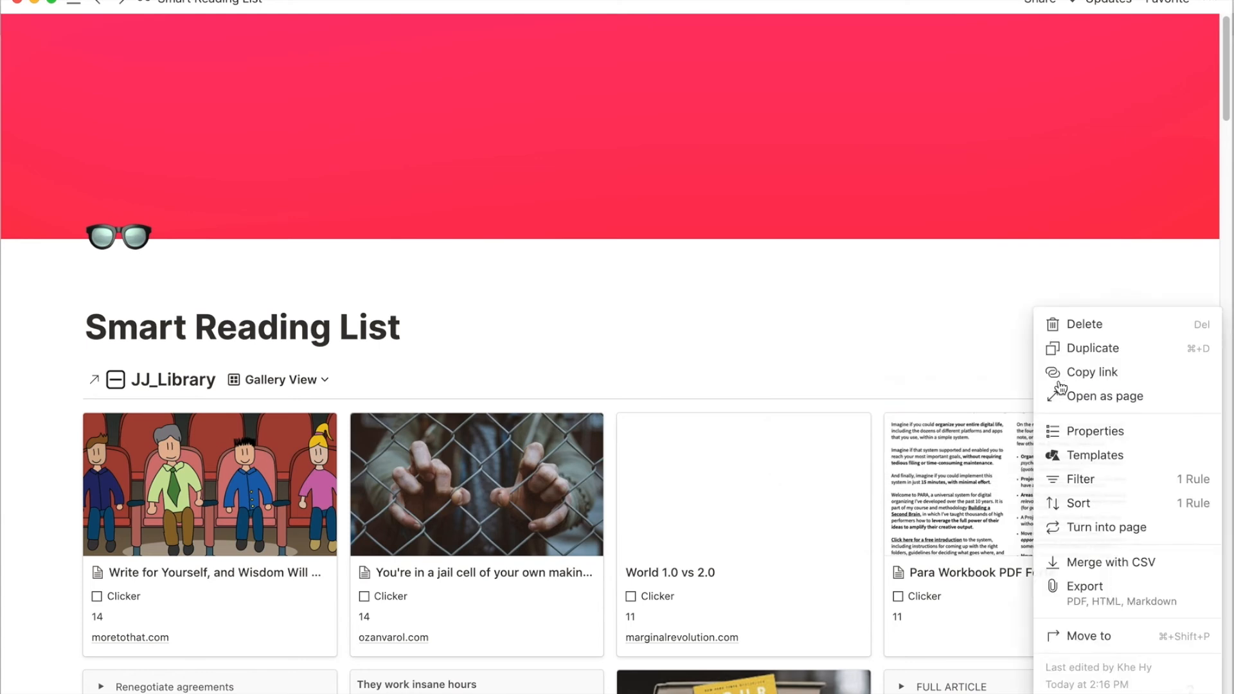
click(1092, 432)
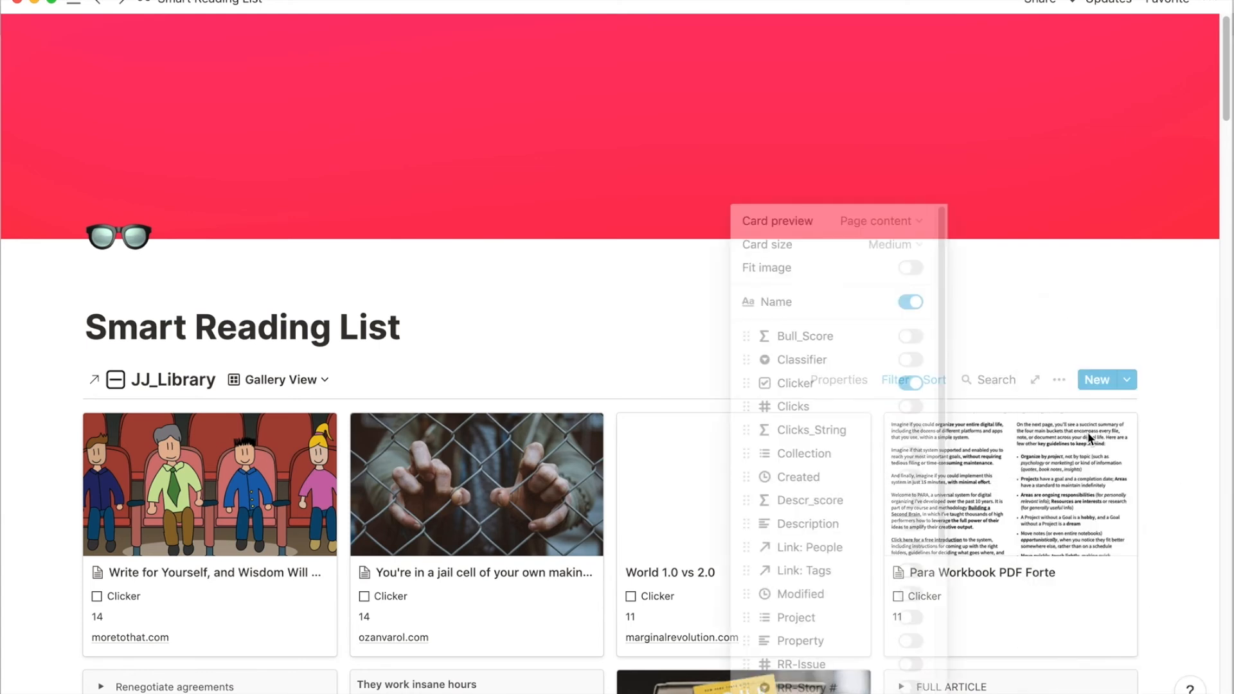
click(875, 245)
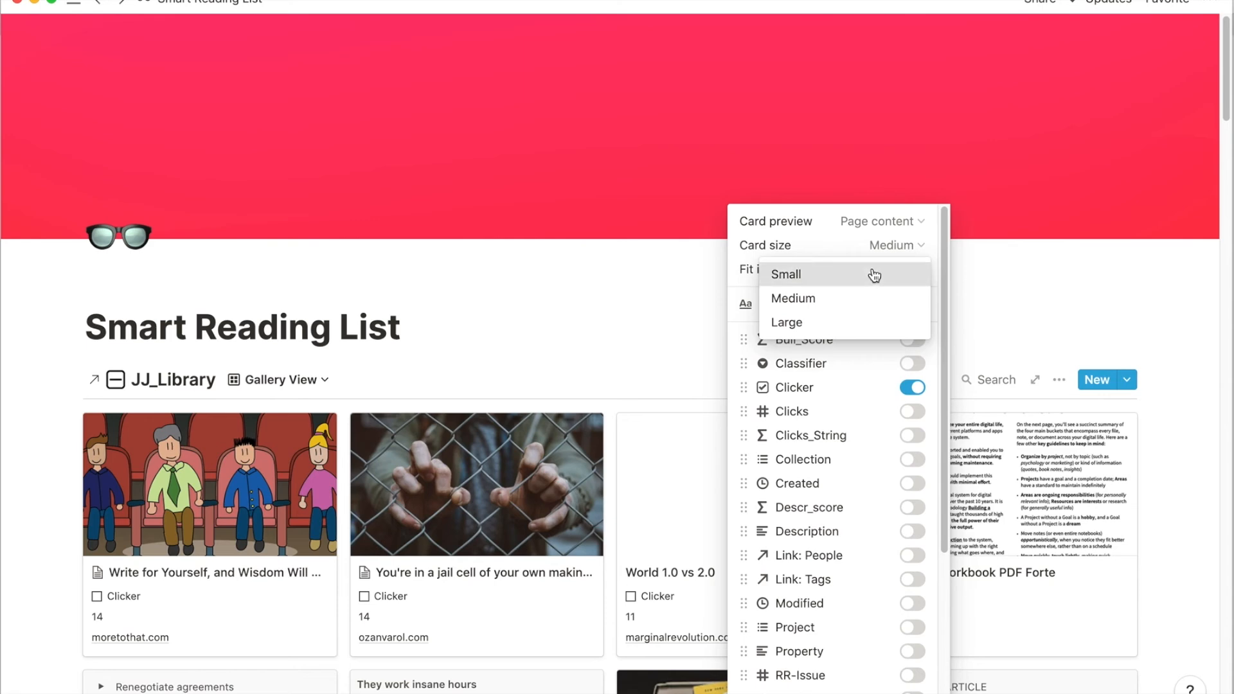
click(875, 275)
click(625, 280)
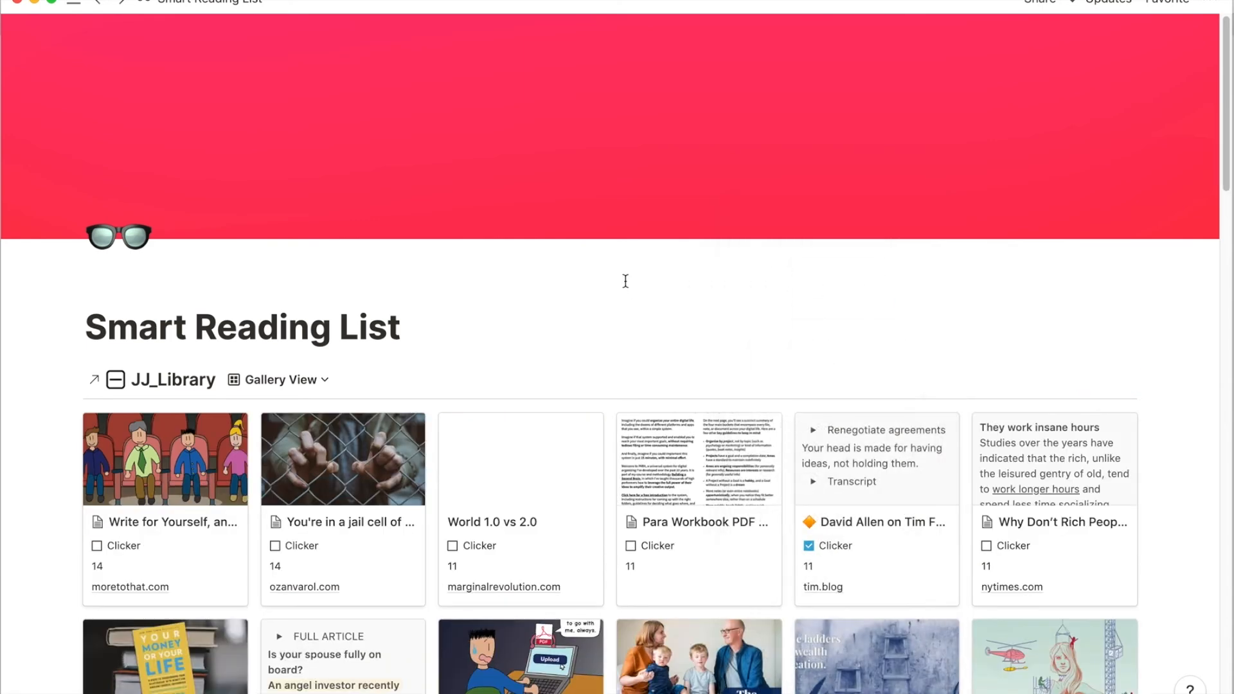
Look through the small gallery cards and their Total Scores, briefly viewing the entry "Why Don't Rich Peop...".
scroll(625, 281, down, 2)
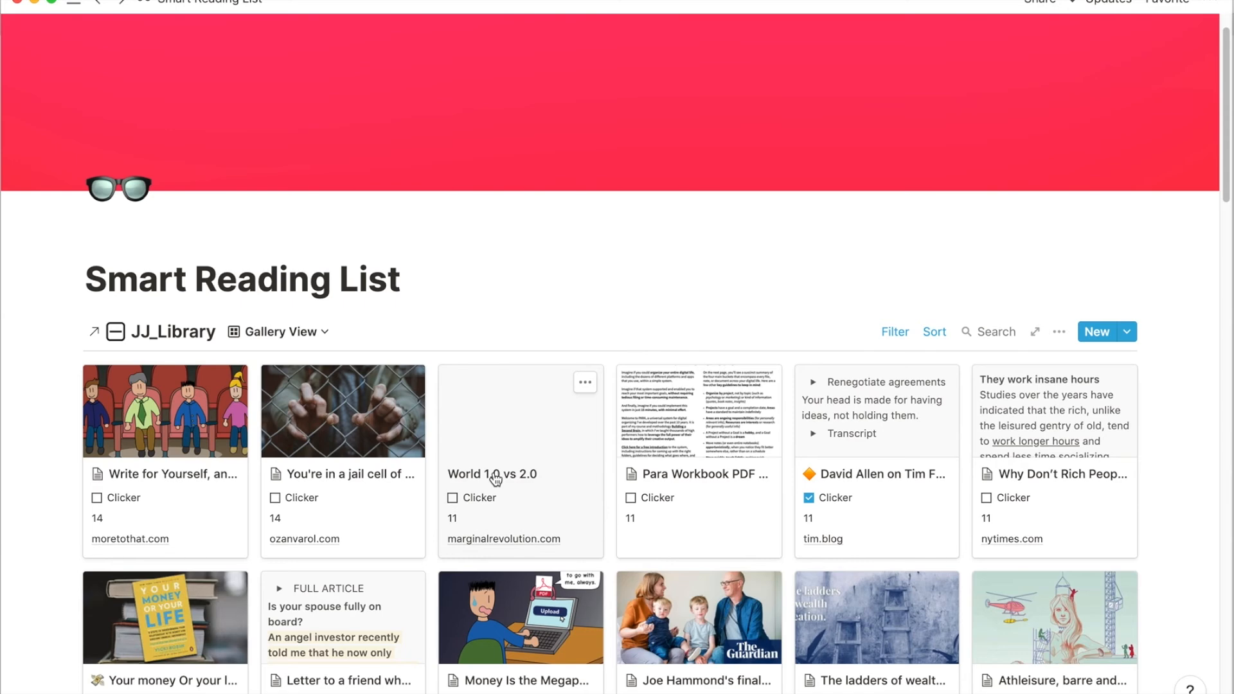
scroll(435, 394, down, 1)
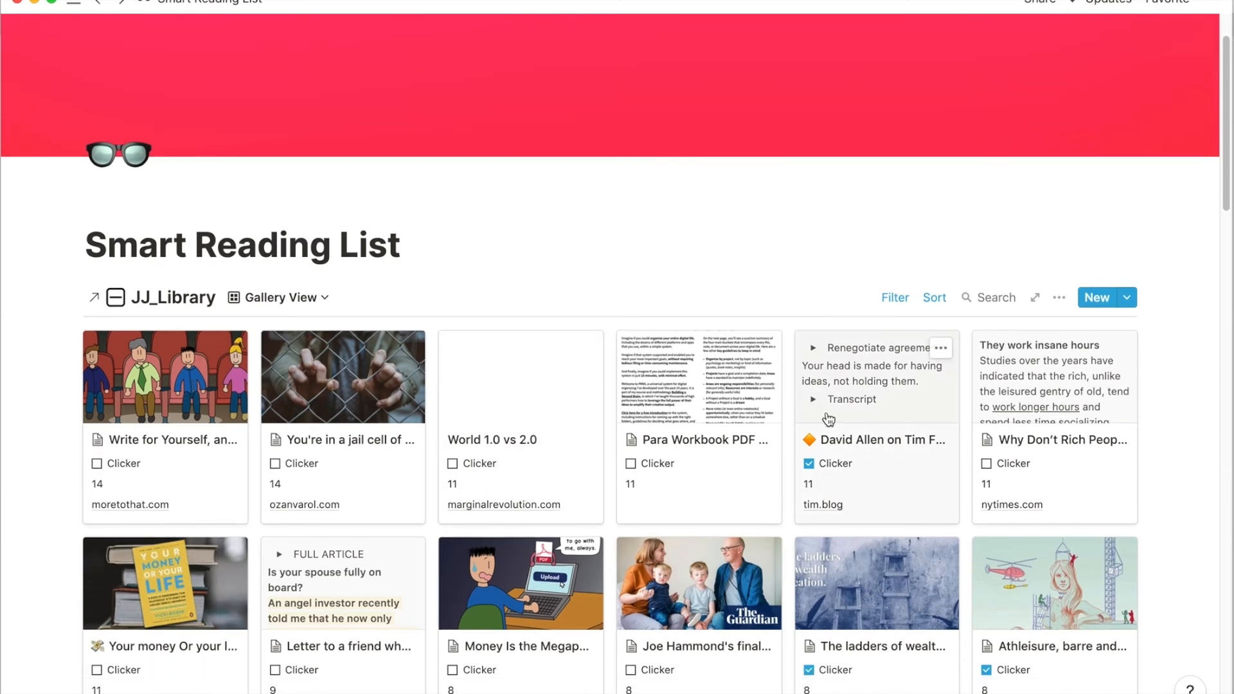
click(1032, 445)
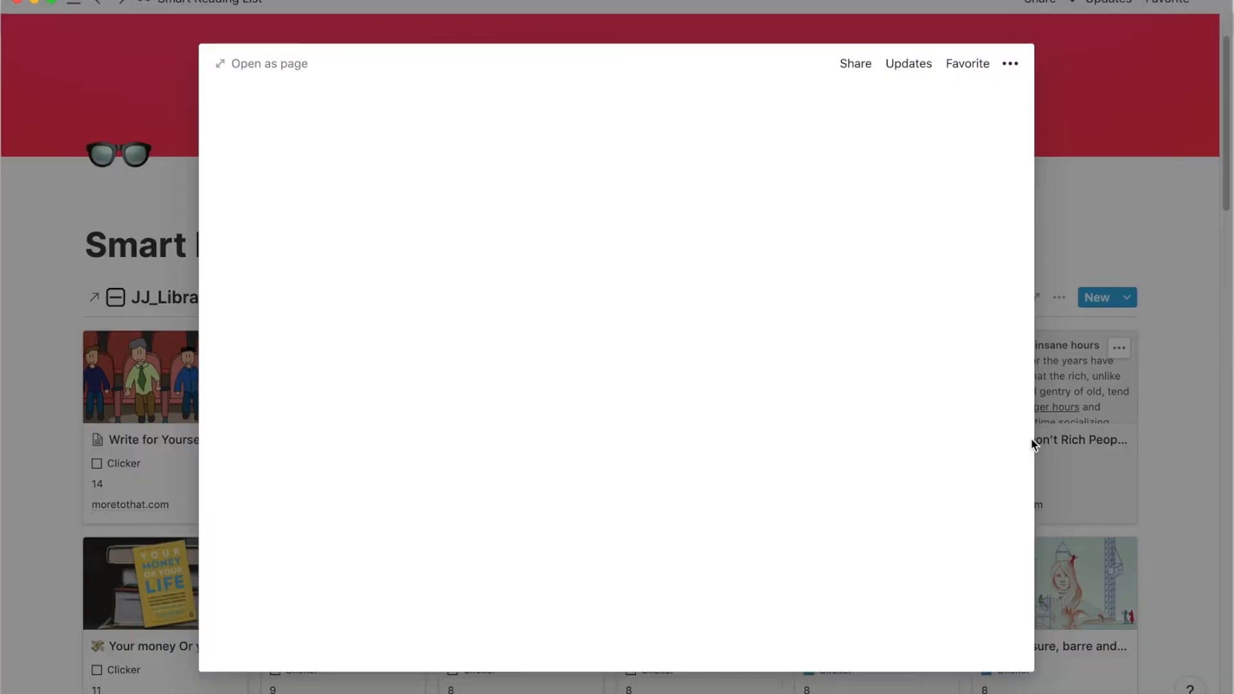
click(1126, 239)
scroll(1135, 259, down, 10)
scroll(1134, 259, down, 15)
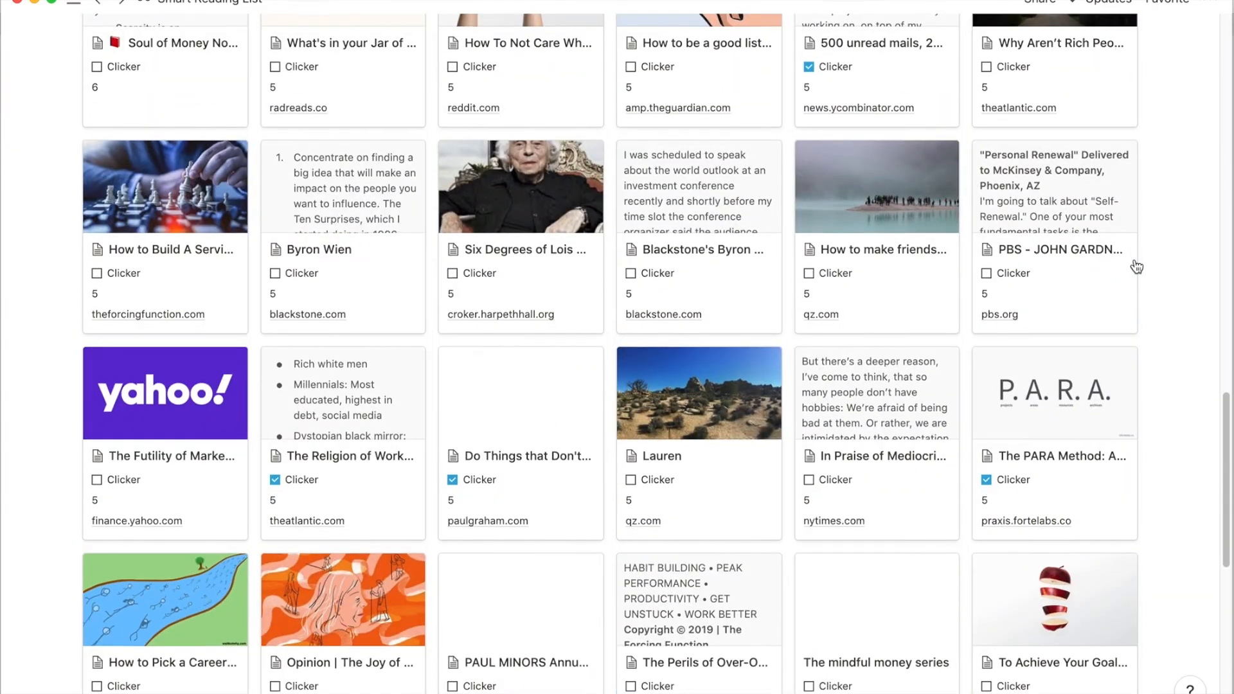
scroll(1136, 264, up, 20)
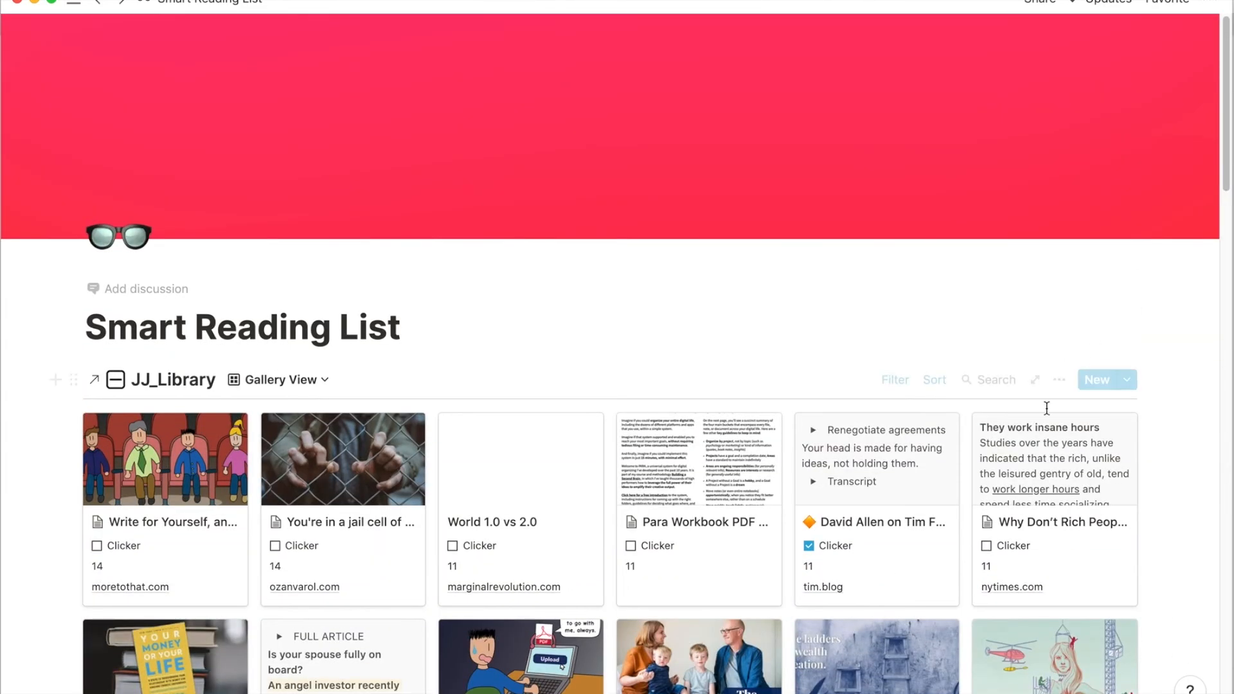
Add a second filter to the gallery requiring that Modified is before one month ago.
click(883, 380)
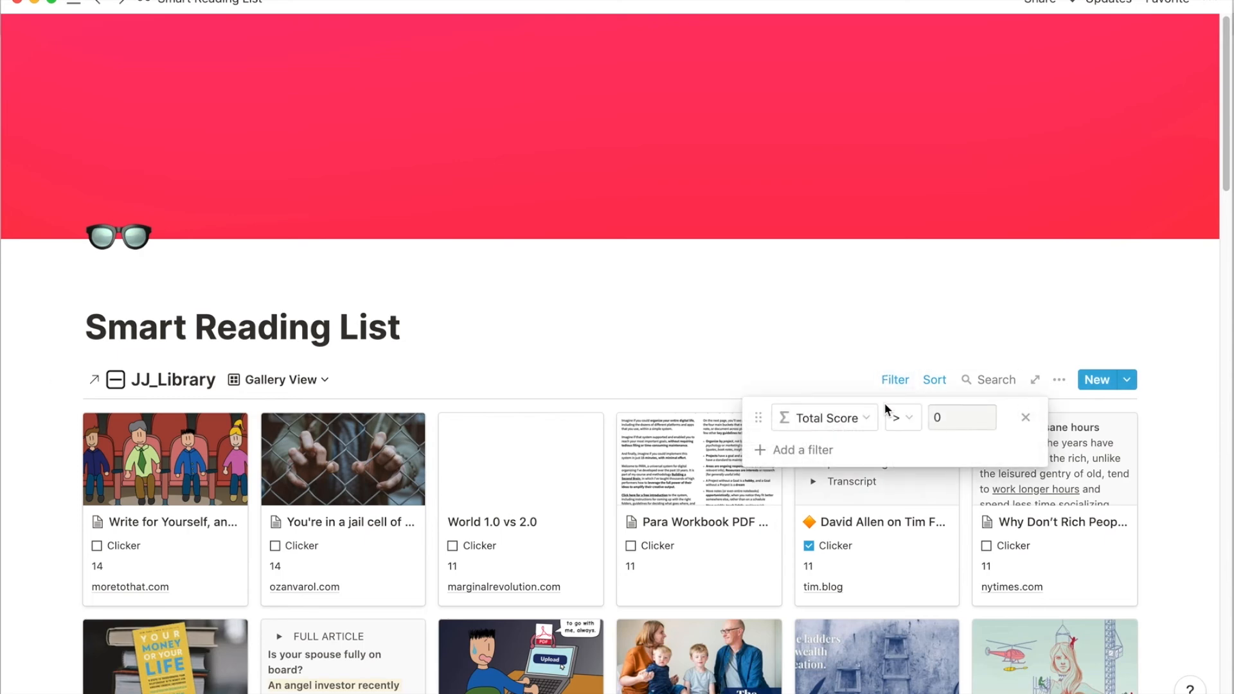
click(789, 450)
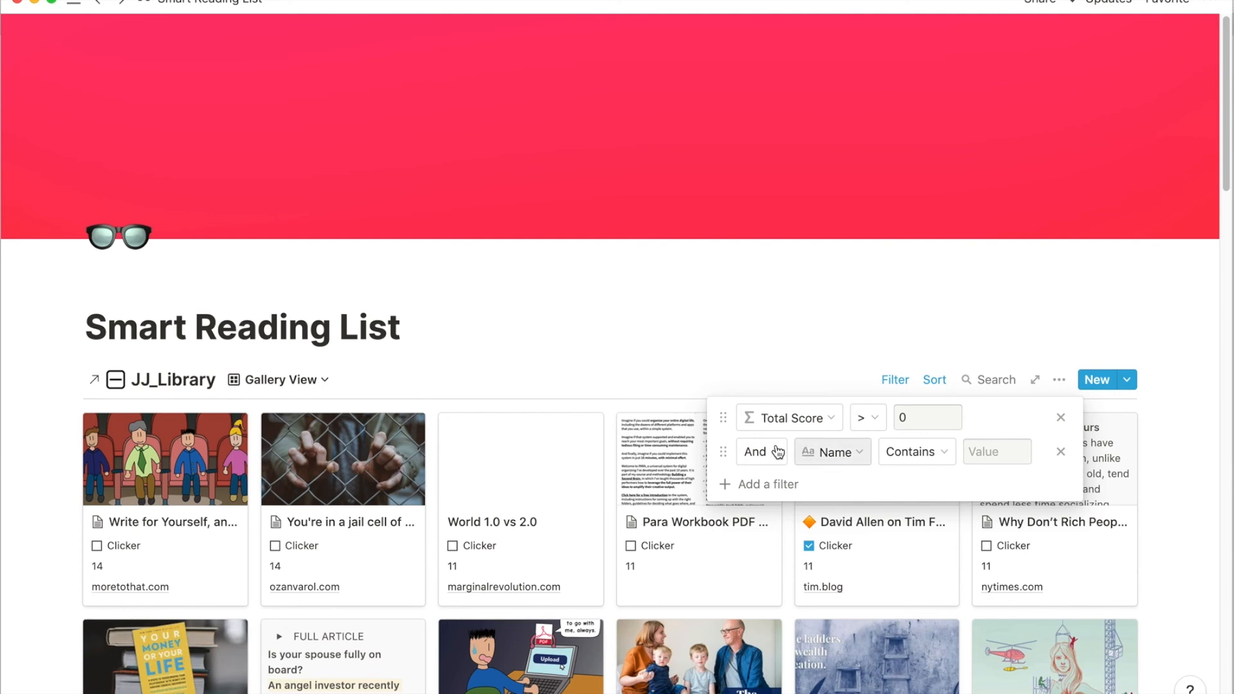
click(818, 462)
scroll(820, 461, down, 5)
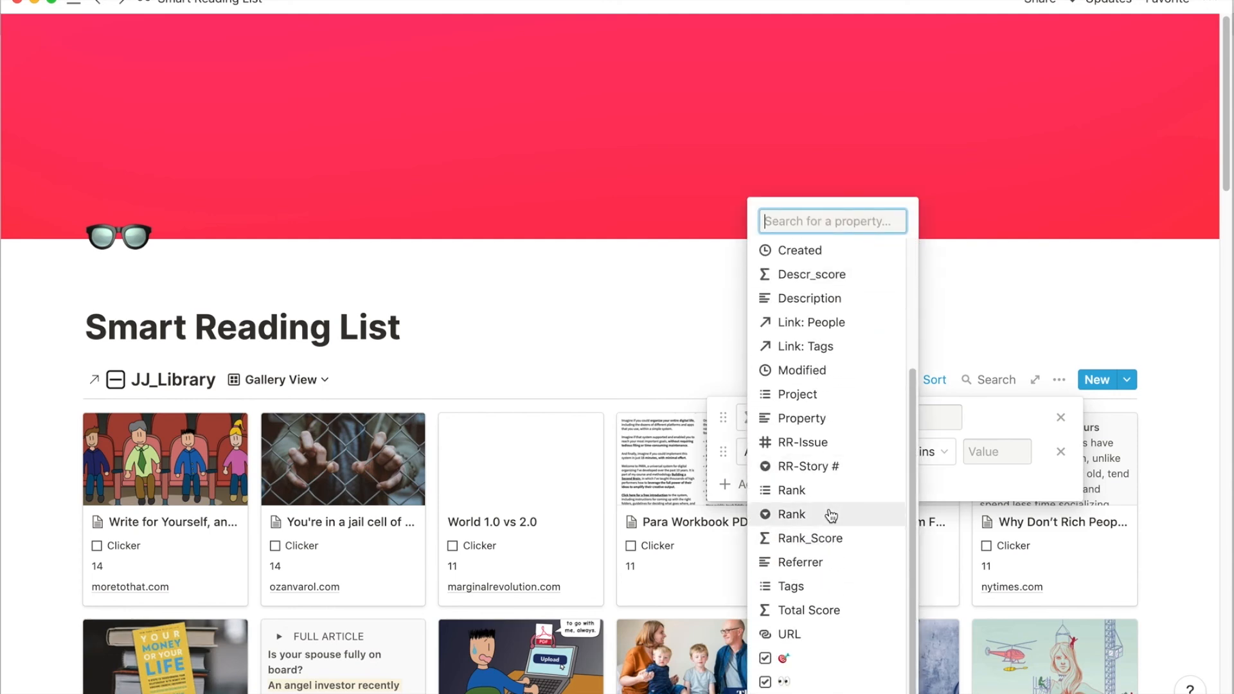
click(779, 372)
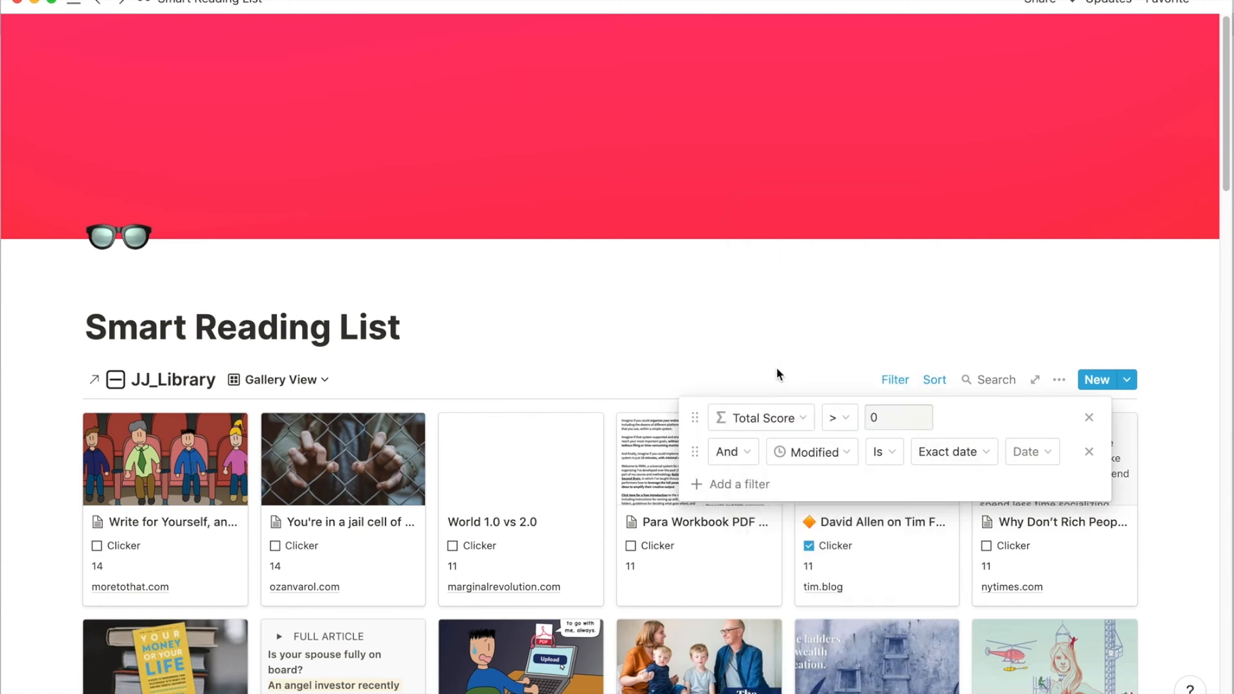
click(937, 463)
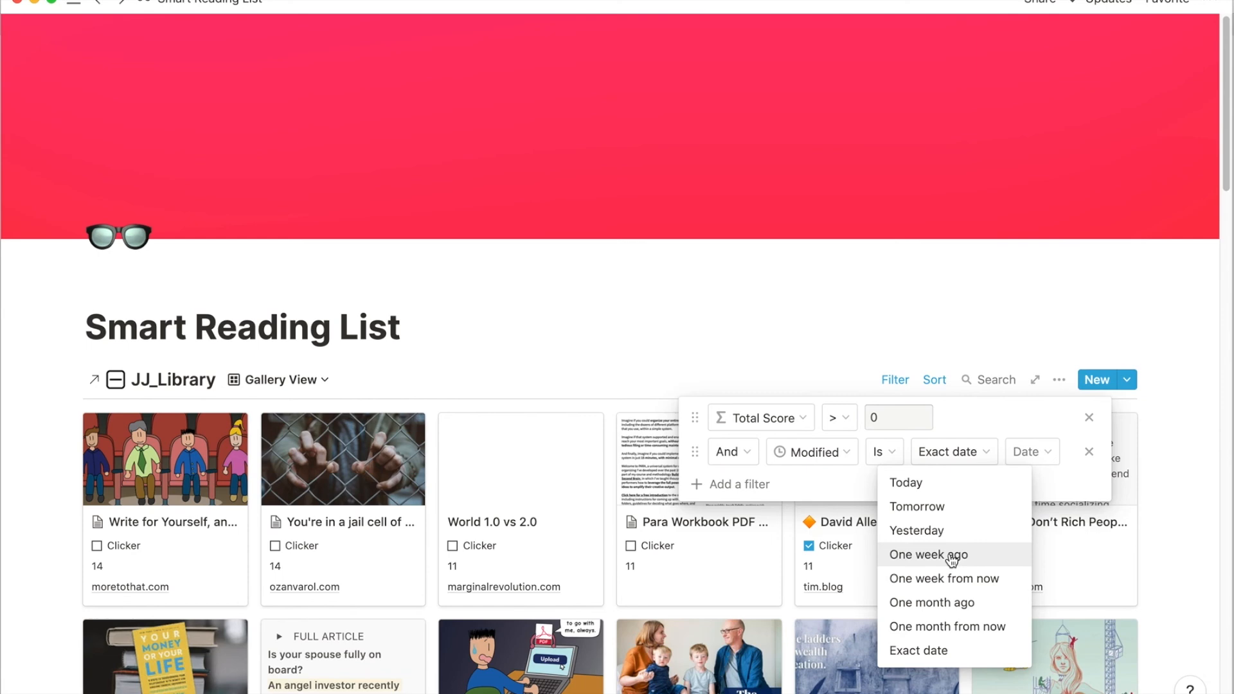
click(884, 457)
click(883, 455)
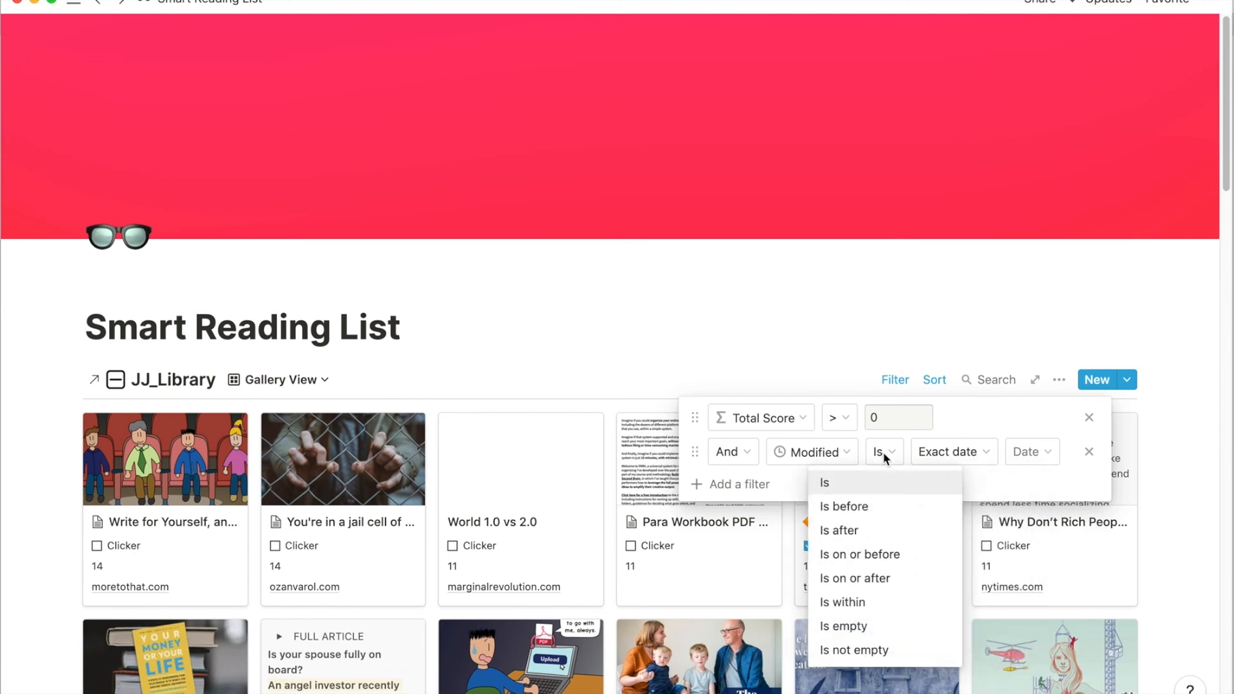
click(890, 508)
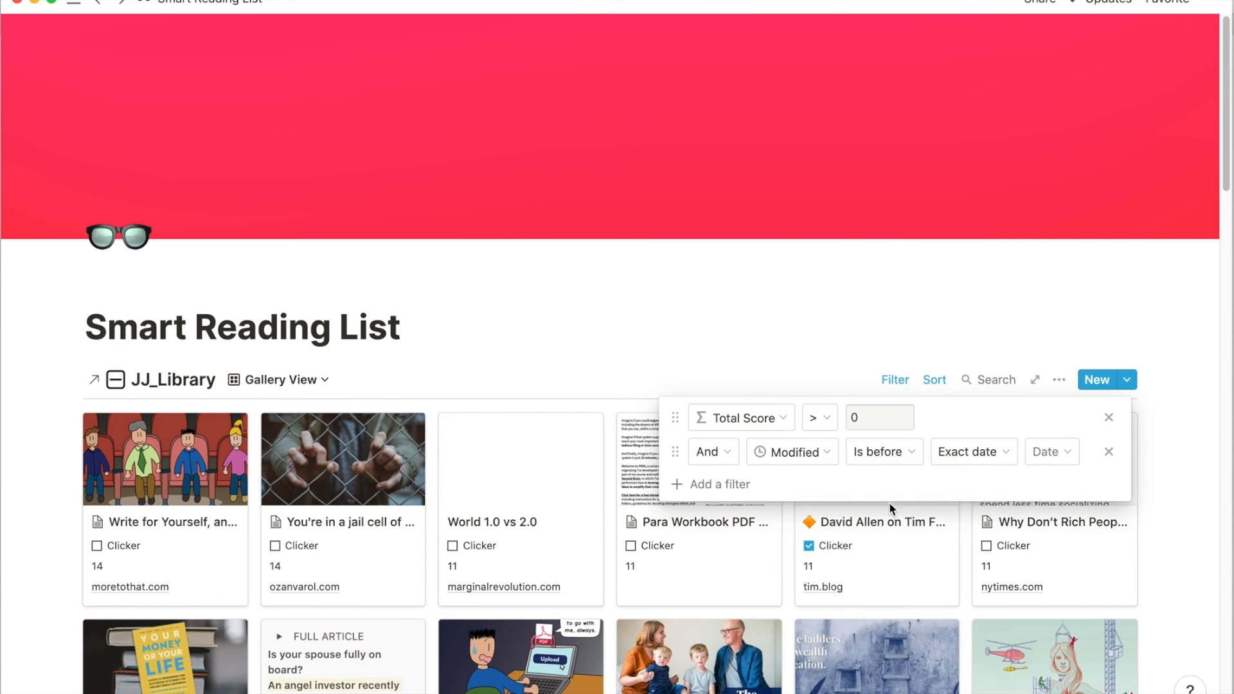
click(945, 451)
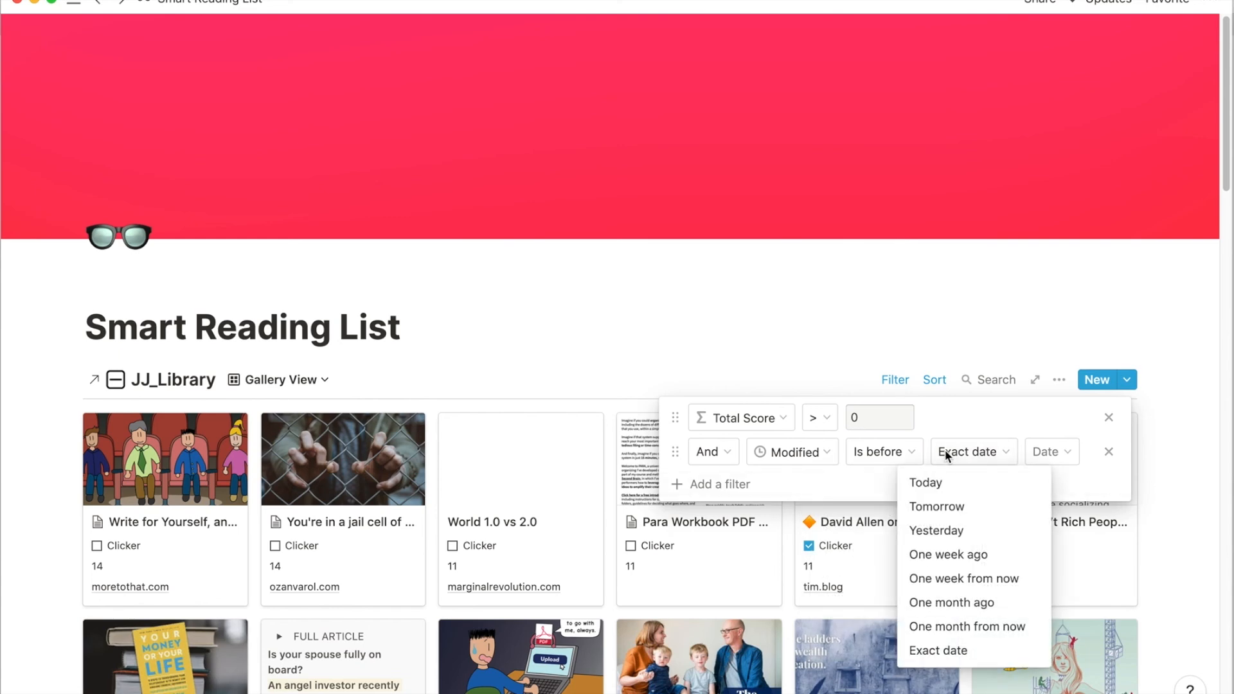
click(965, 604)
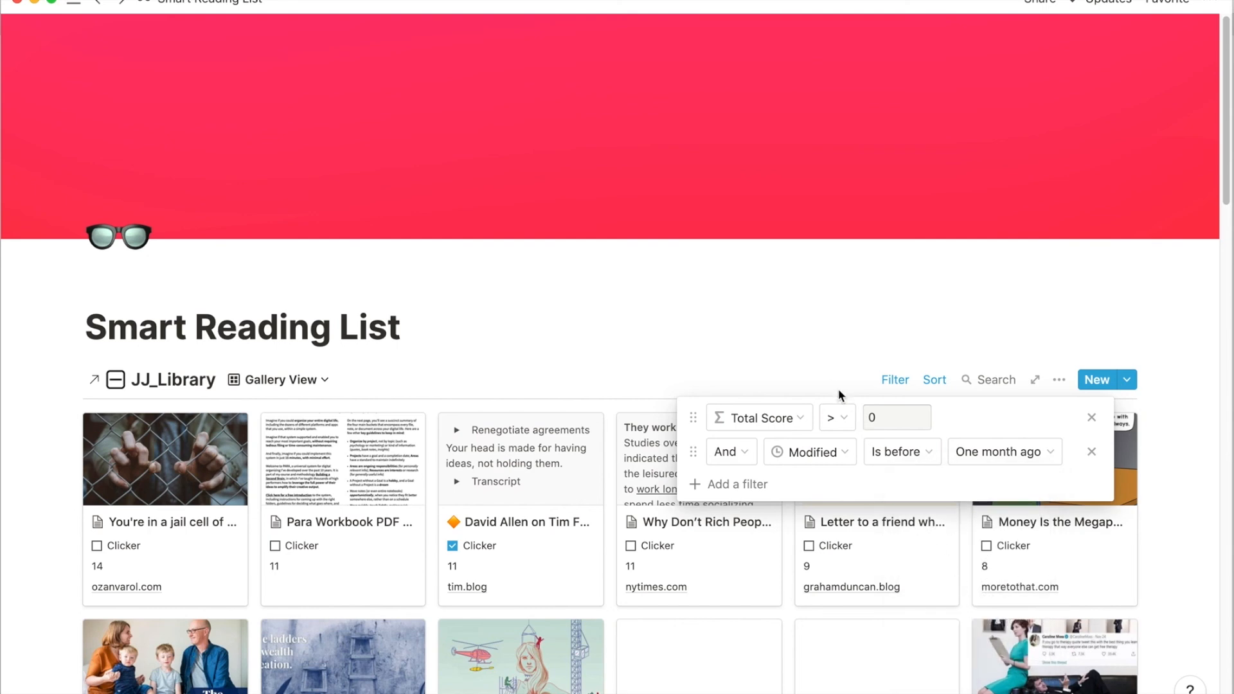
click(820, 365)
Tick the Clicker checkbox on the "You're in a jail cell of..." card in the filtered gallery.
scroll(821, 365, down, 3)
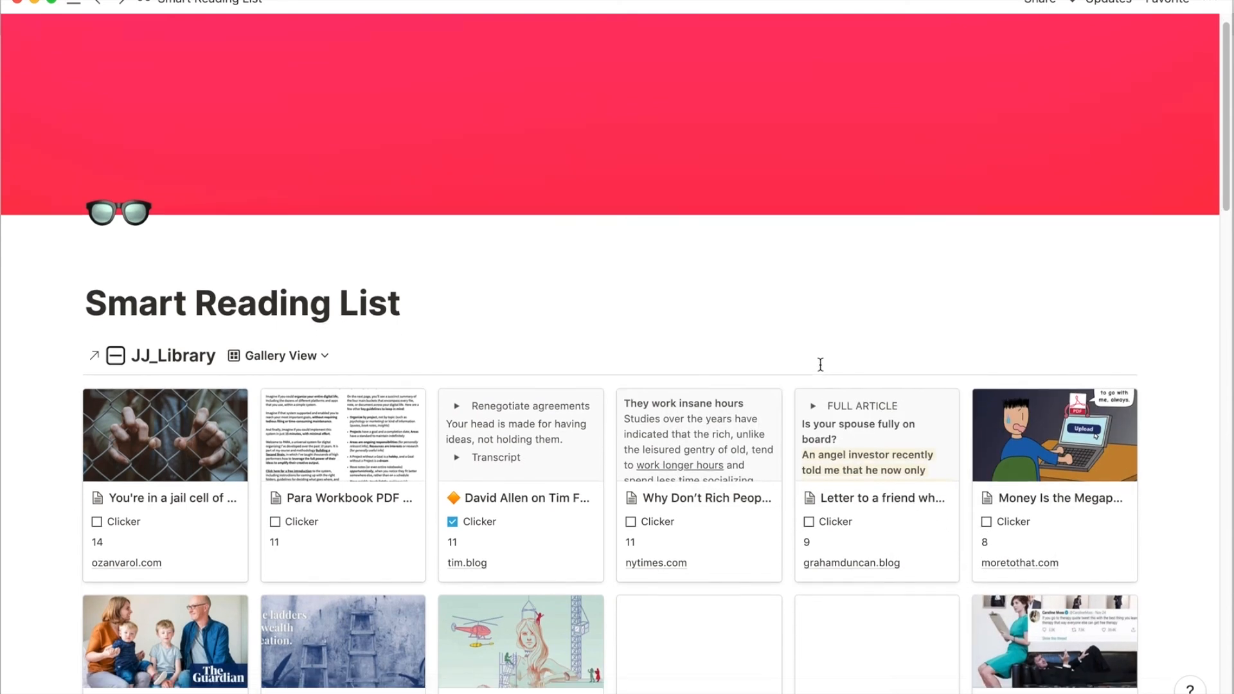
scroll(821, 372, down, 10)
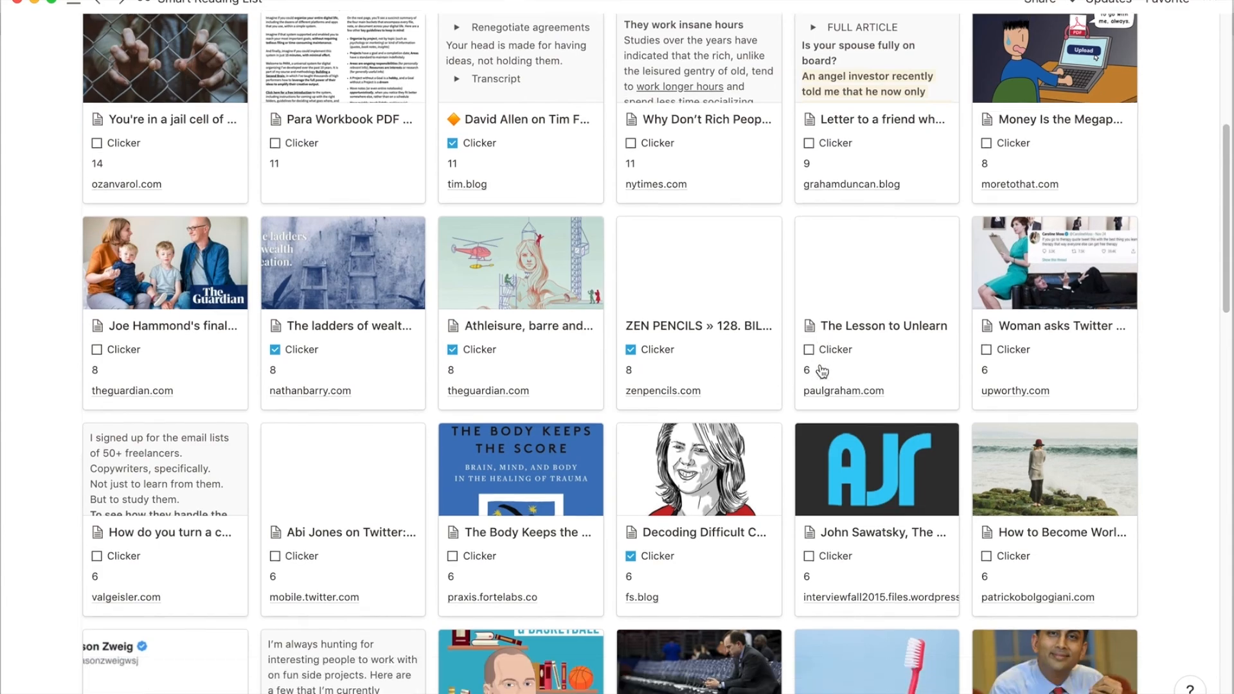
scroll(822, 371, up, 12)
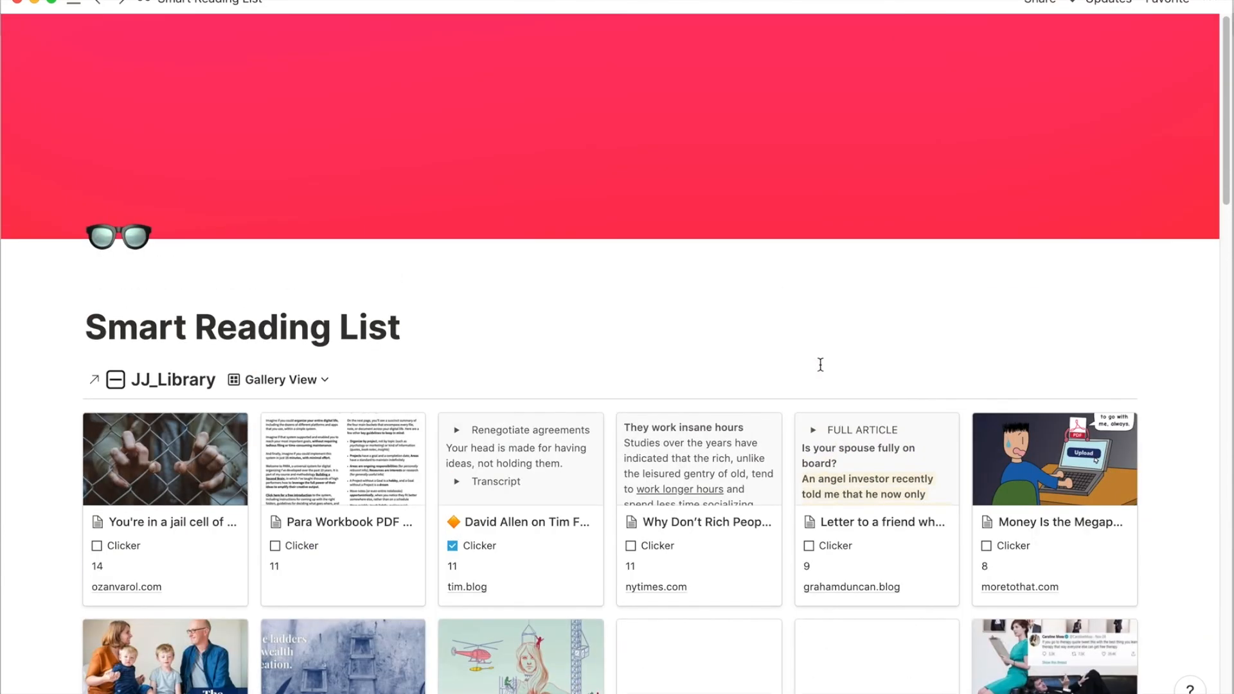
click(97, 546)
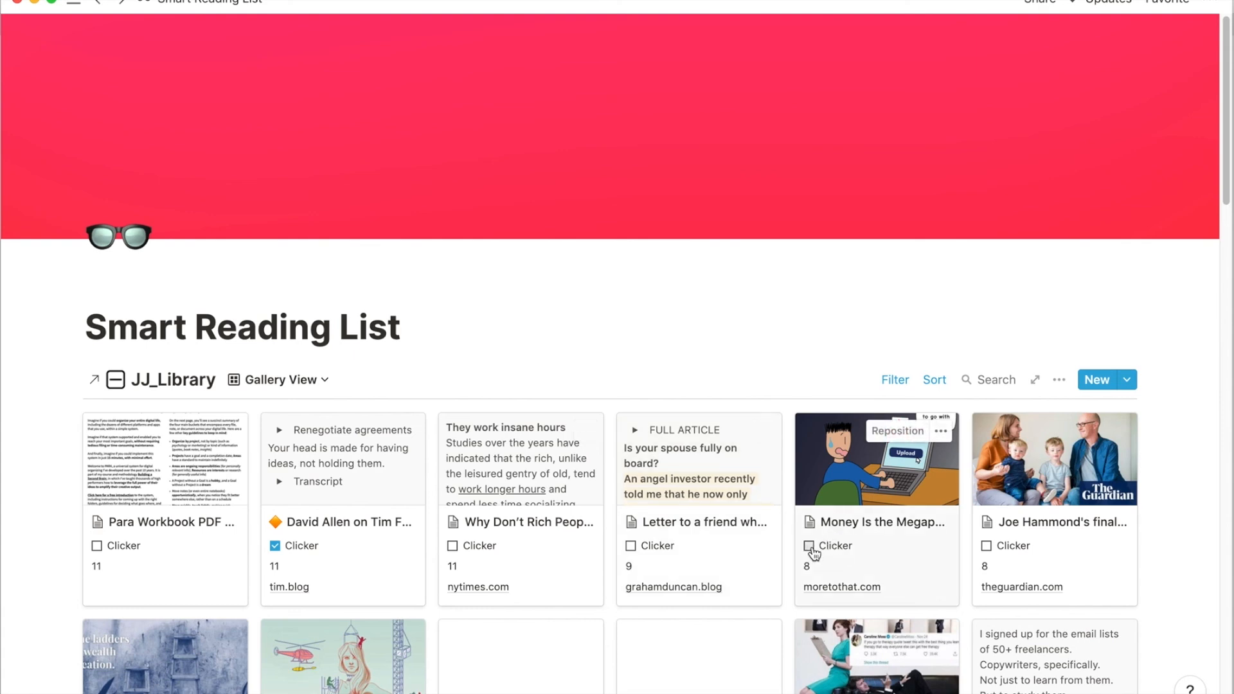
Open the "Money Is the Megap..." entry and examine its Modified date, Clicks and score properties.
click(832, 509)
scroll(740, 422, down, 10)
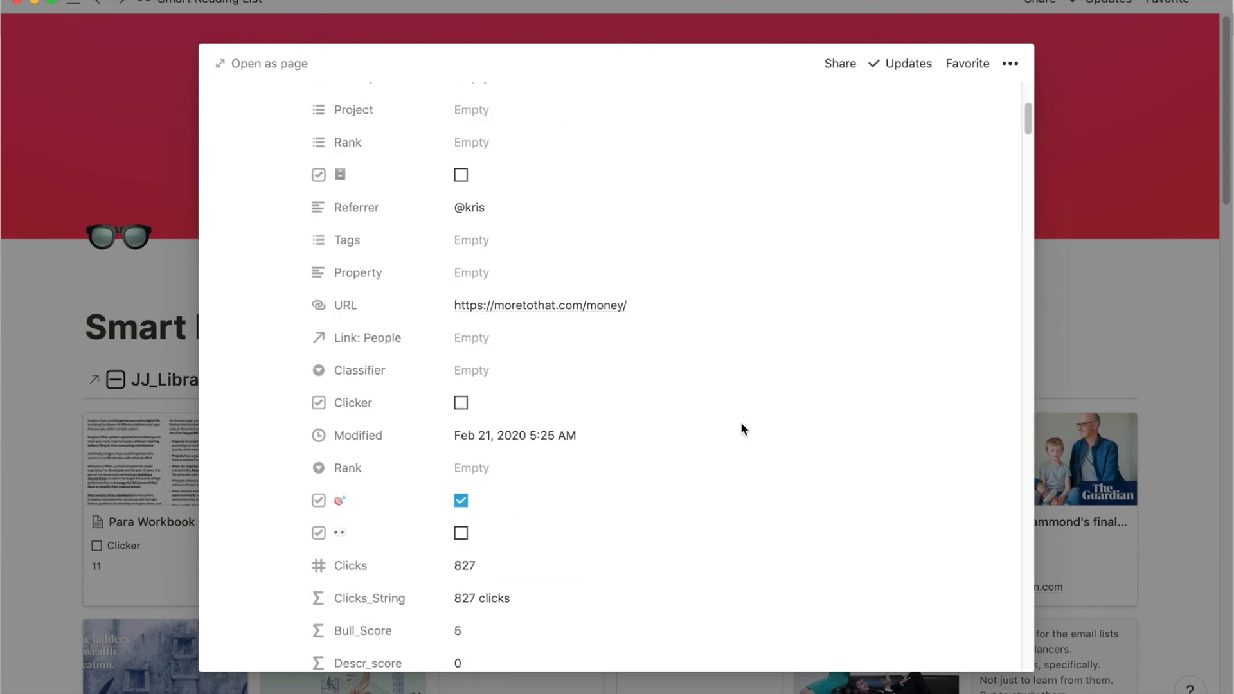
scroll(740, 422, up, 2)
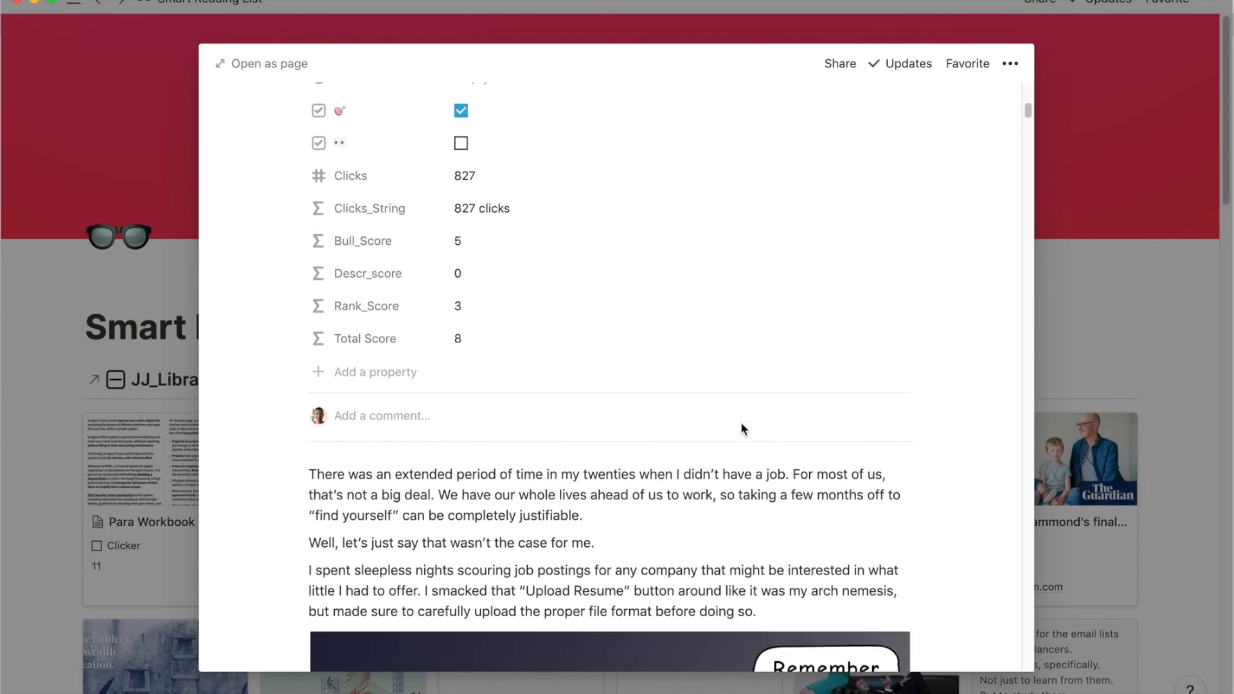
key(Escape)
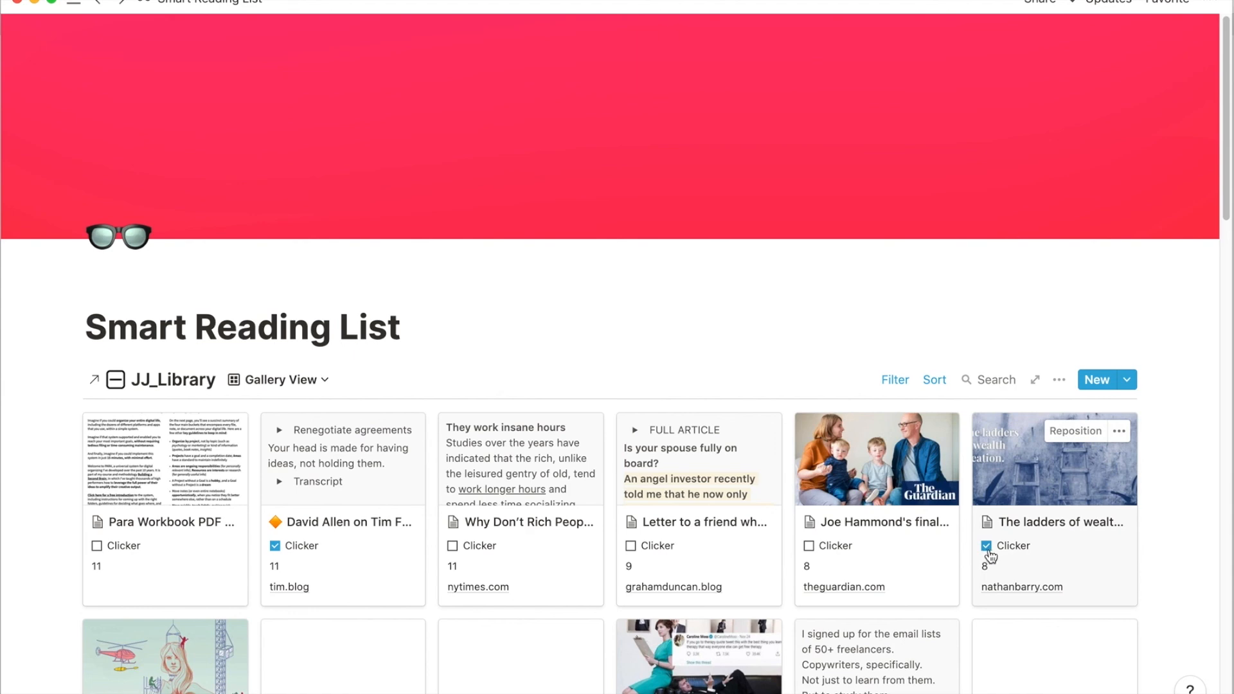
Look through the remaining reading list cards down to the end of the gallery.
scroll(990, 556, down, 5)
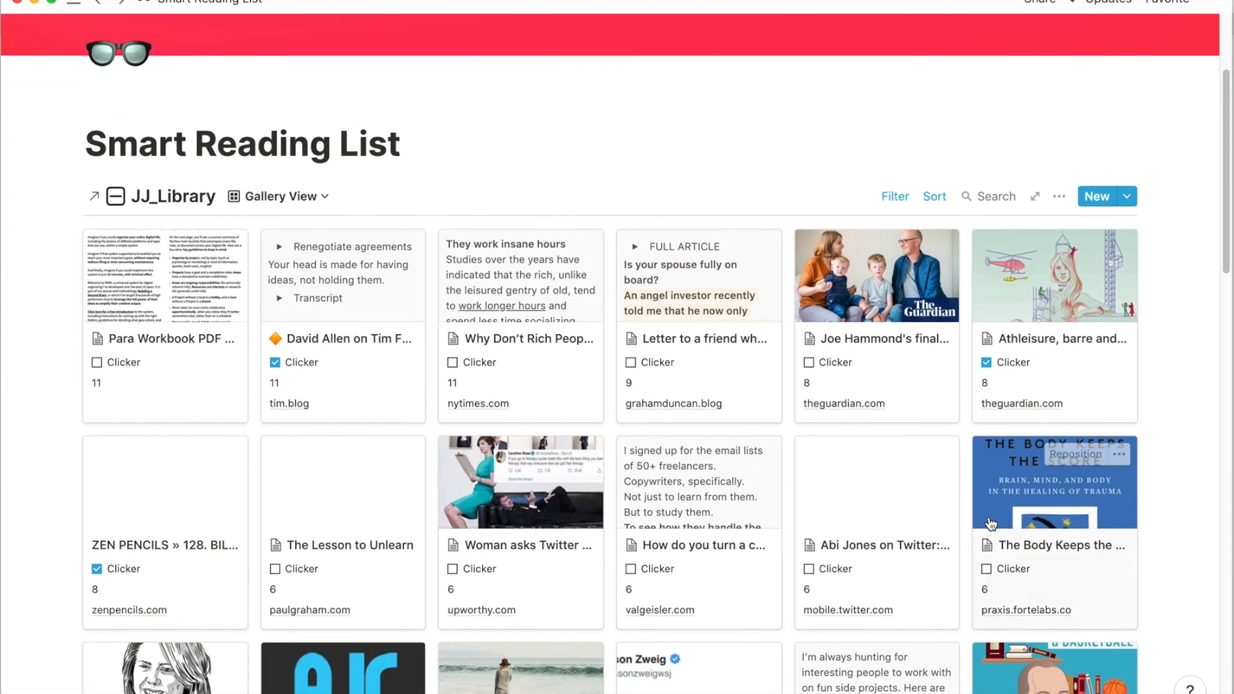
scroll(989, 557, up, 5)
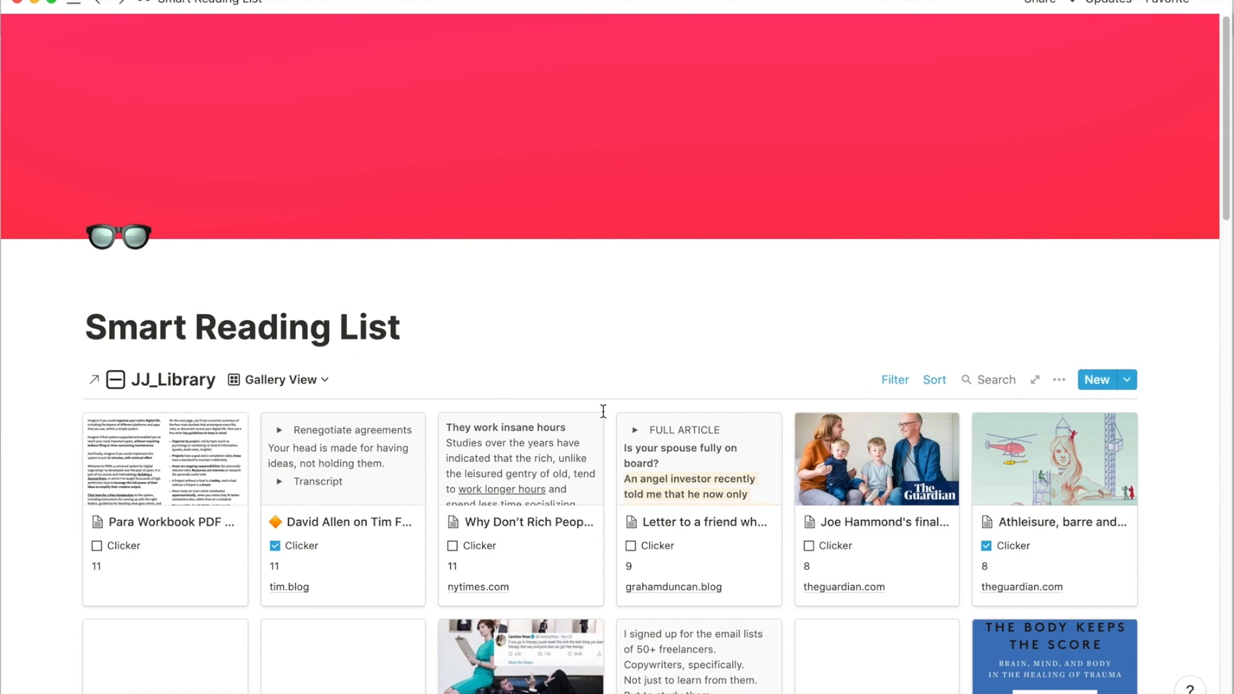
key(Down)
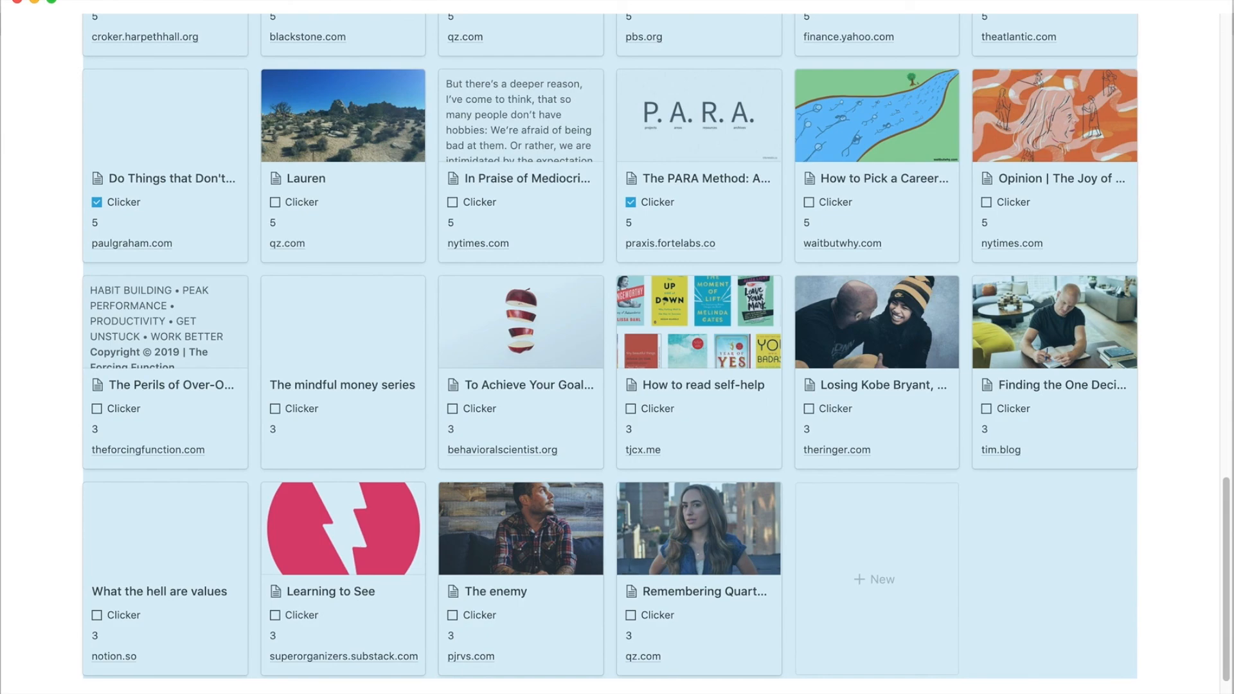